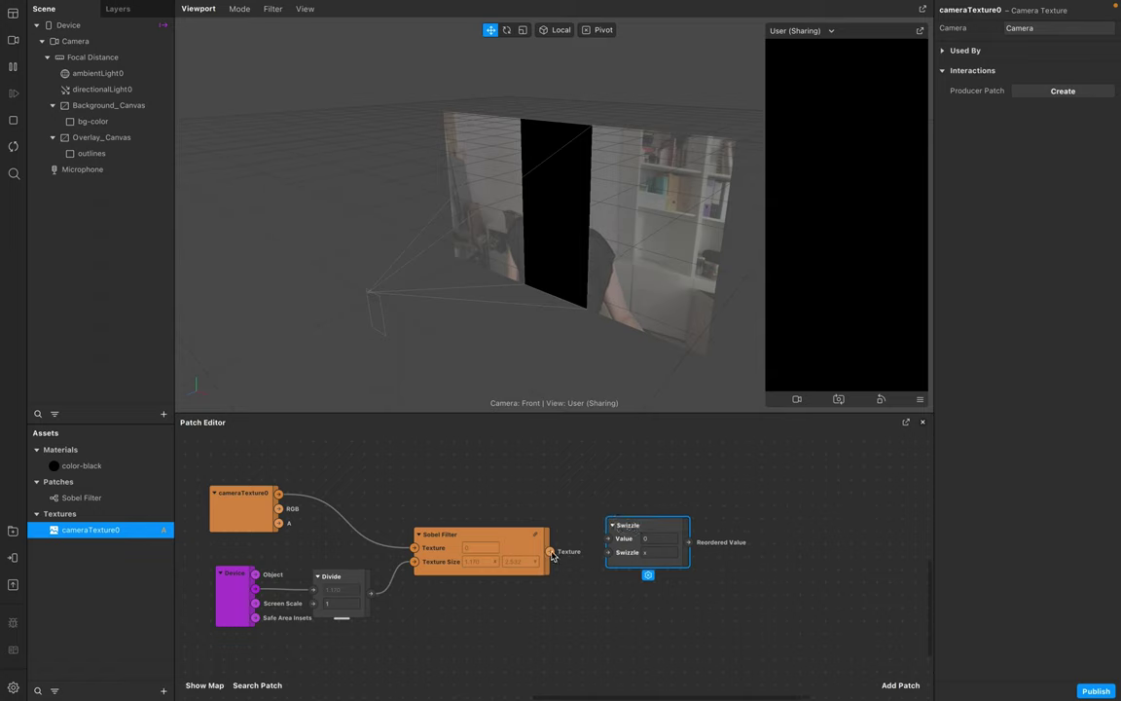
Step: Connect the Sobel Filter's texture output to the Swizzle patch's value input
left_click_drag(550, 552, 646, 542)
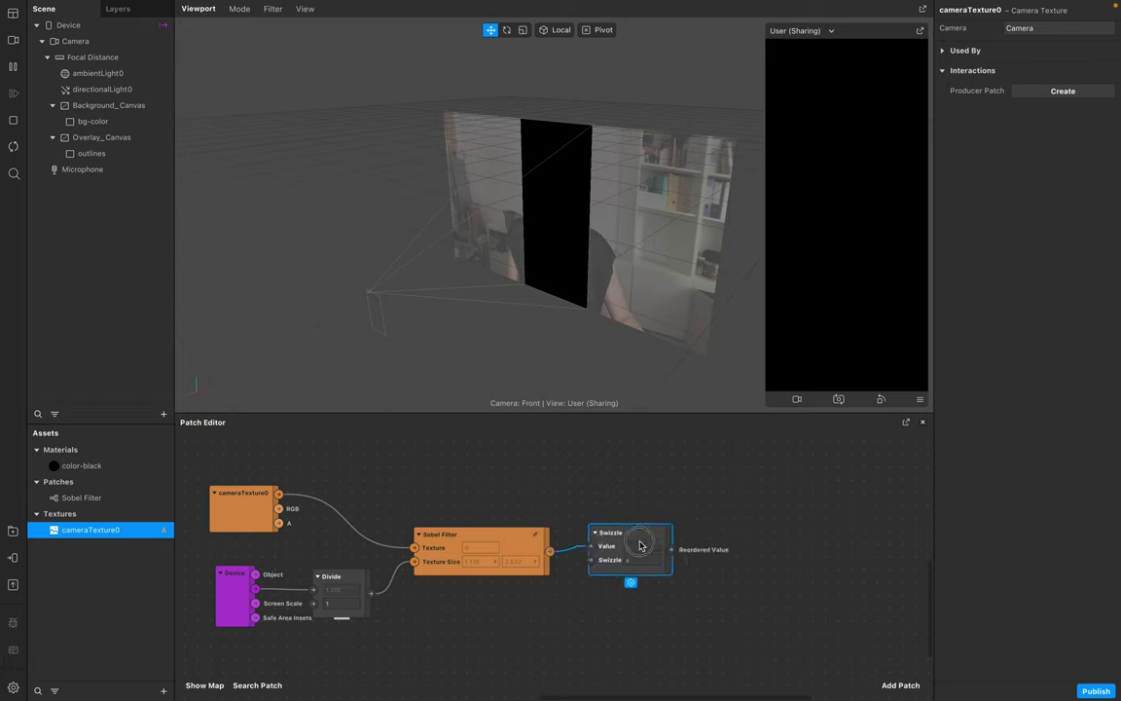
Step: Replace the outlines rectangle's color-black material with a newly created material and open its properties
left_click(103, 153)
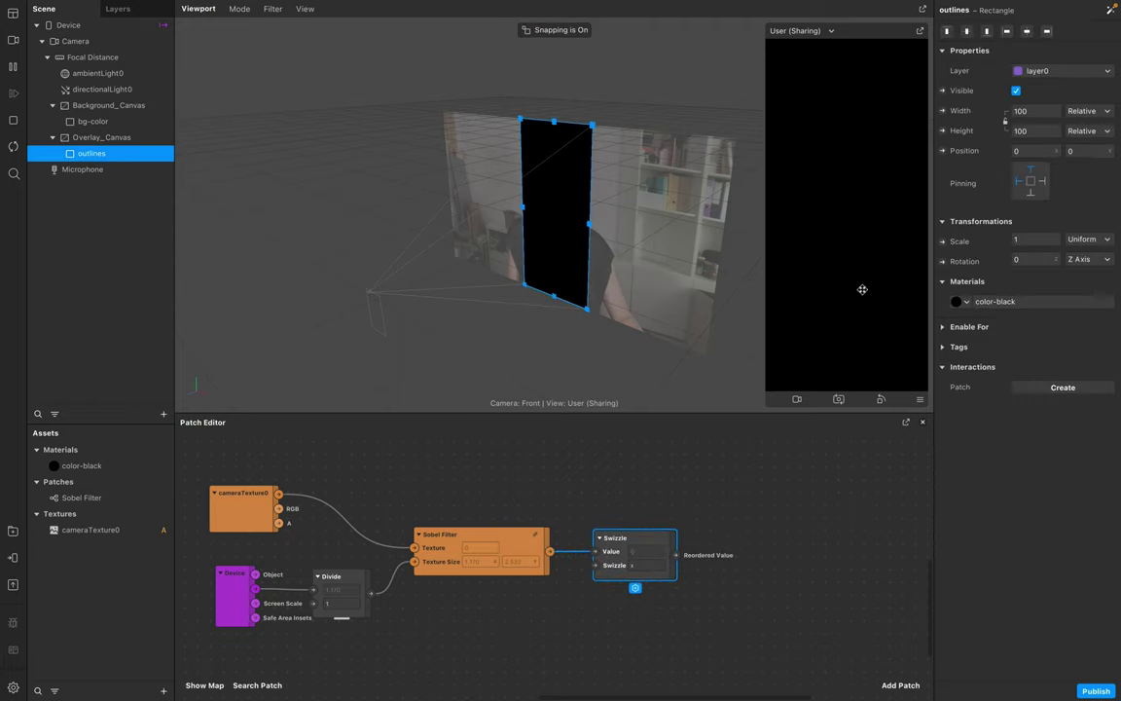
left_click(967, 302)
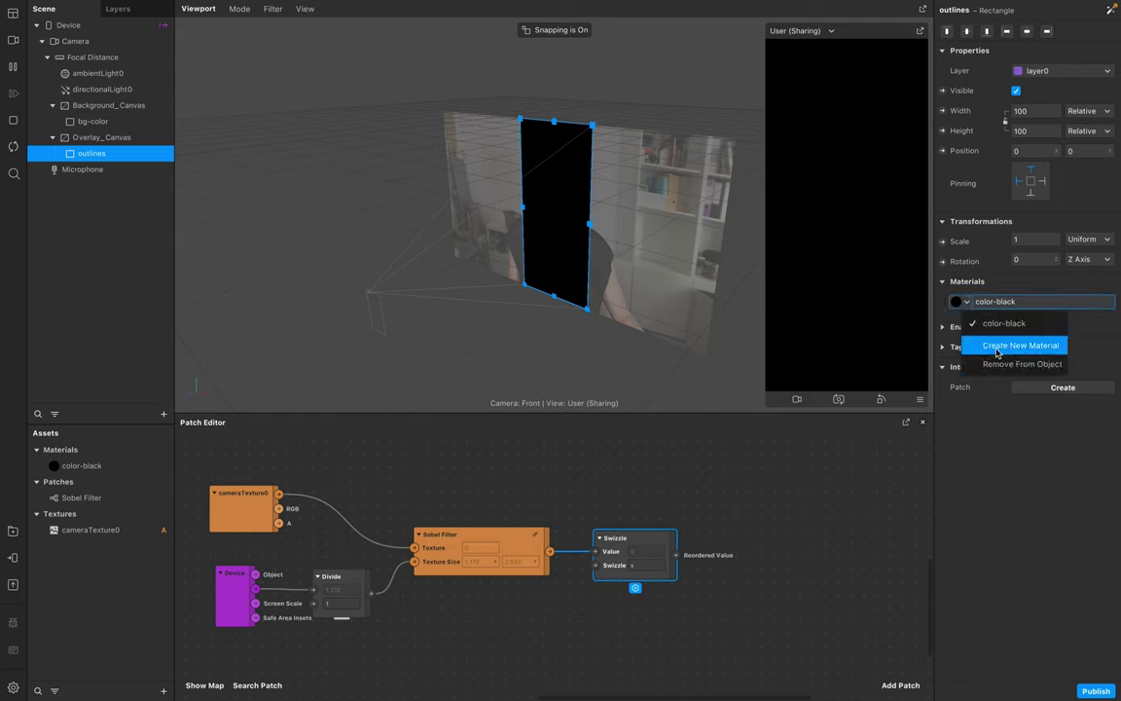
left_click(1013, 347)
left_click(1006, 303)
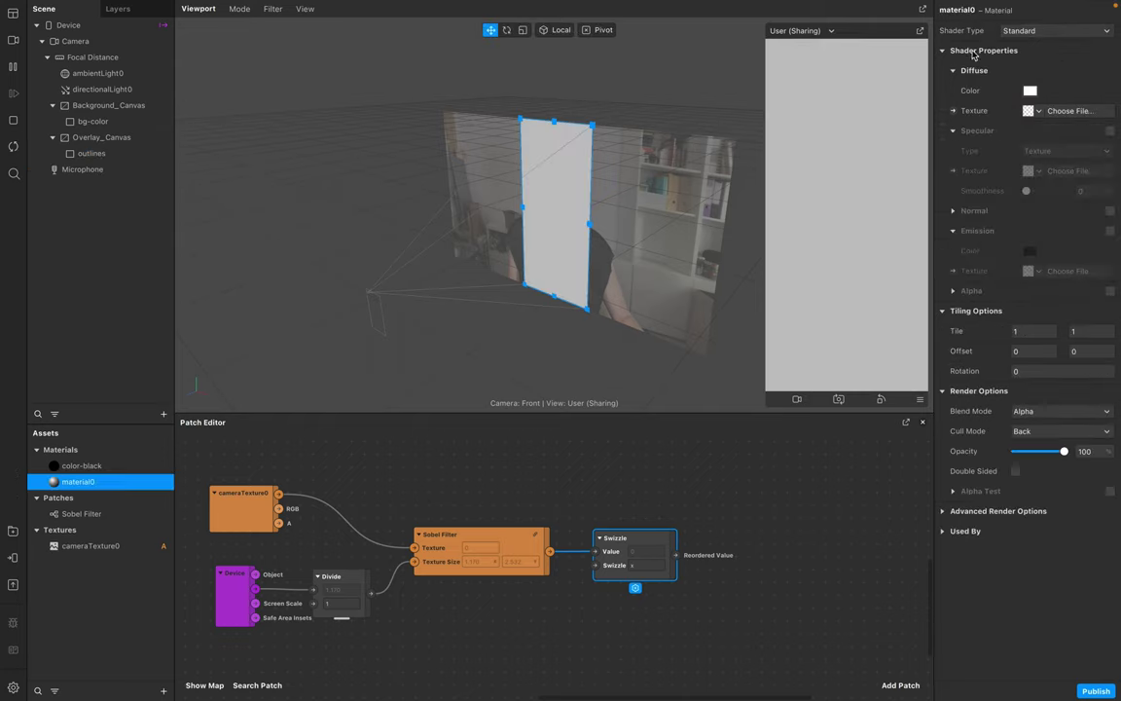
Step: Rename the new material as outline and set its shader type to Flat
left_click(964, 10)
type("outline")
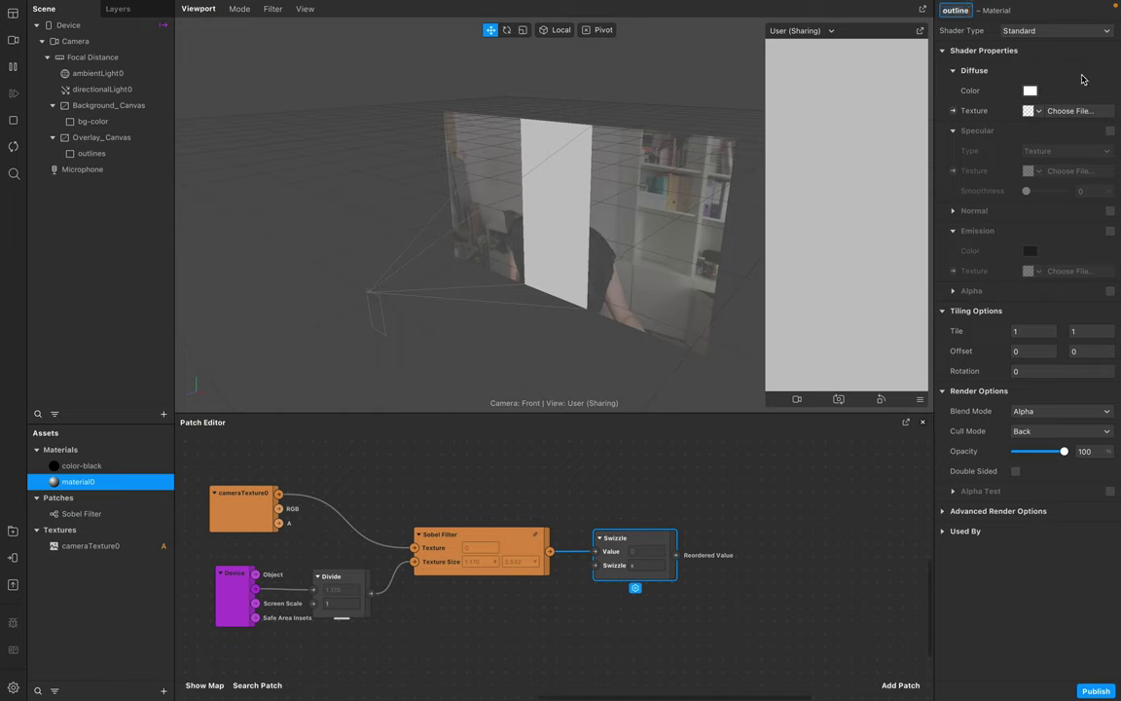
left_click(1027, 30)
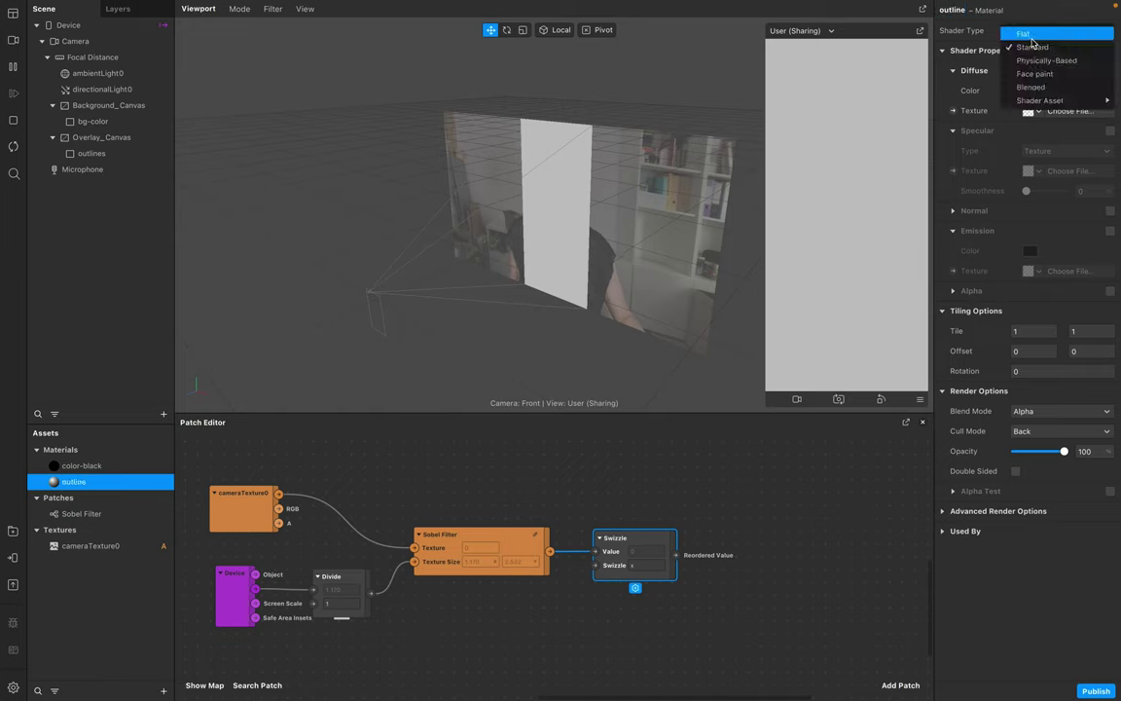
left_click(1032, 37)
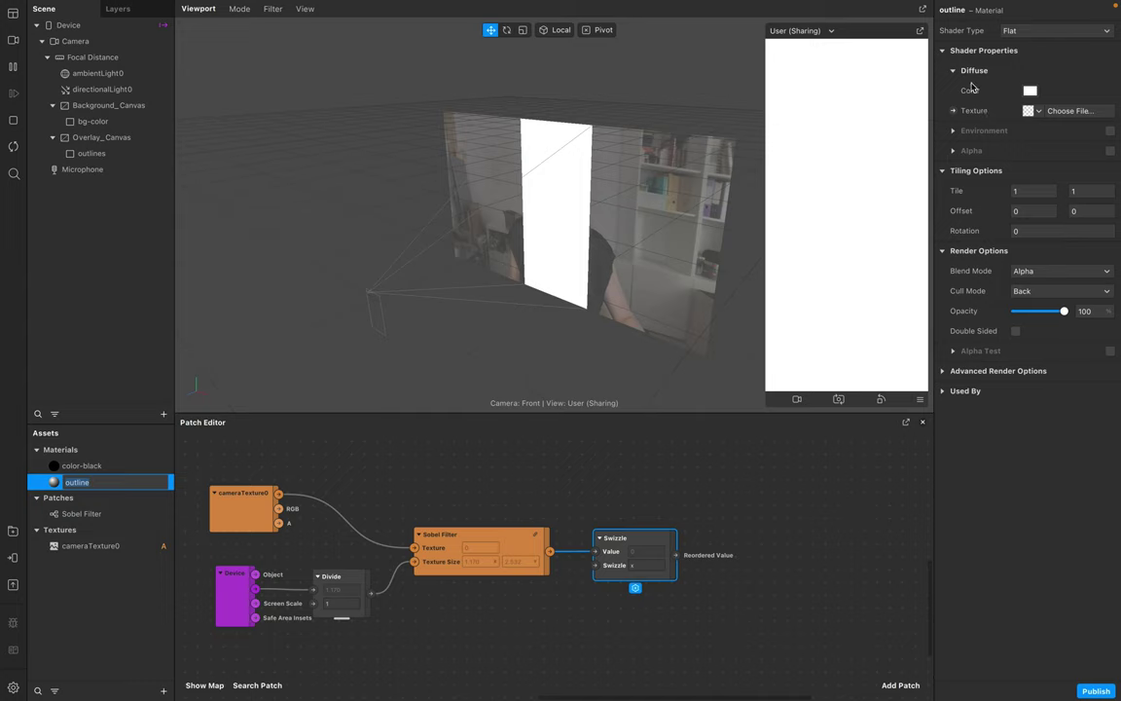
Step: Create a patch for the outline material's diffuse texture and connect the Swizzle patch's reordered value to it
left_click(953, 110)
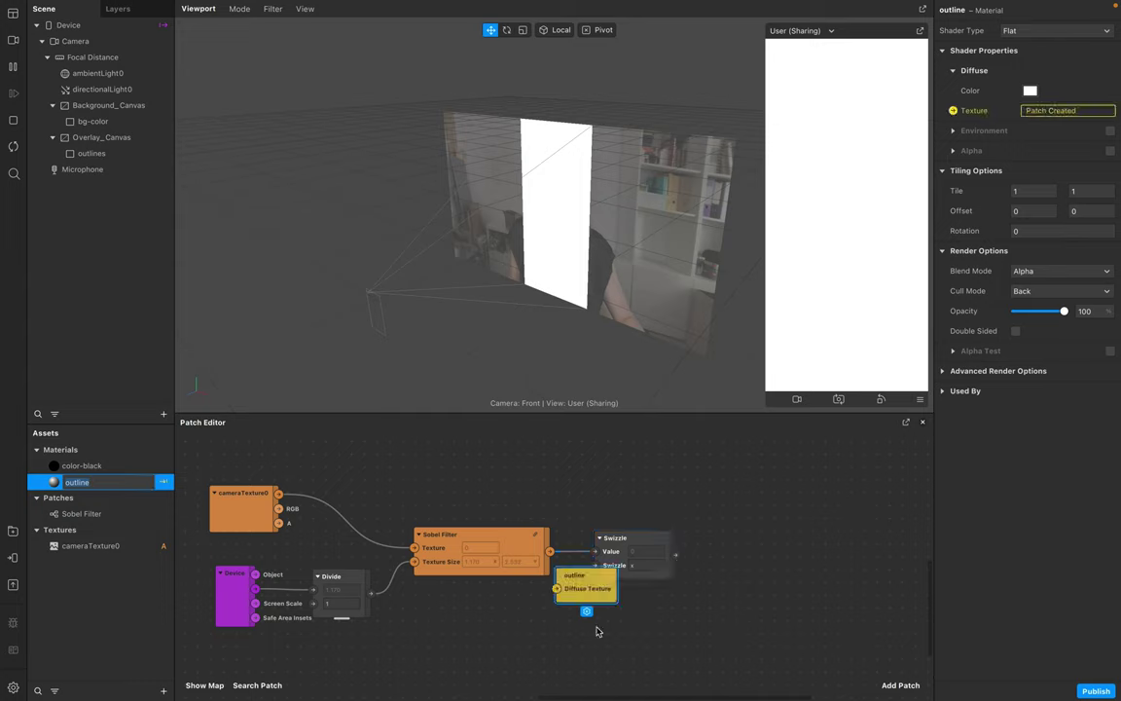
left_click_drag(584, 577, 740, 539)
left_click_drag(676, 555, 712, 557)
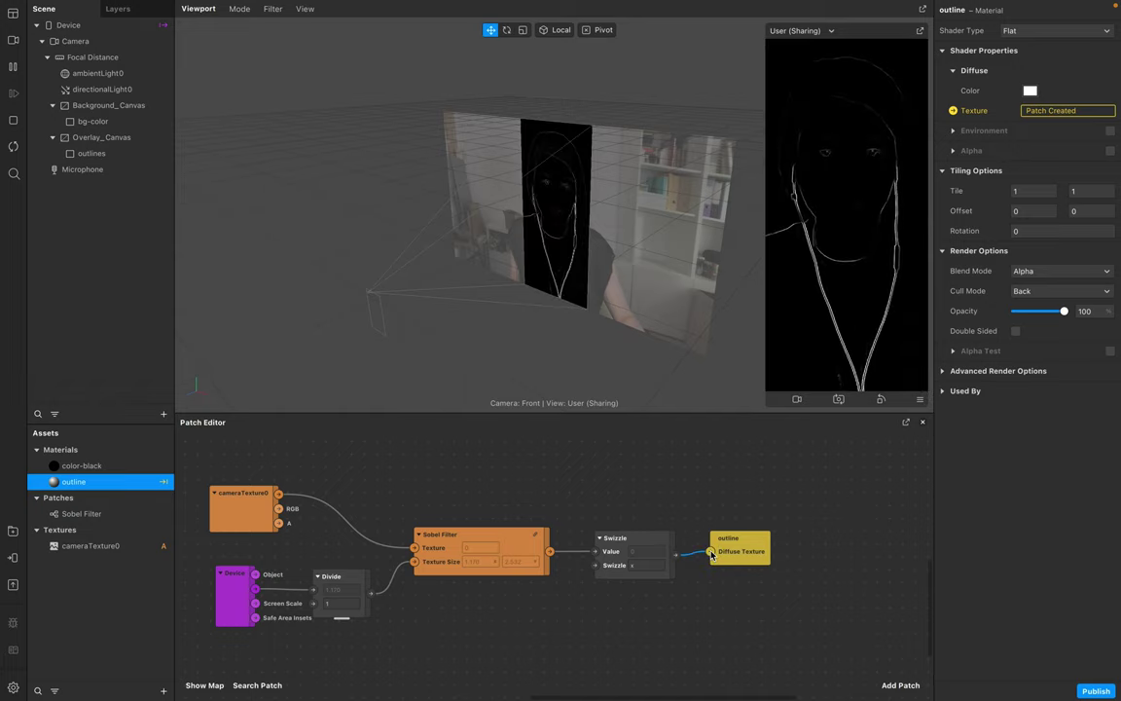
Step: Try a divisor of 2 in the Divide patch that feeds the Sobel Filter's texture size
left_click(346, 615)
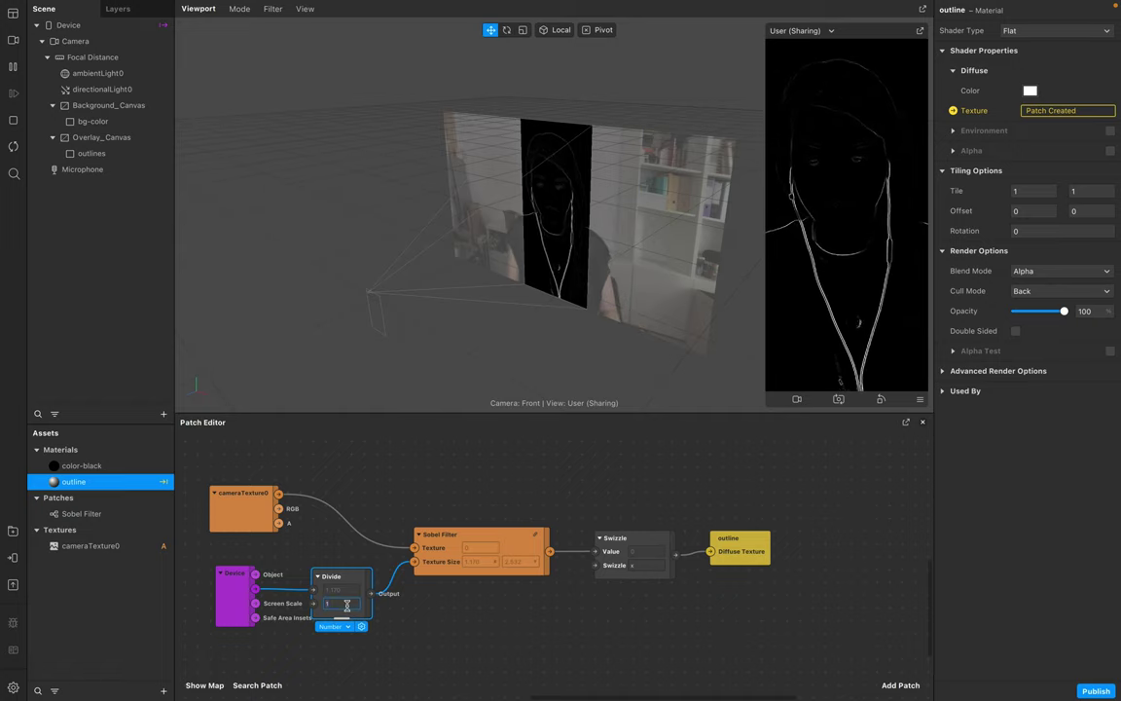
left_click(347, 605)
type("2")
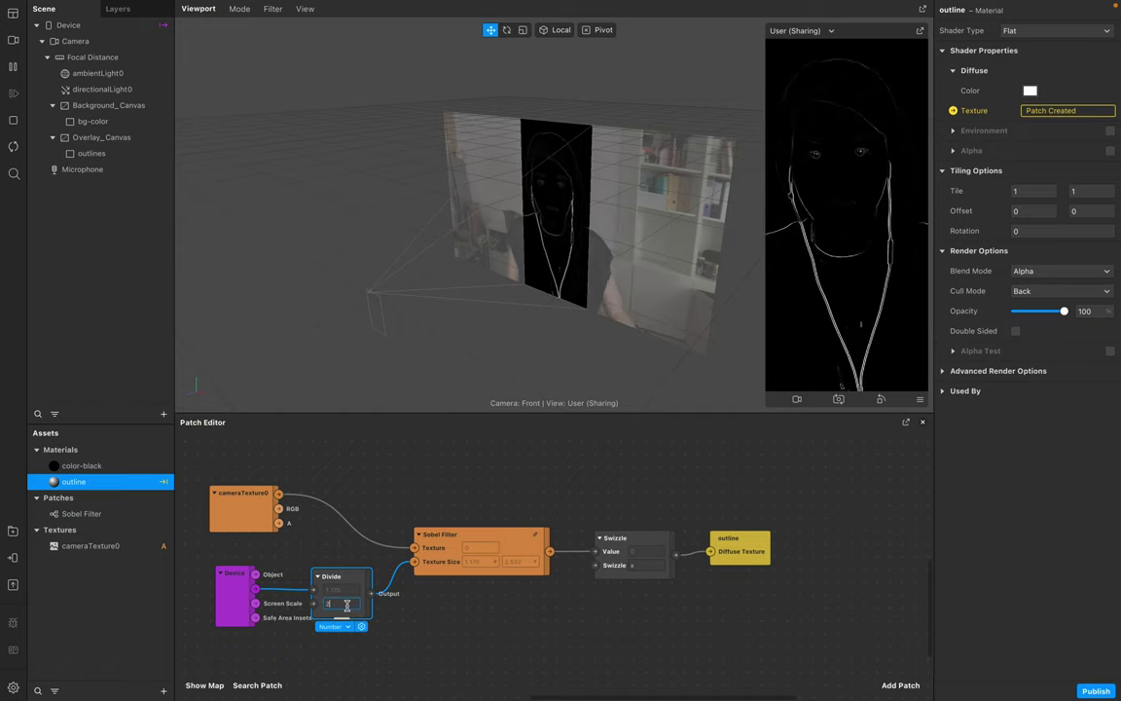
left_click(451, 621)
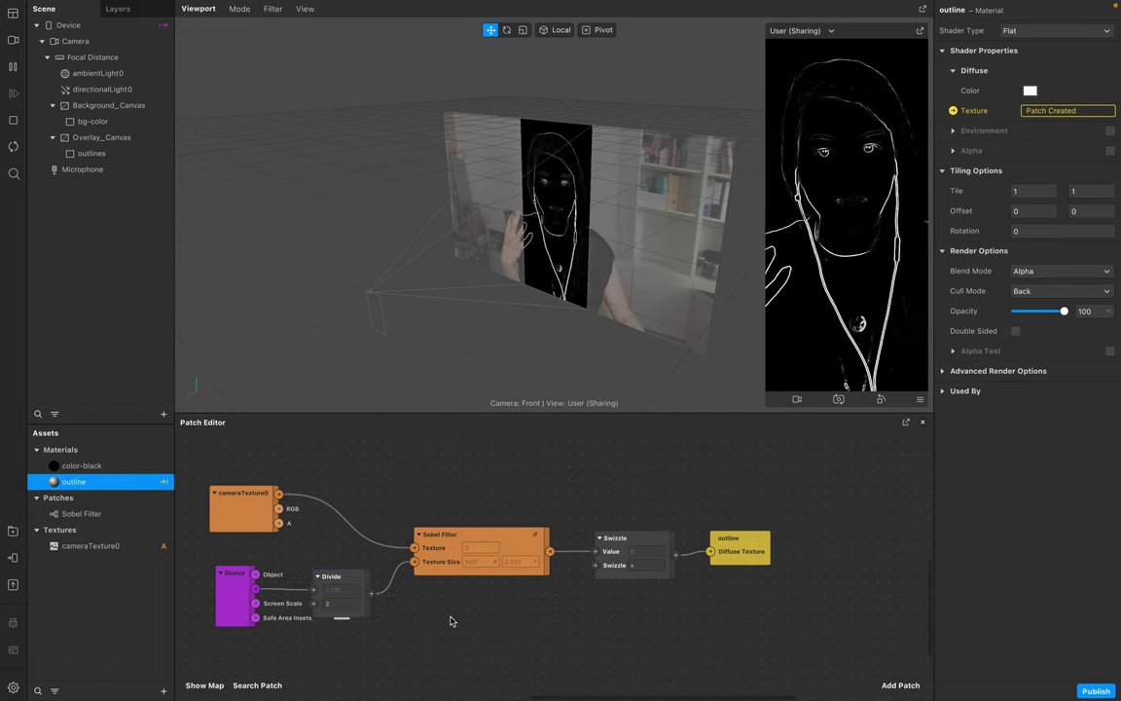
Step: Set the Divide patch's divisor to 3
left_click(346, 604)
type("3")
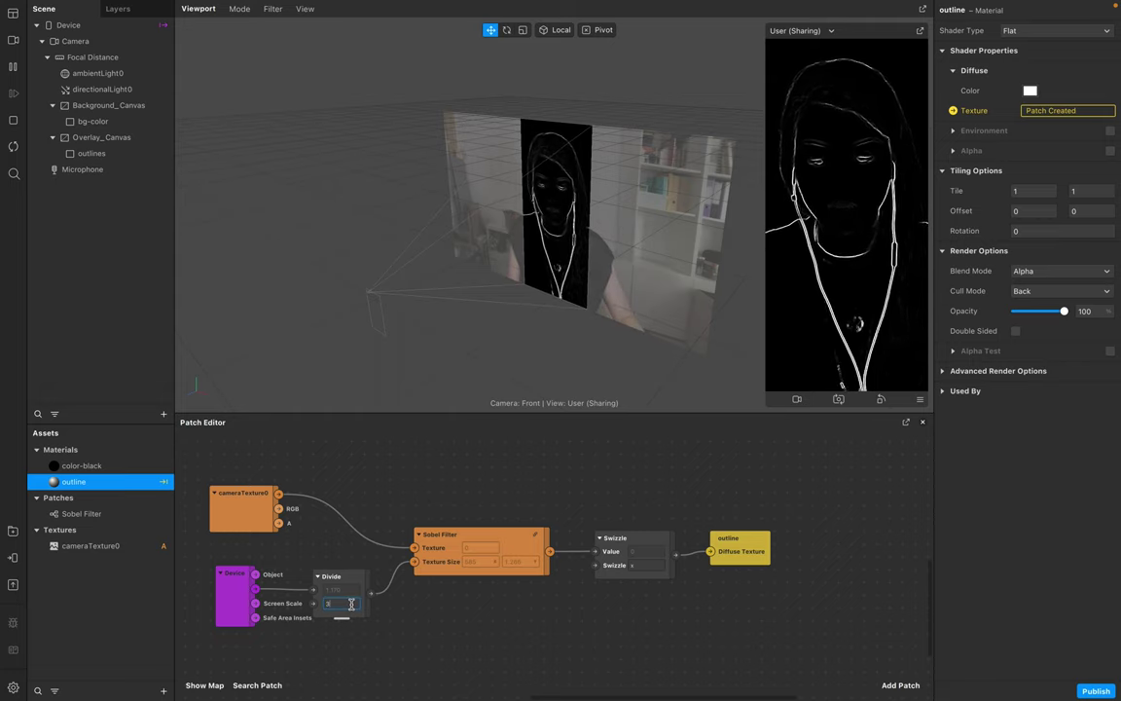
left_click(417, 642)
Step: Move the Swizzle and outline patches together farther away from the Sobel Filter patch
left_click_drag(477, 550, 478, 553)
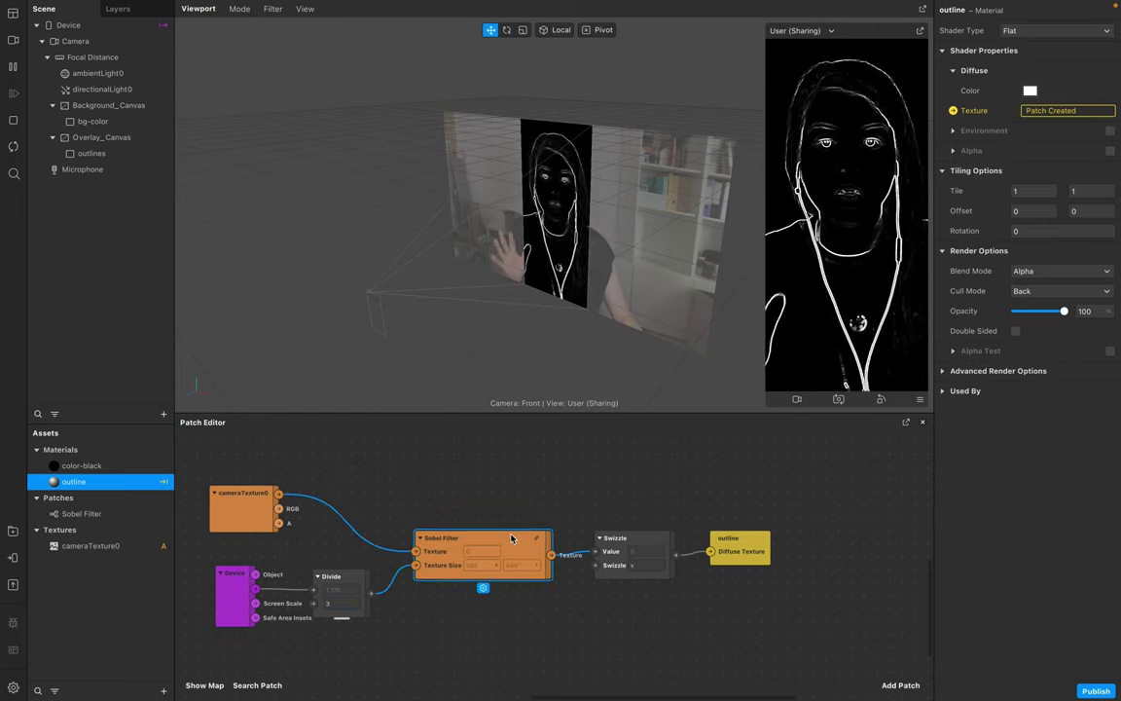
left_click(779, 605)
left_click_drag(779, 604, 584, 524)
left_click_drag(657, 534, 707, 533)
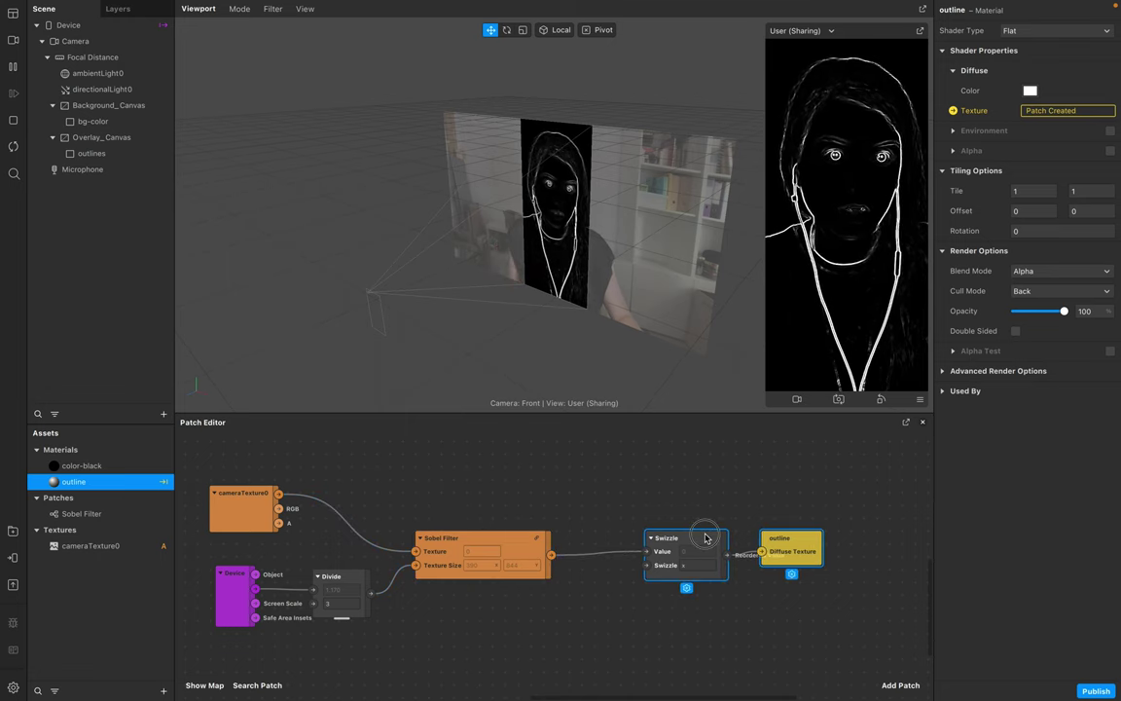
Step: Open the Sobel Filter patch group and set the exponents of both Power patches to 1
left_click(499, 545)
double_click(499, 545)
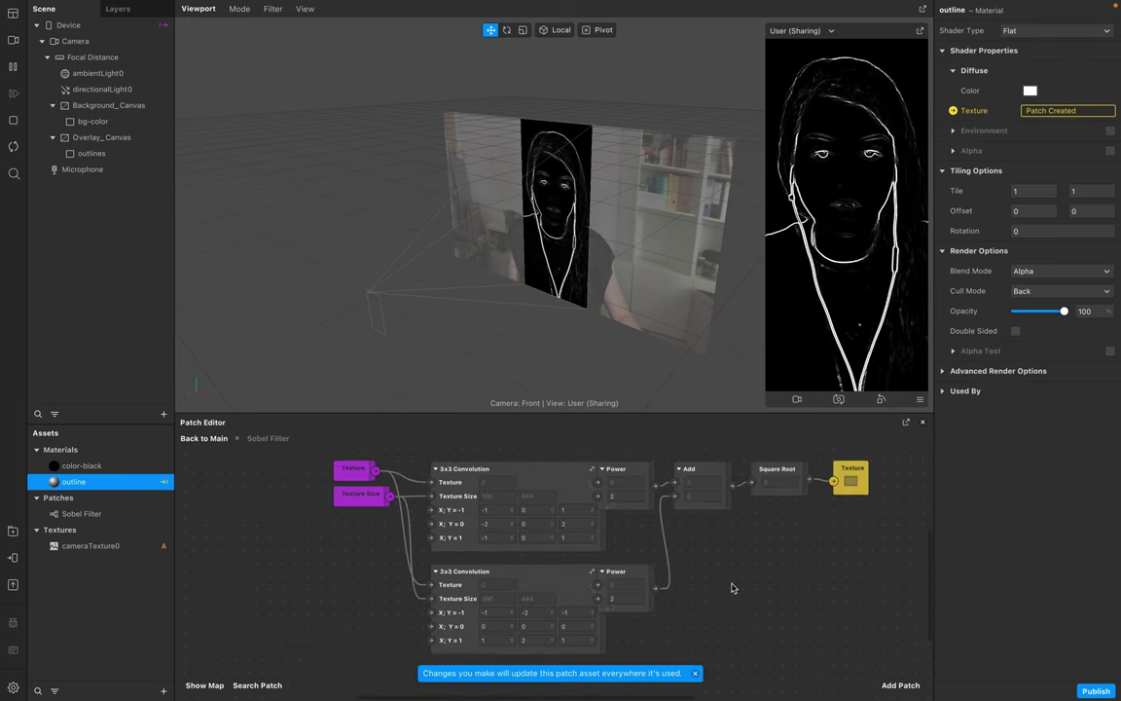
left_click(634, 495)
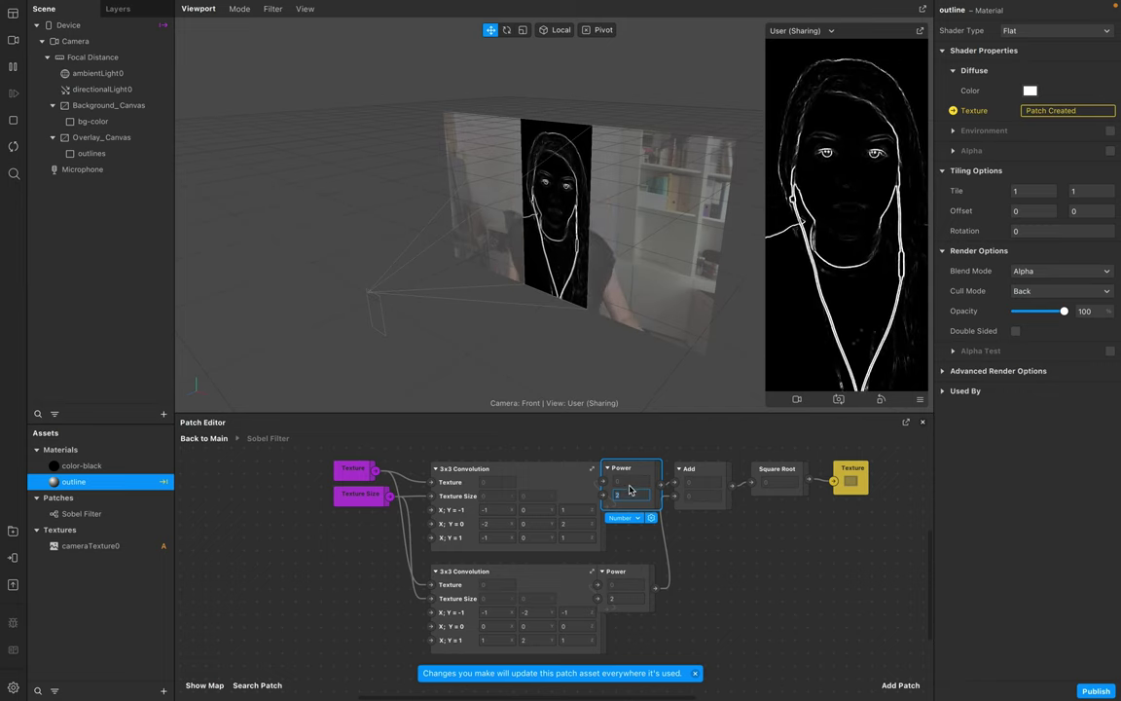
left_click(630, 598)
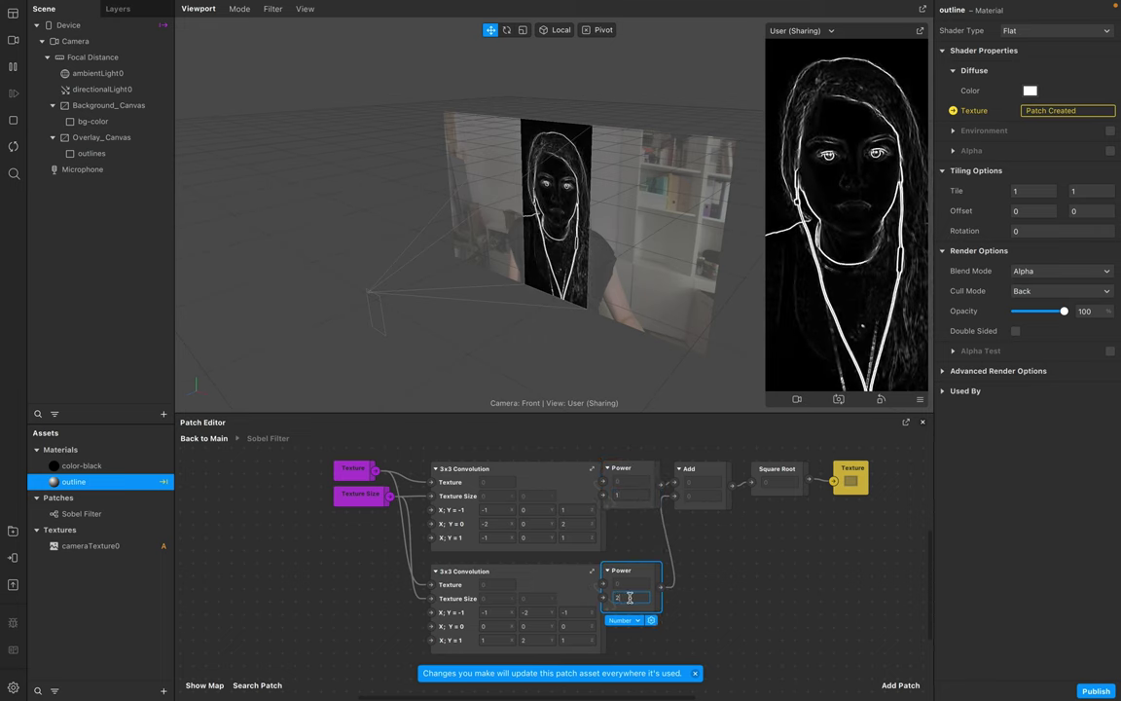
left_click(755, 629)
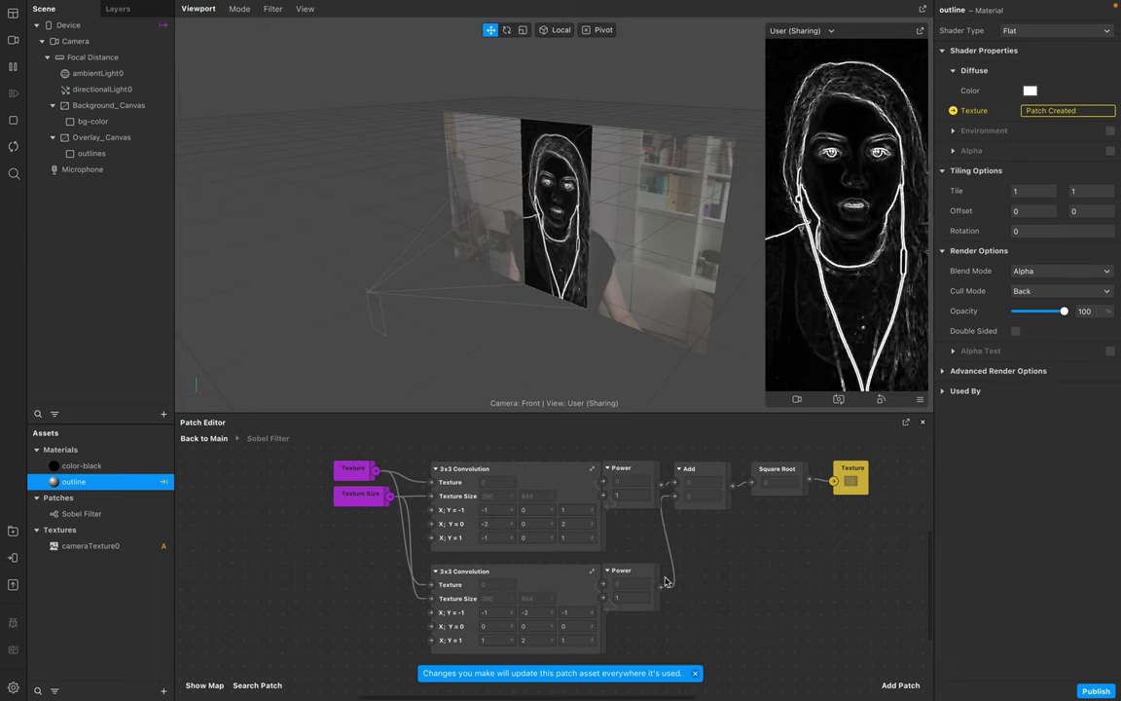
Step: Set the exponent of the Power patch behind the second 3x3 Convolution to 0.8 and return to the main patch graph
left_click(645, 599)
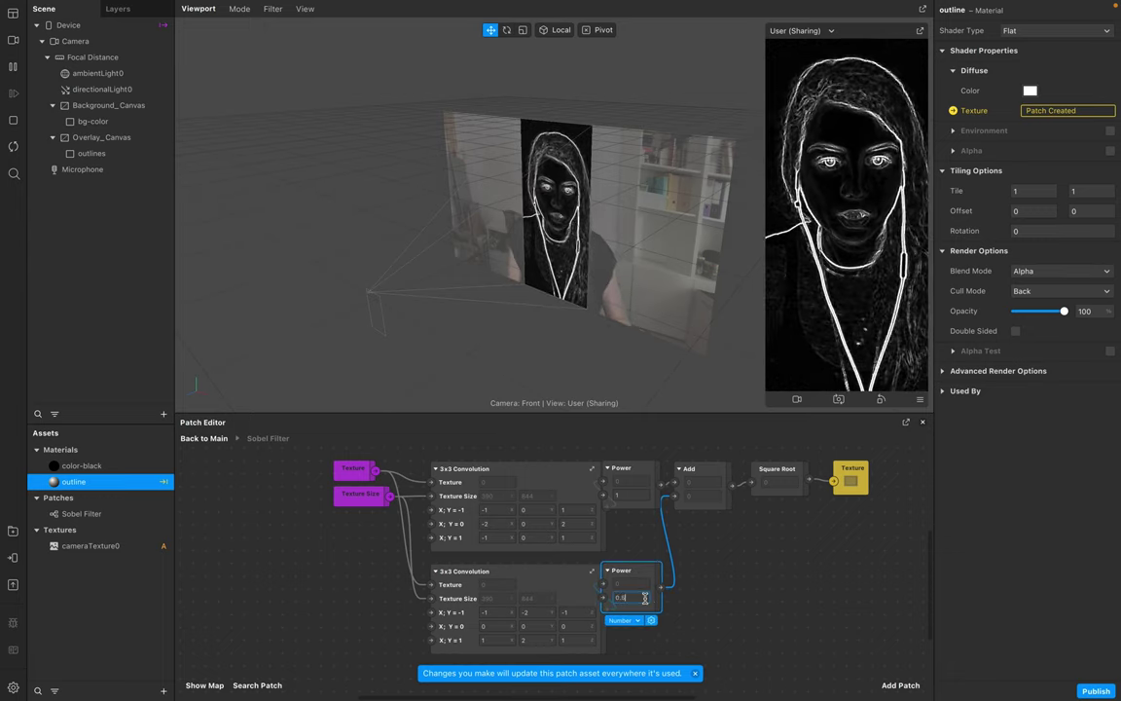
left_click(709, 607)
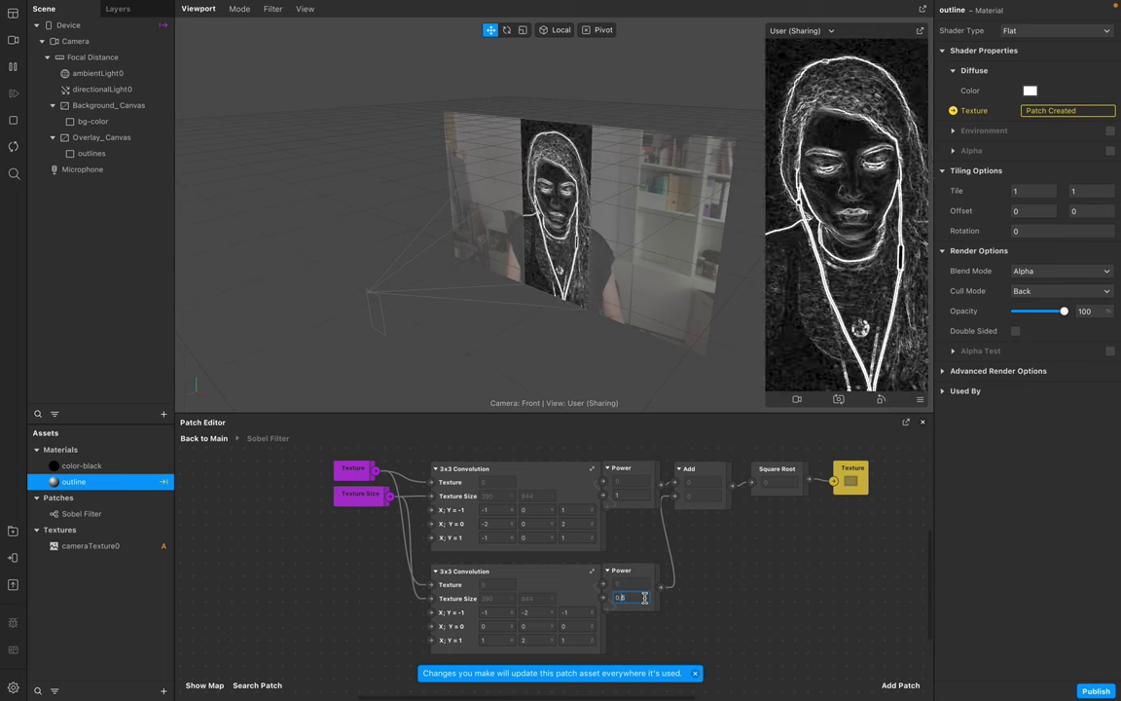
left_click(726, 606)
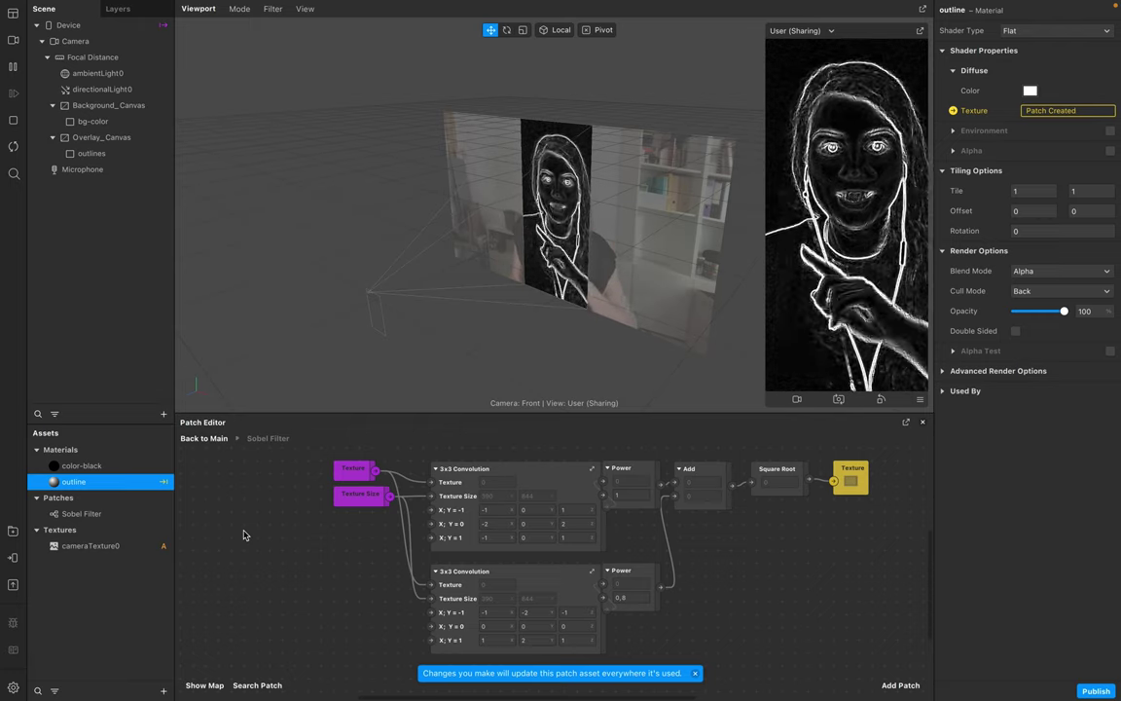
left_click(203, 439)
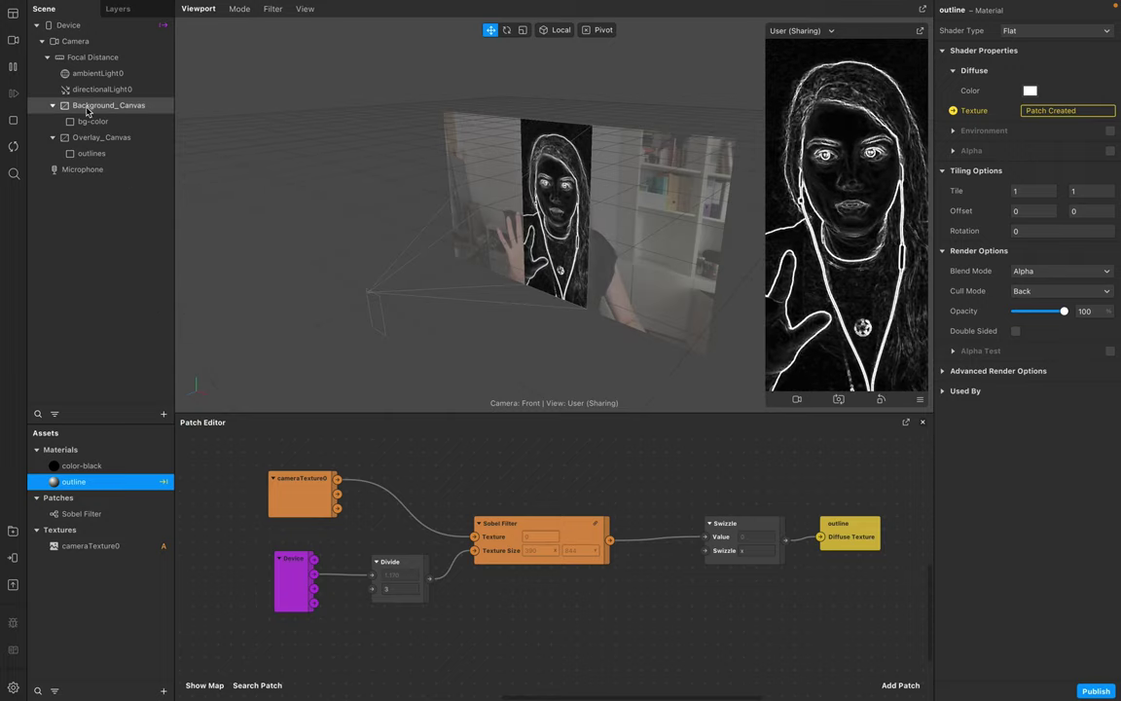
Step: Insert a Face Mesh into the scene and place its face tracker between Background_Canvas and Overlay_Canvas
left_click(164, 414)
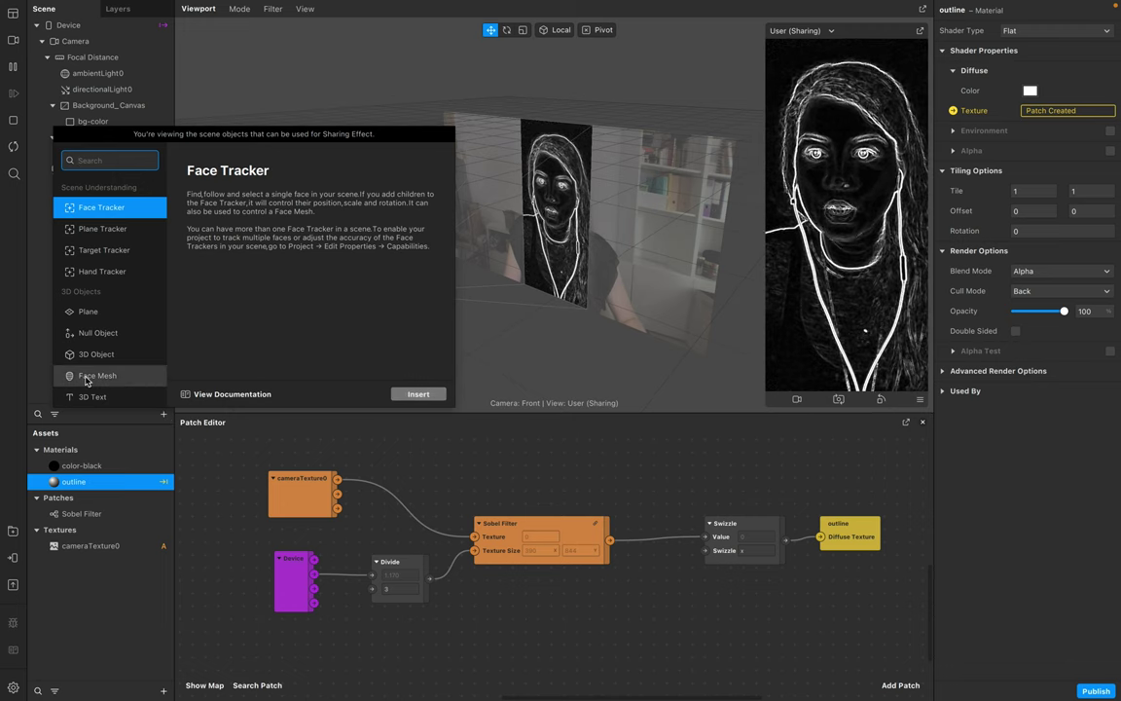
left_click(121, 378)
left_click(419, 392)
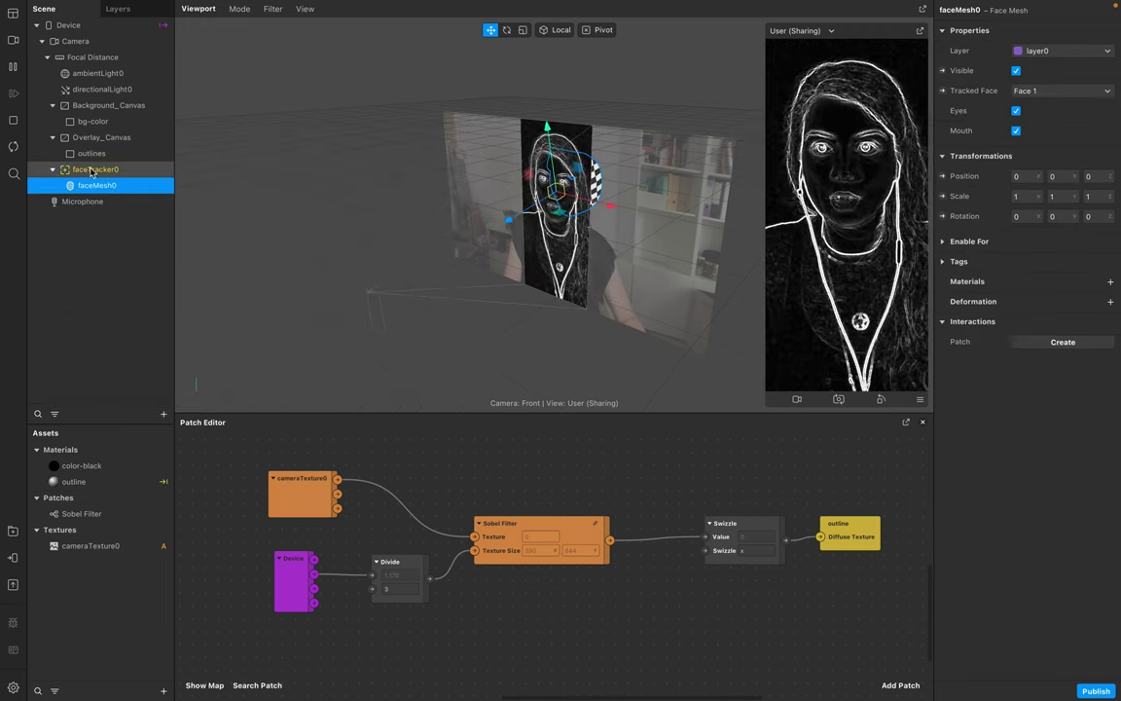
left_click_drag(126, 173, 98, 130)
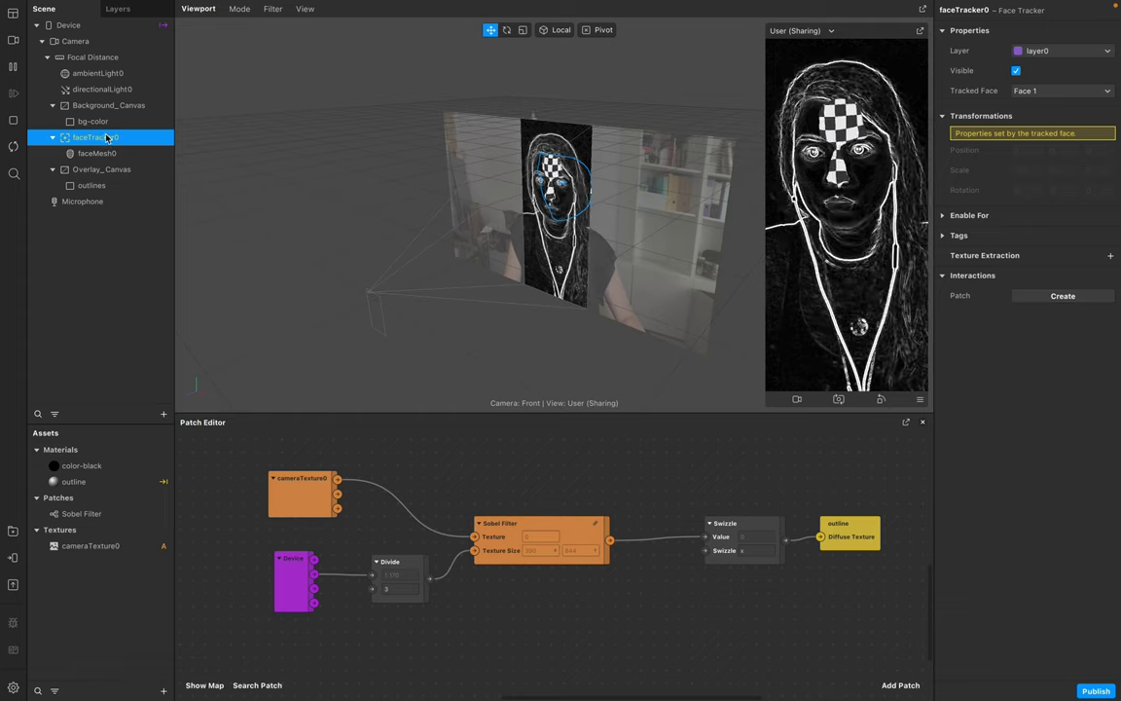
Step: Rename the face mesh under the face tracker as Eyes
double_click(110, 155)
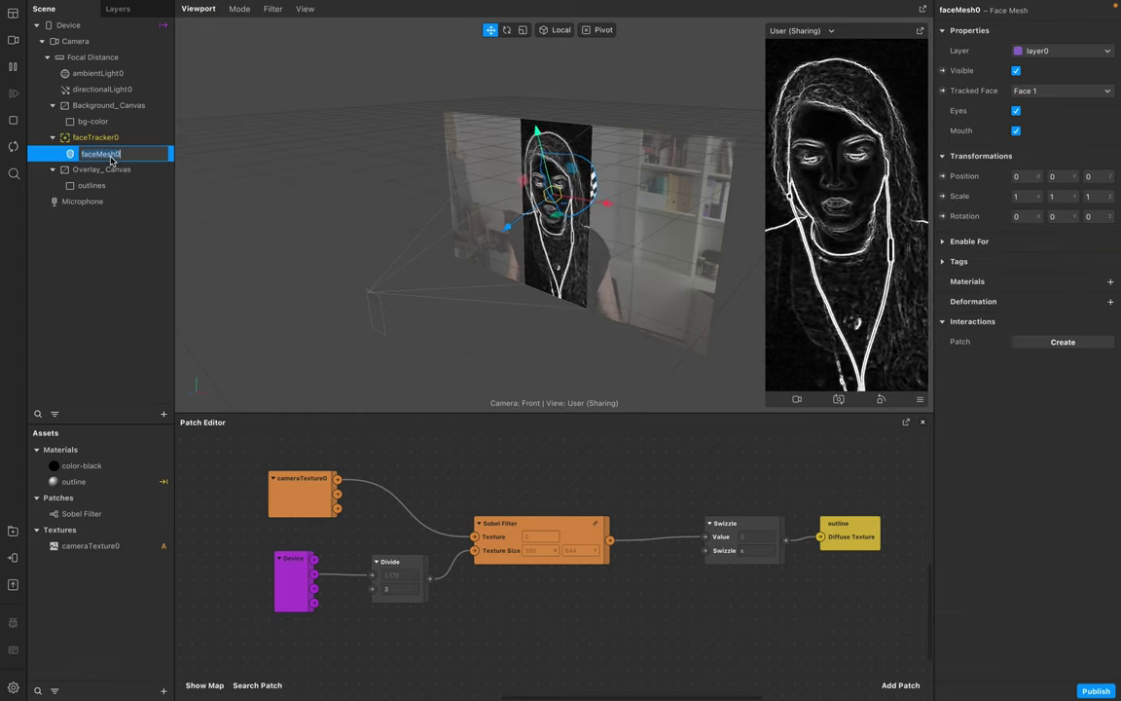
type("Eyes")
key("Return")
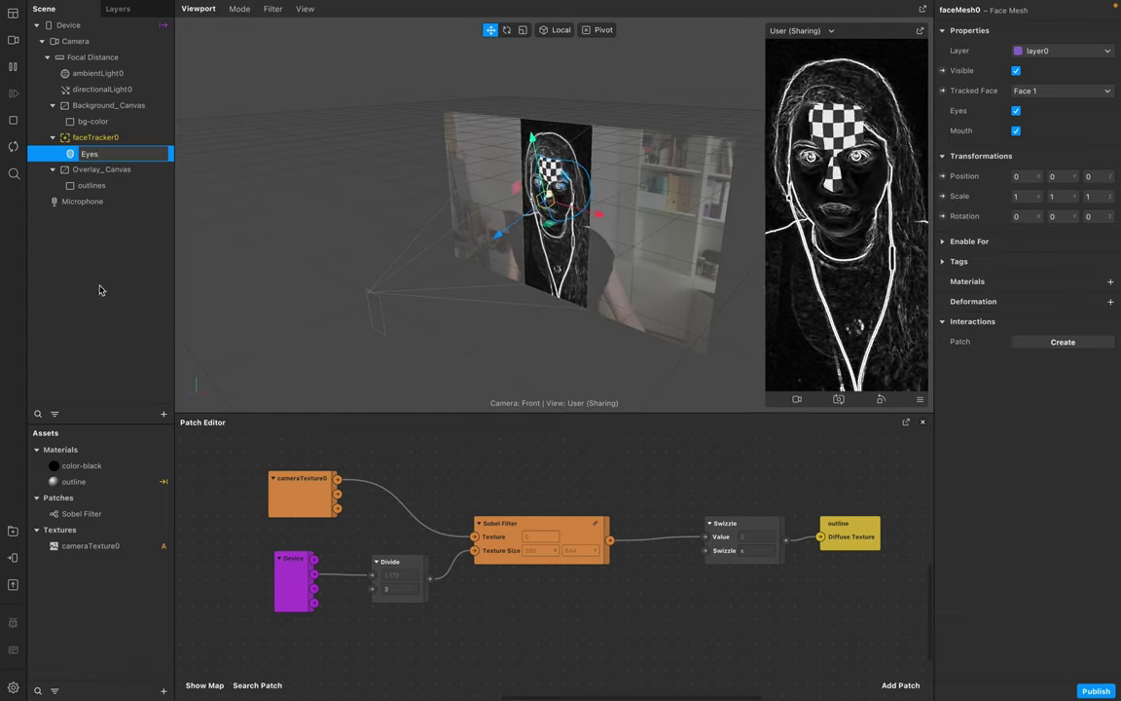
Step: Create a new material for the Eyes face mesh and open its properties
left_click(1110, 282)
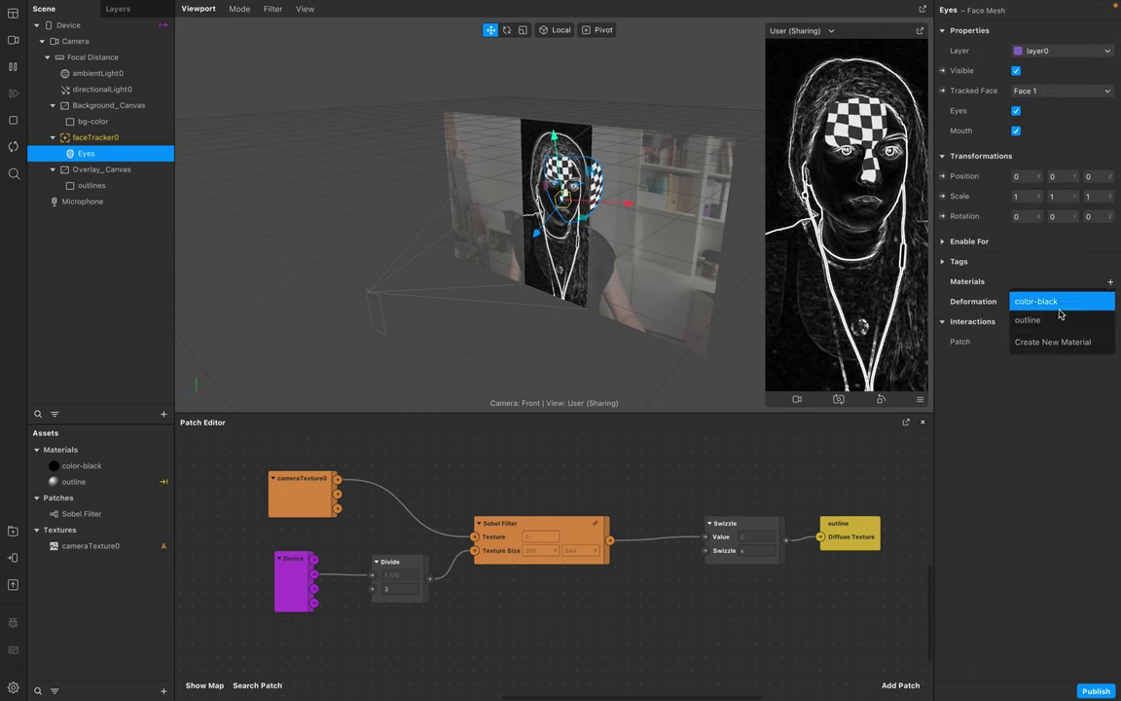
left_click(1012, 341)
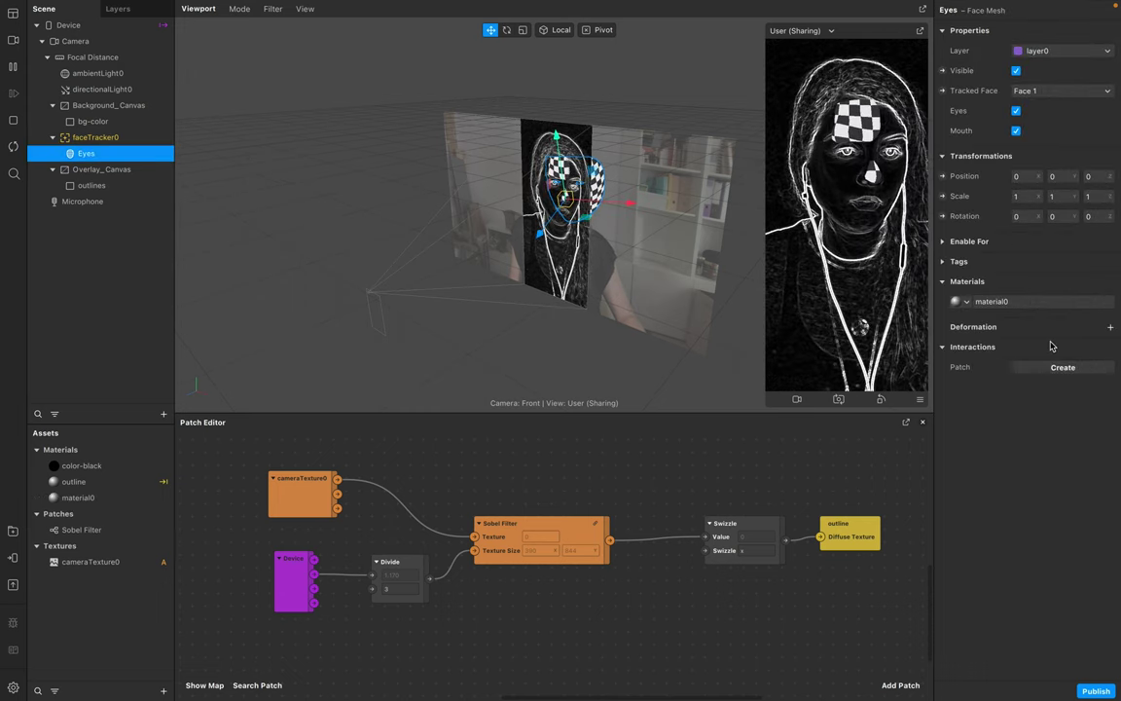
left_click(991, 301)
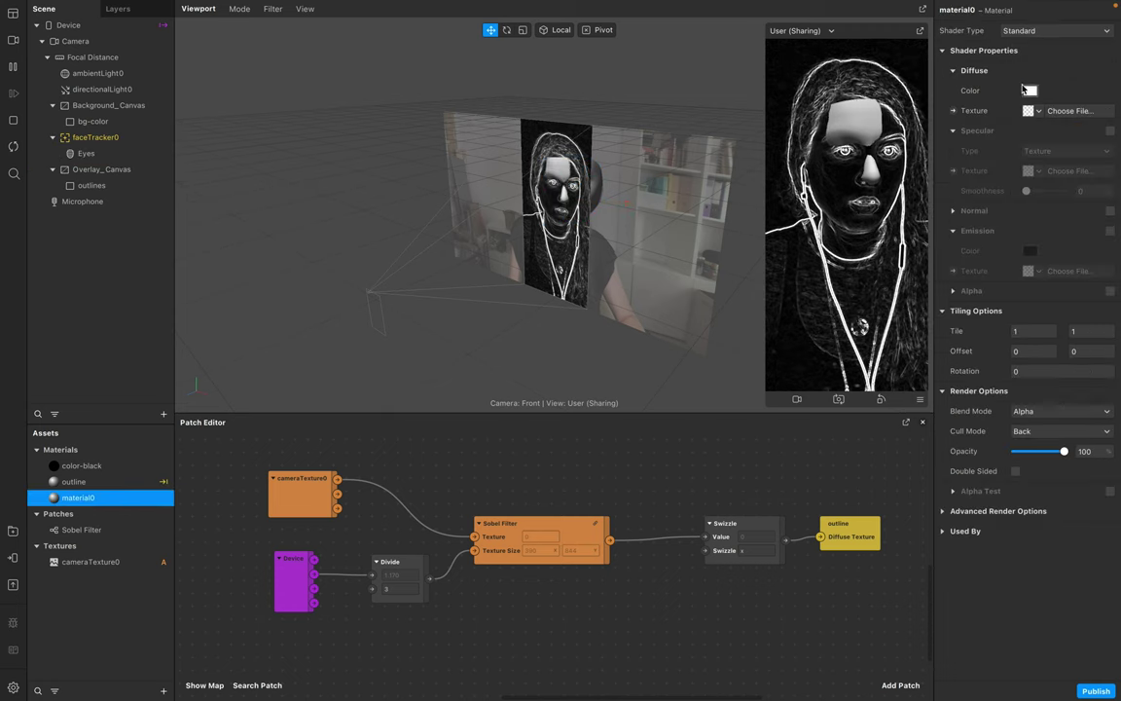
Step: Rename the Eyes mesh's material as eyecolor and set its shader type to Flat
left_click(962, 11)
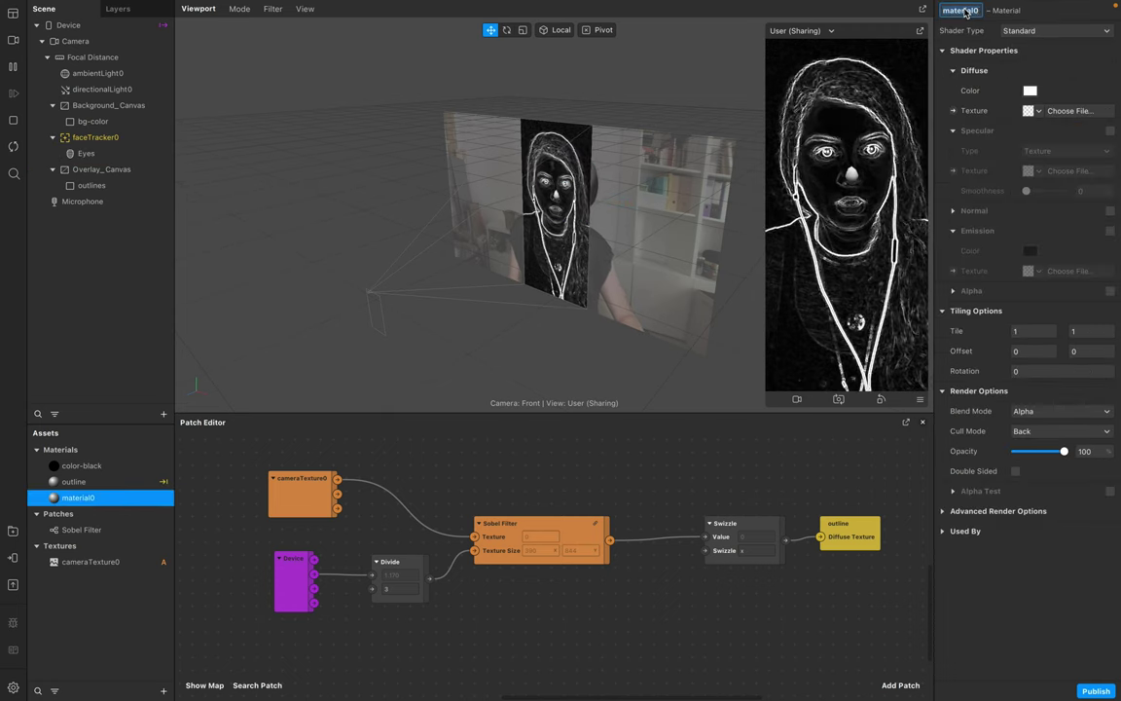
type("eye")
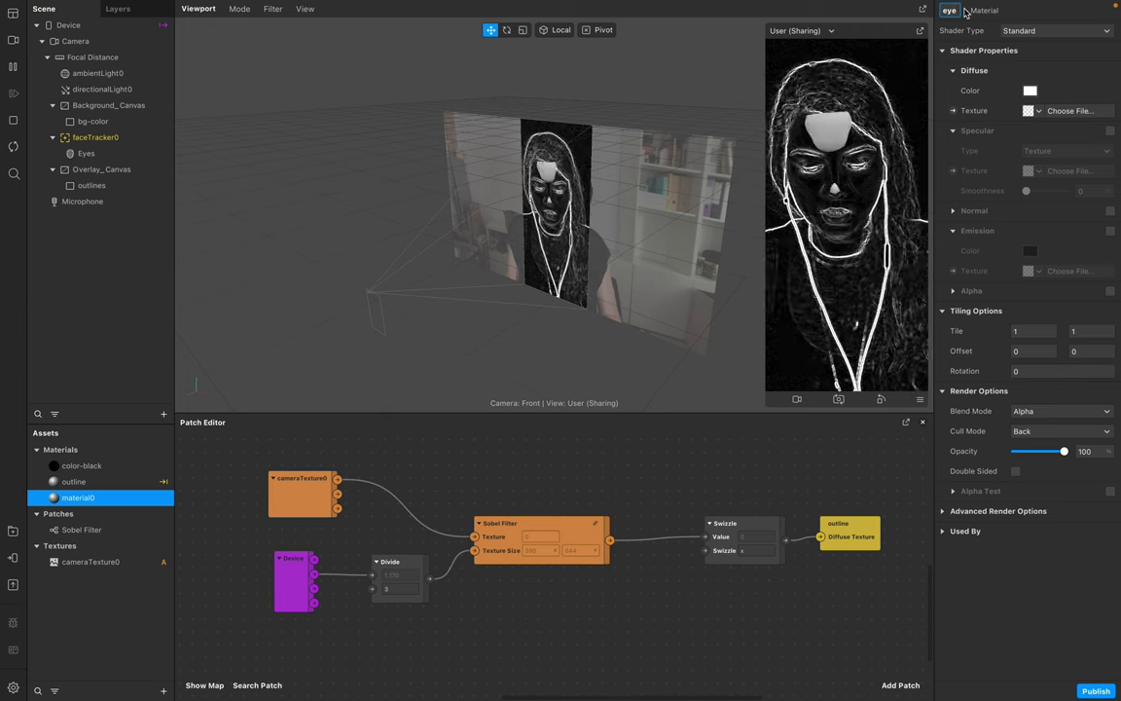
type("color")
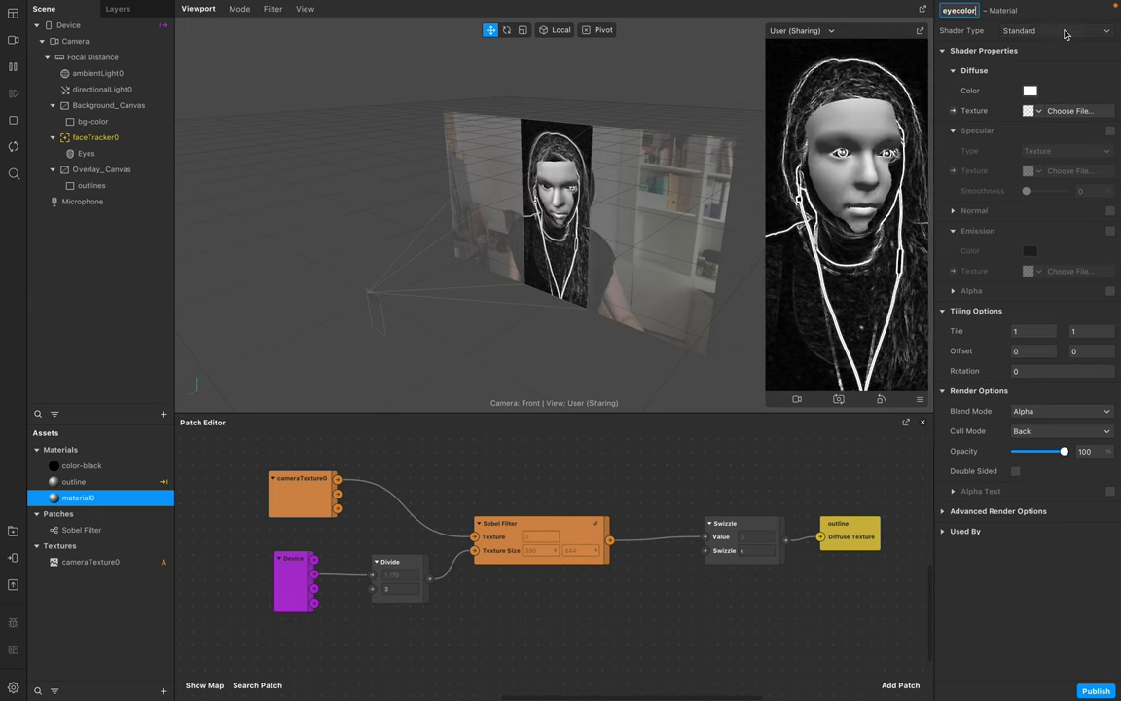
left_click(1065, 35)
left_click(1039, 35)
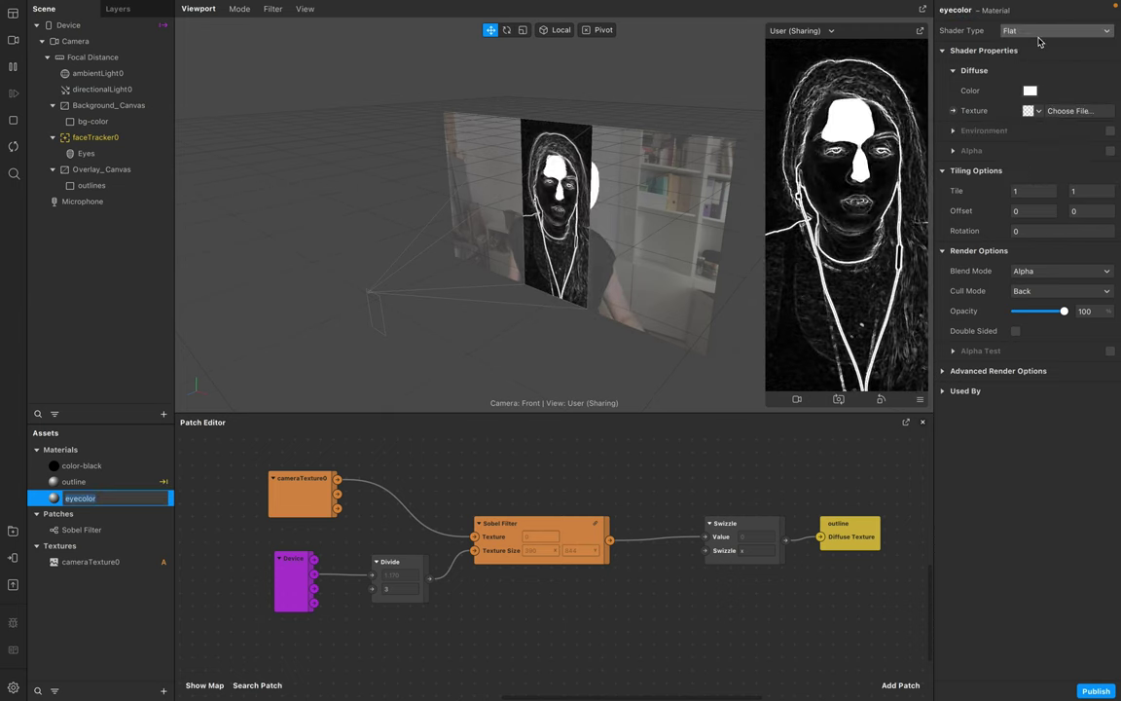
Step: Turn off the Eyes option of the Eyes face mesh so the mesh covers the eye openings
left_click(115, 154)
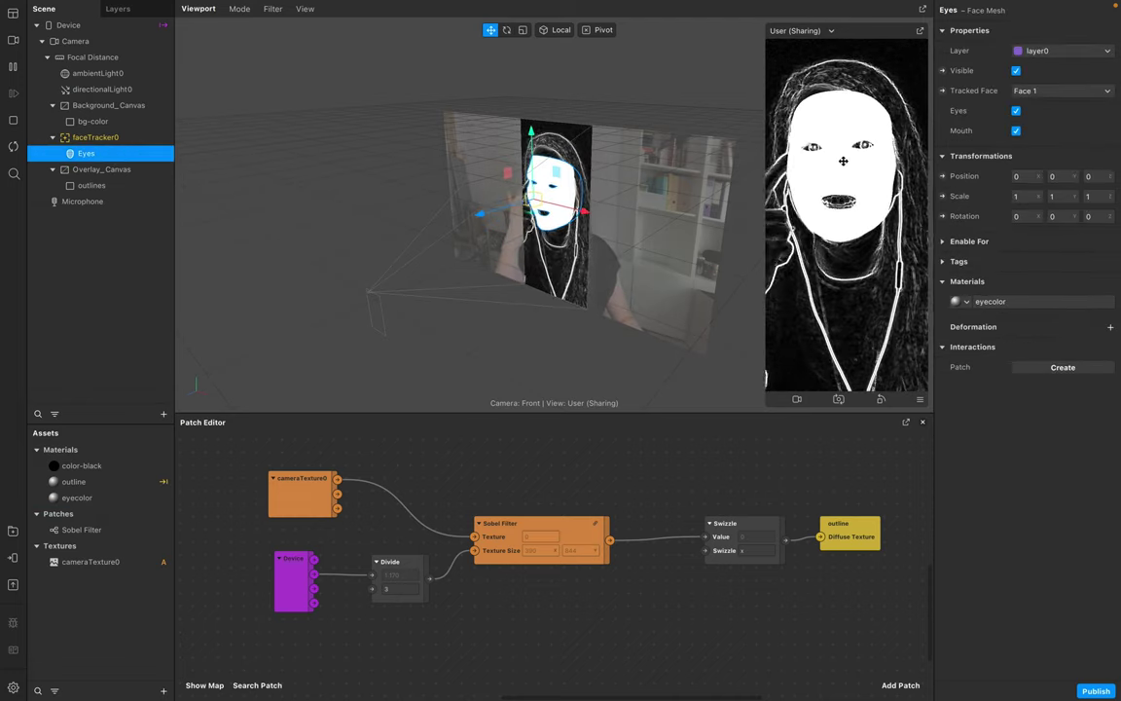
left_click(1016, 111)
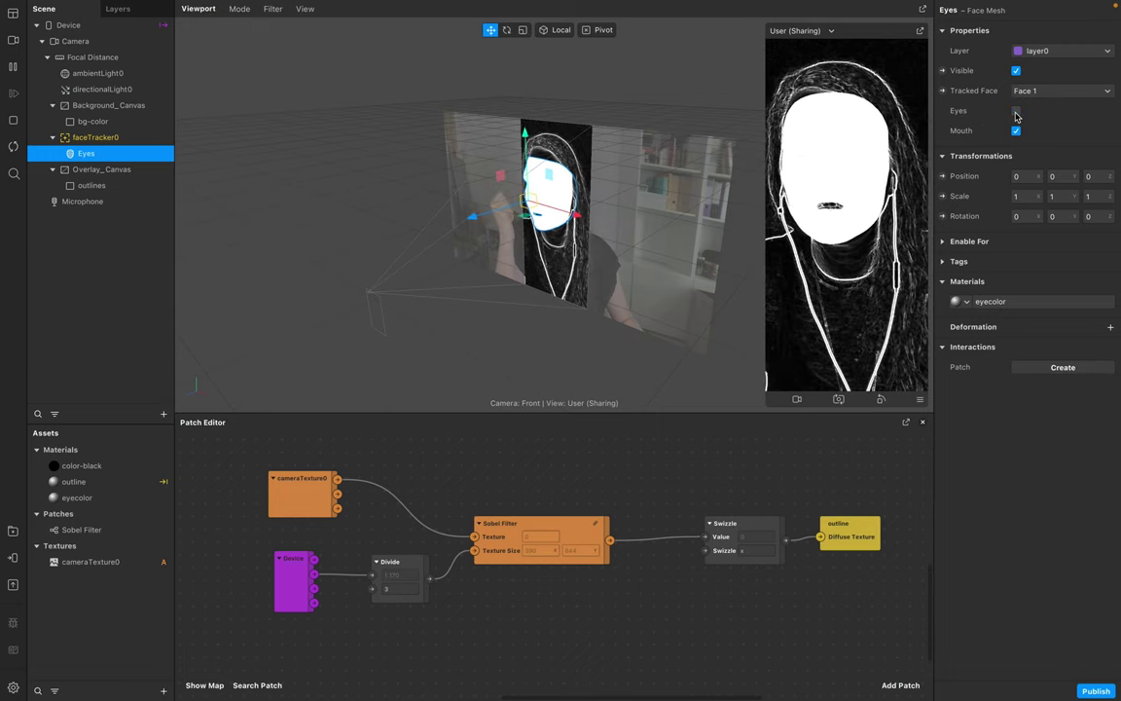
key("ctrl+z")
key("ctrl+z")
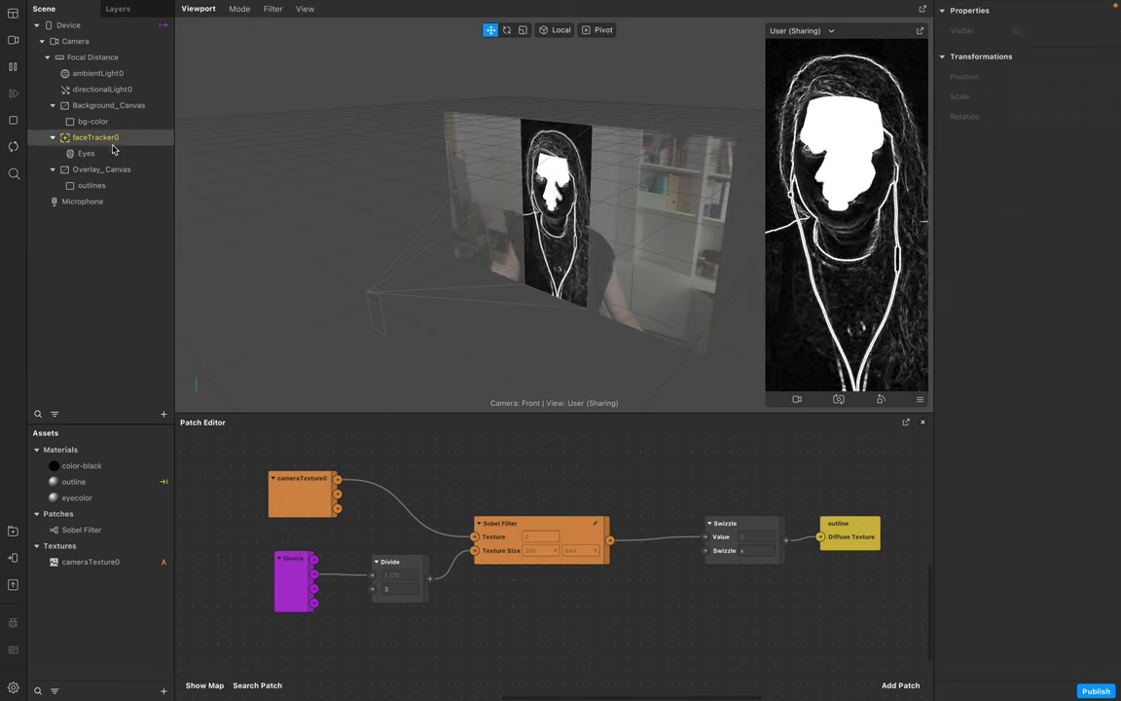
Step: Duplicate the Eyes face mesh under the face tracker and rename the copy as bg-color
left_click(116, 156)
right_click(117, 157)
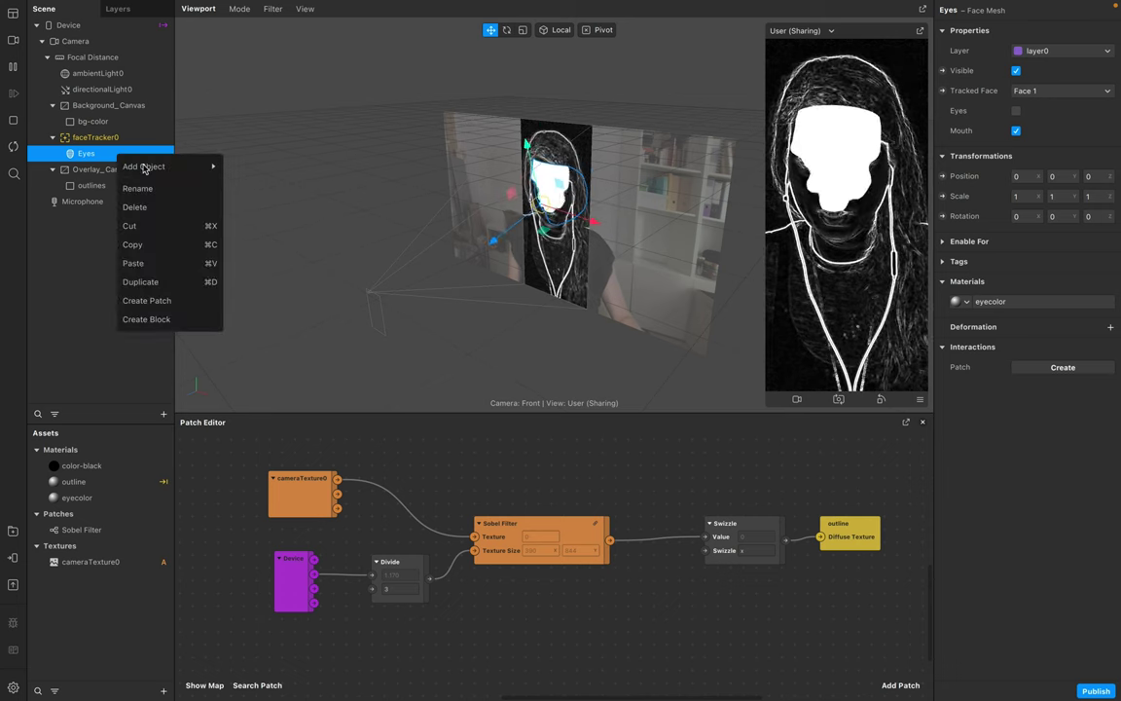
left_click(165, 260)
right_click(98, 155)
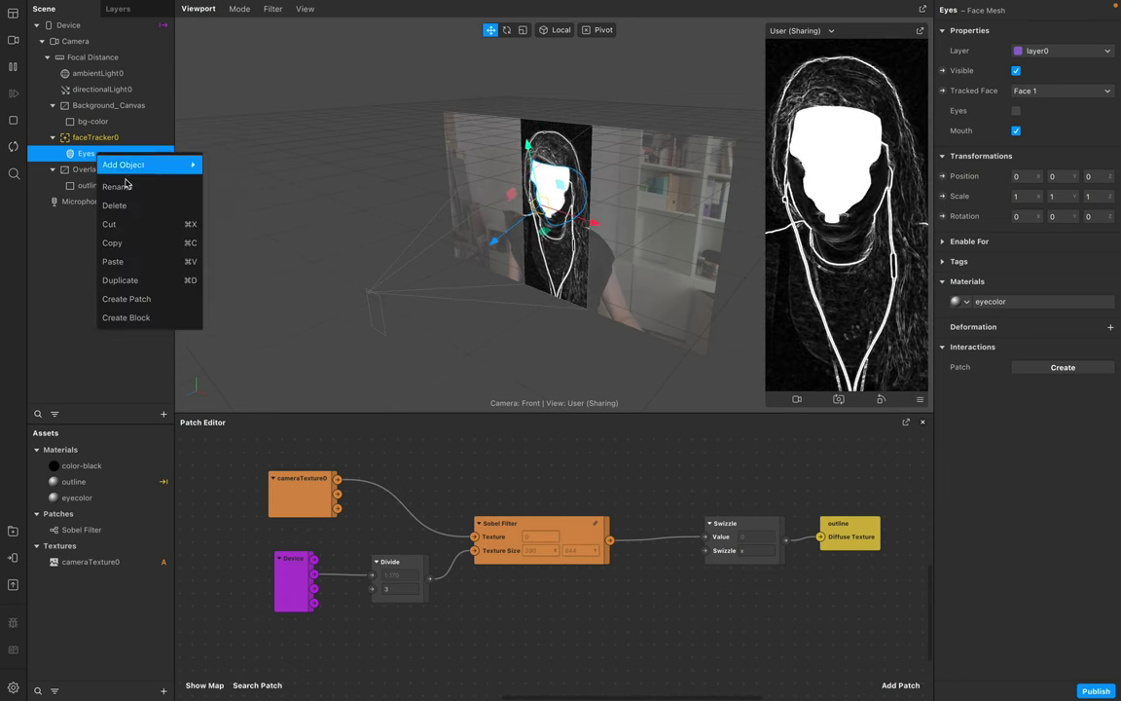
left_click(132, 280)
double_click(100, 172)
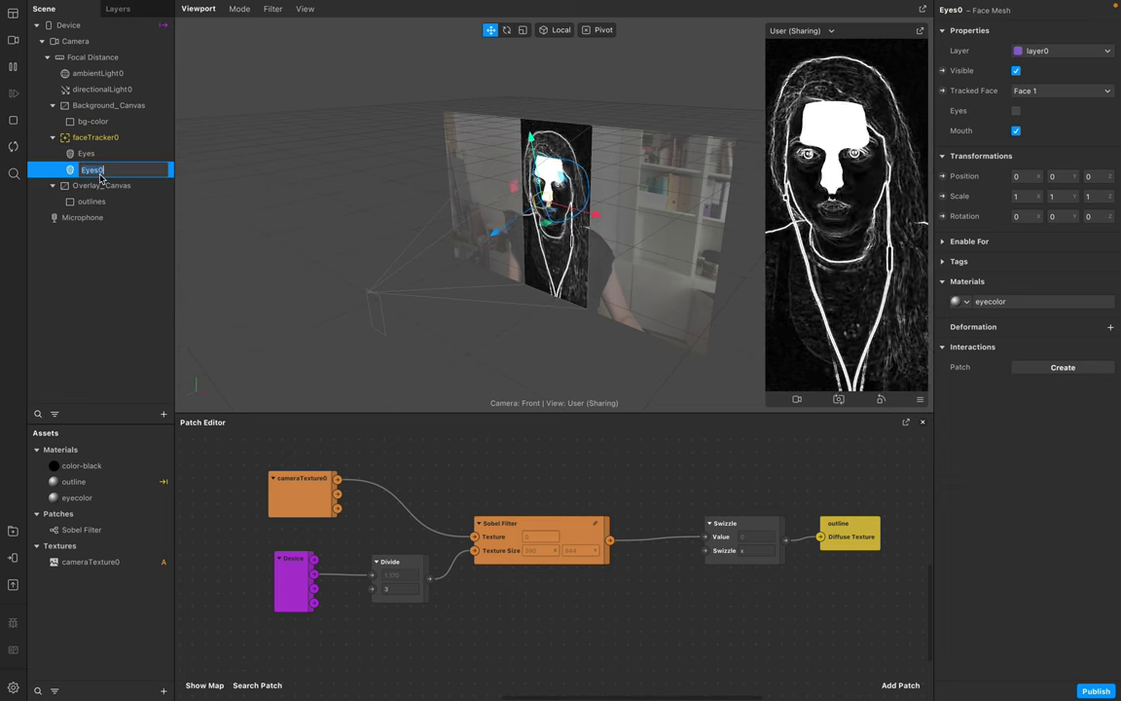
type("bg-color")
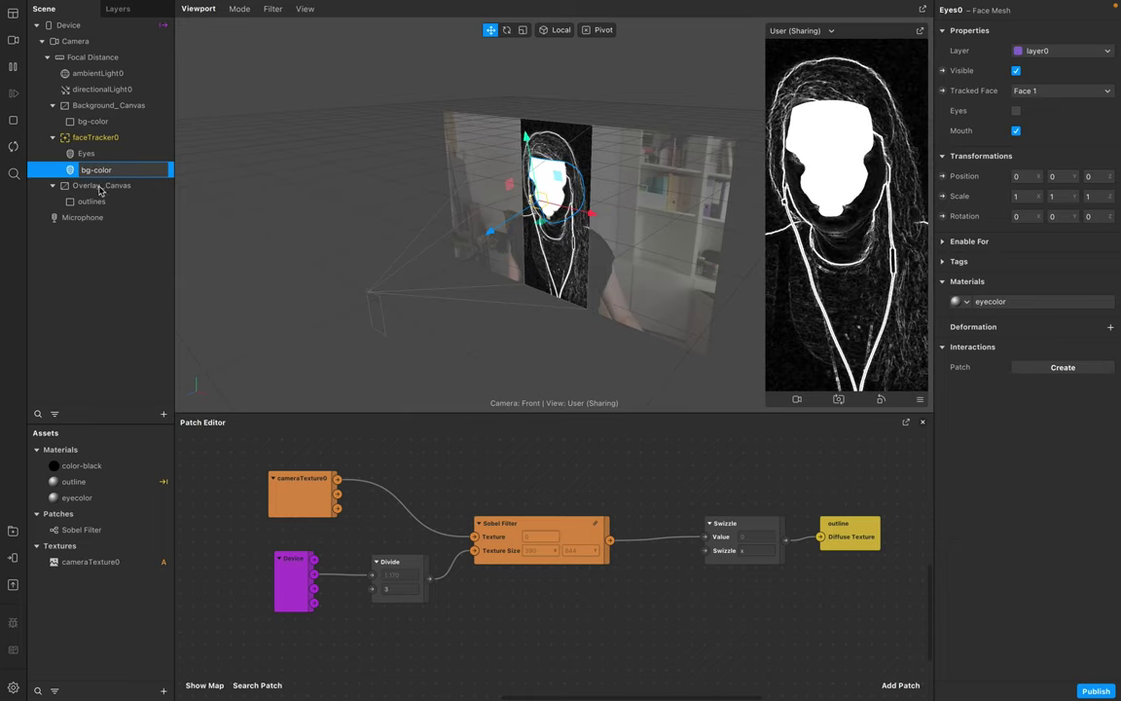
key("Return")
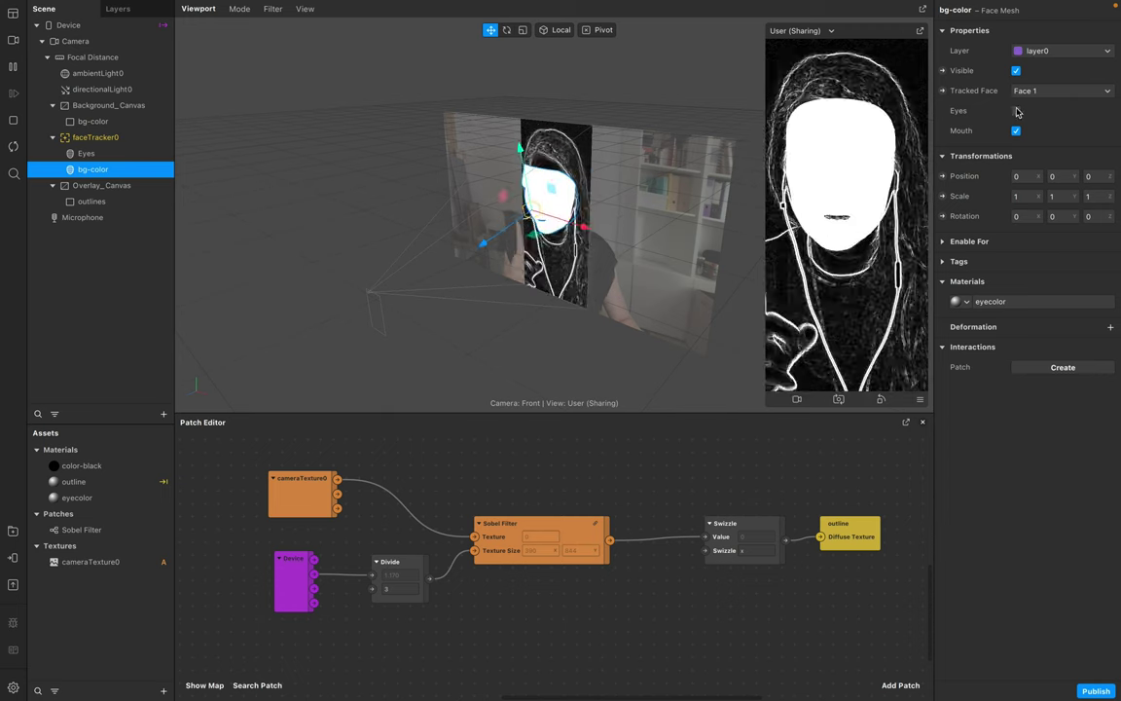
Step: Assign the color-black material to the bg-color face mesh, with its Eyes option enabled and Mouth option disabled
left_click(979, 303)
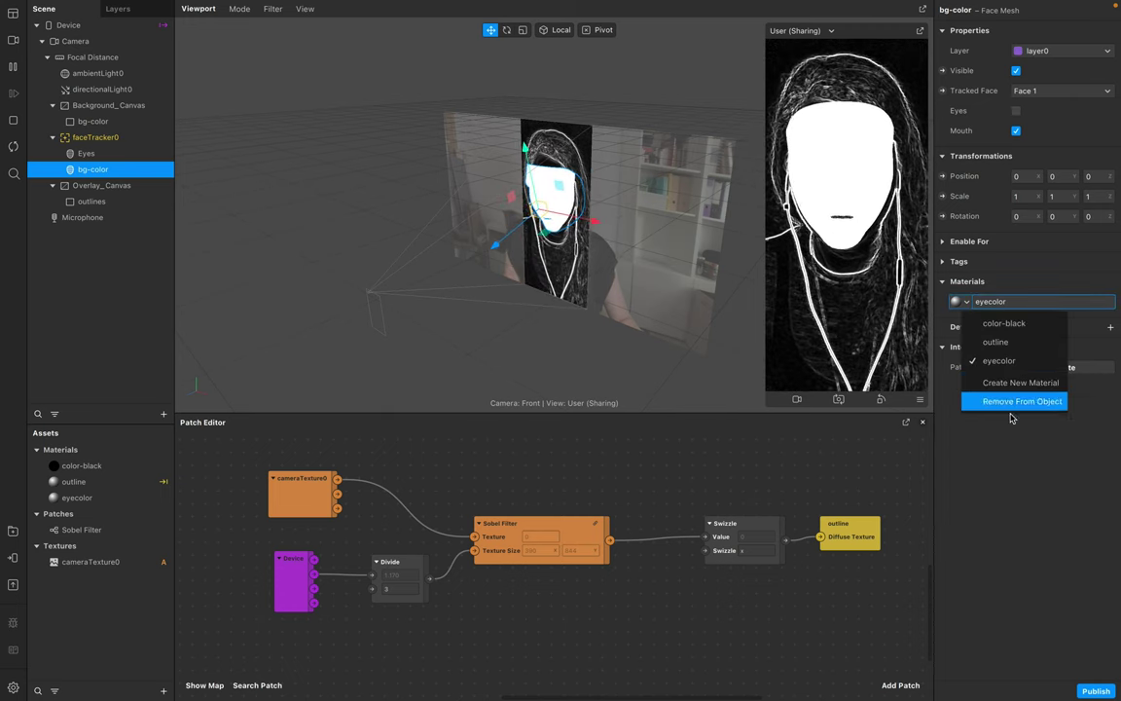
left_click(1013, 327)
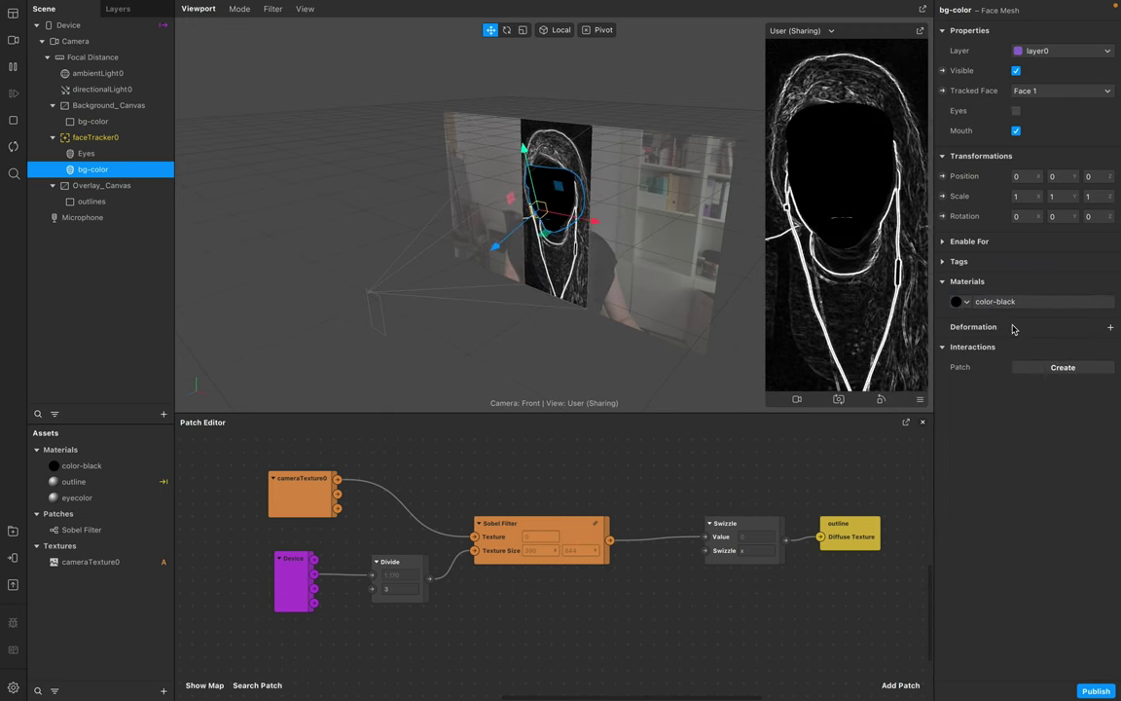
left_click(1016, 113)
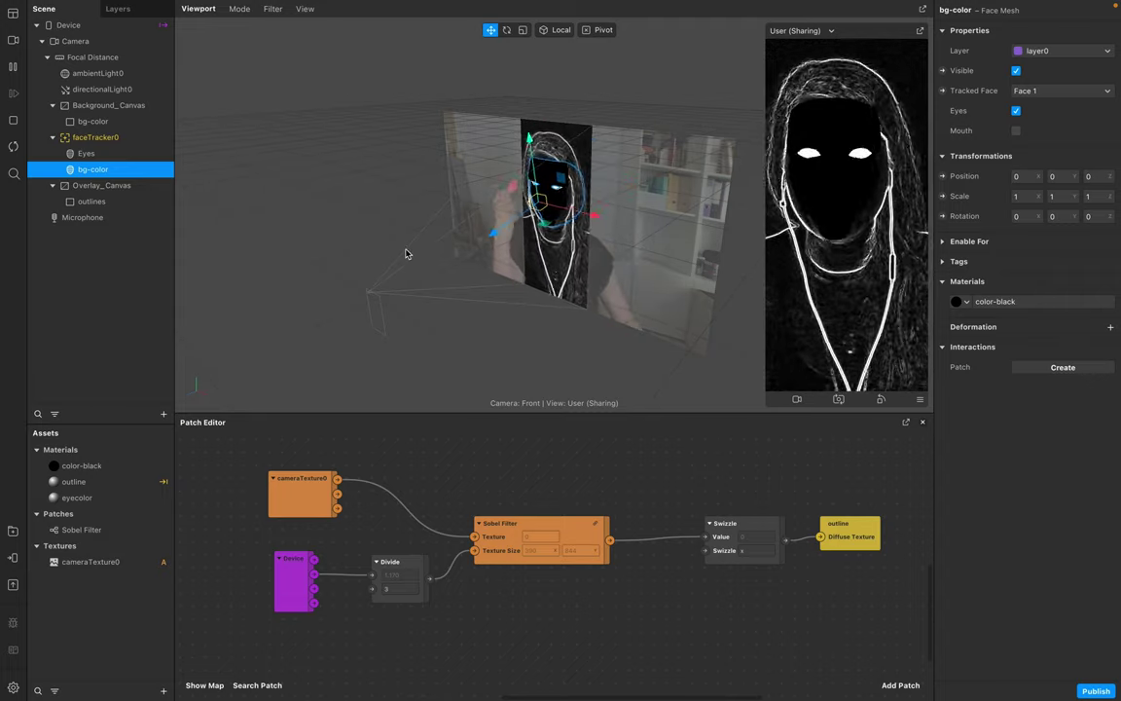
Step: Disable Use Depth Test for the outline material used by the outlines rectangle
left_click(94, 202)
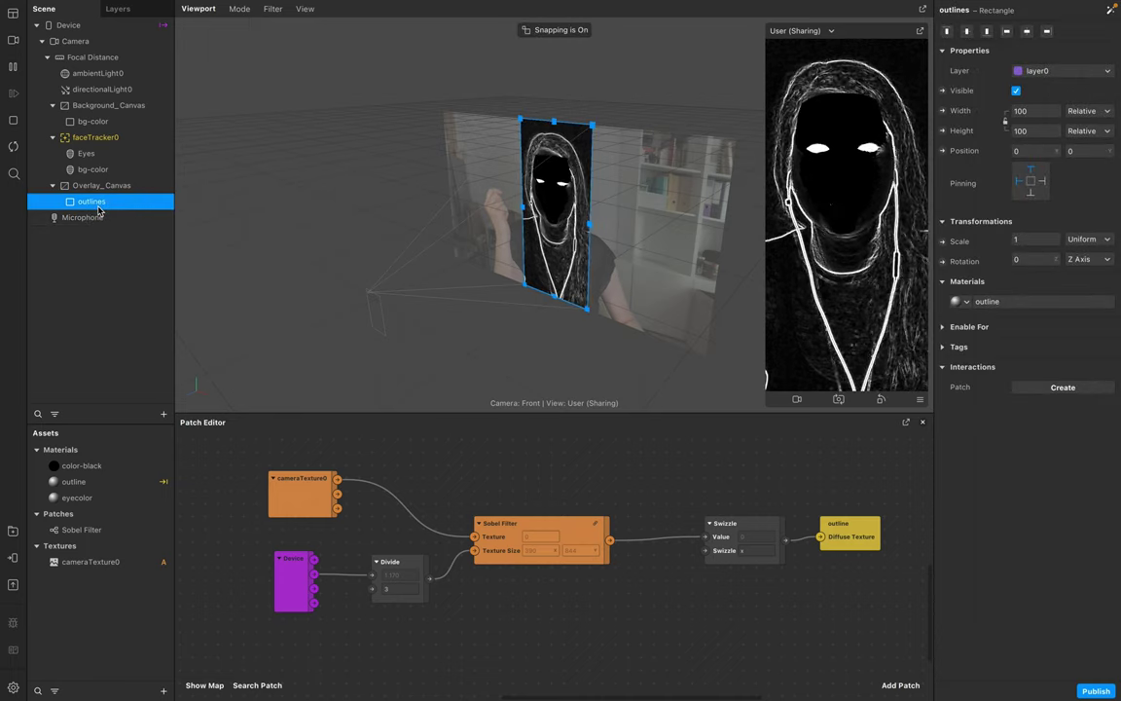
left_click(988, 302)
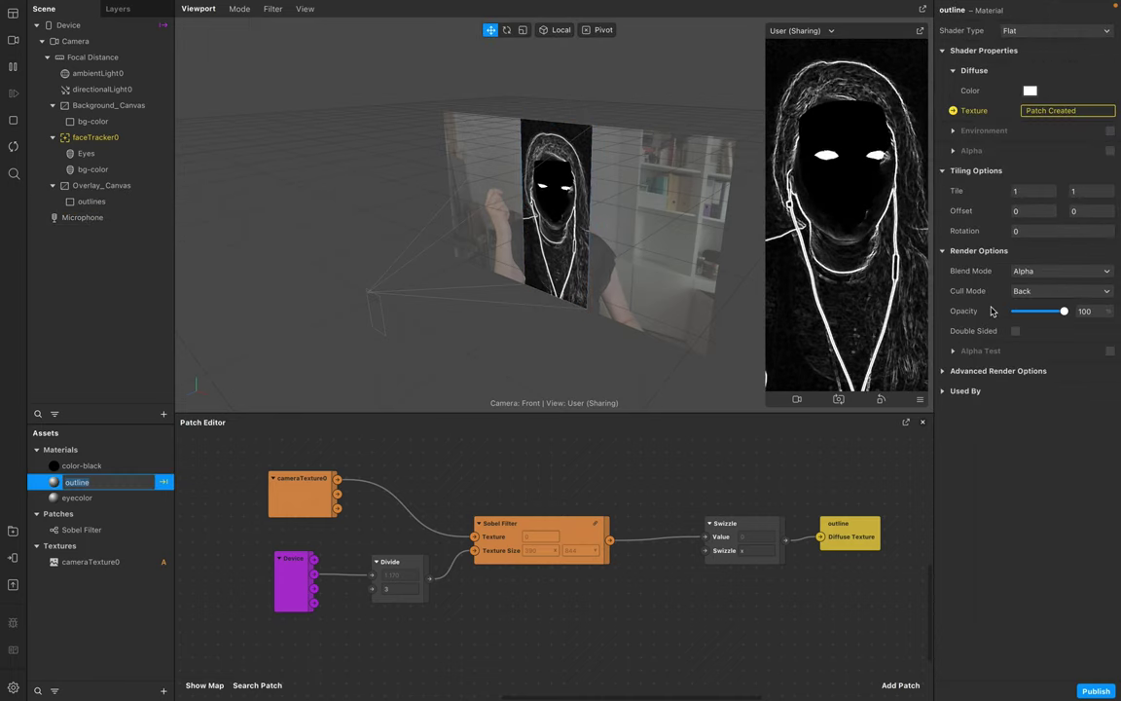
left_click(944, 372)
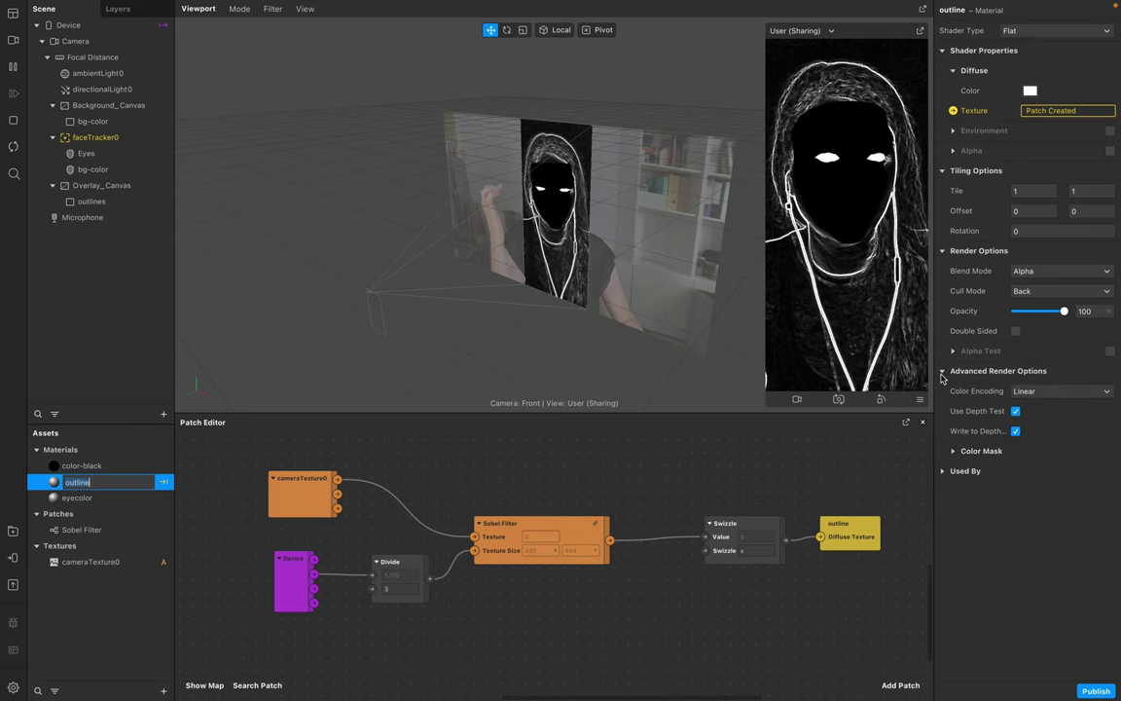
left_click(1015, 412)
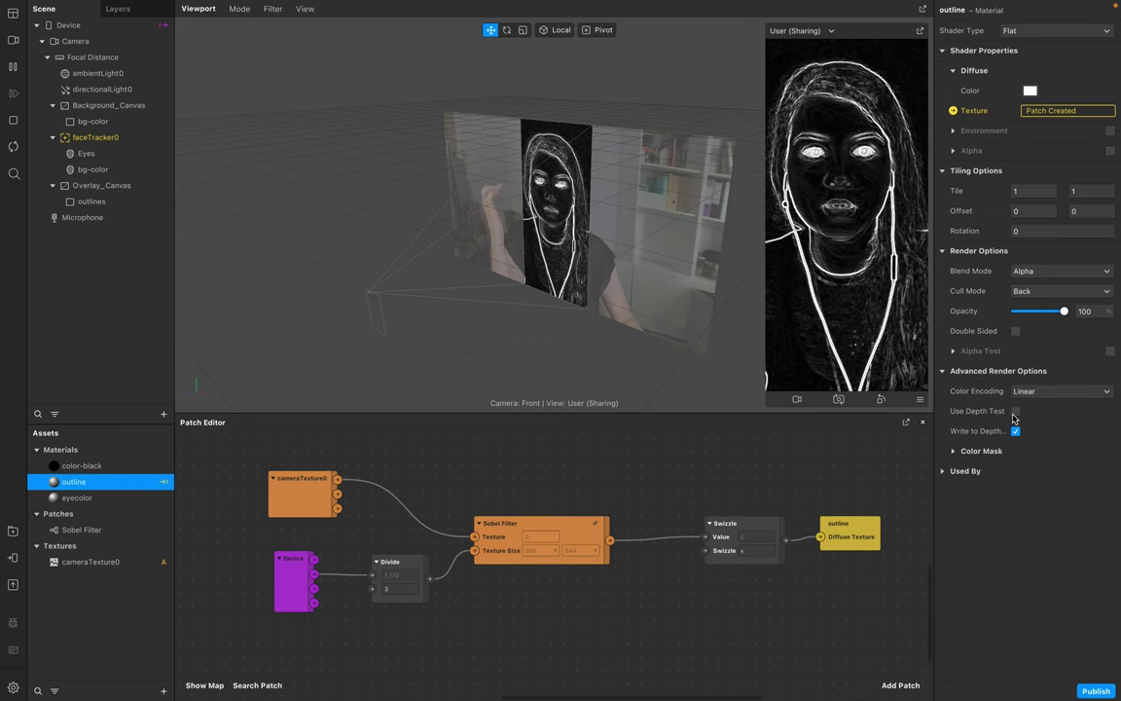
Step: Set the outline material's blend mode to Screen
left_click(1049, 291)
left_click(1048, 272)
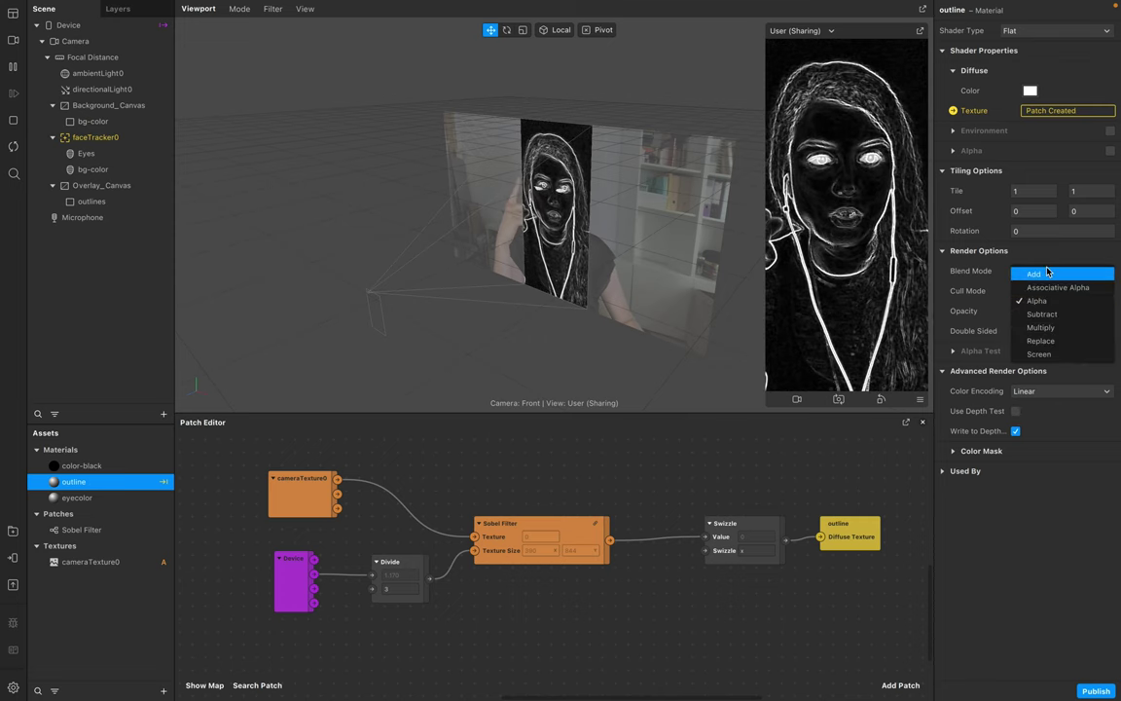
left_click(987, 353)
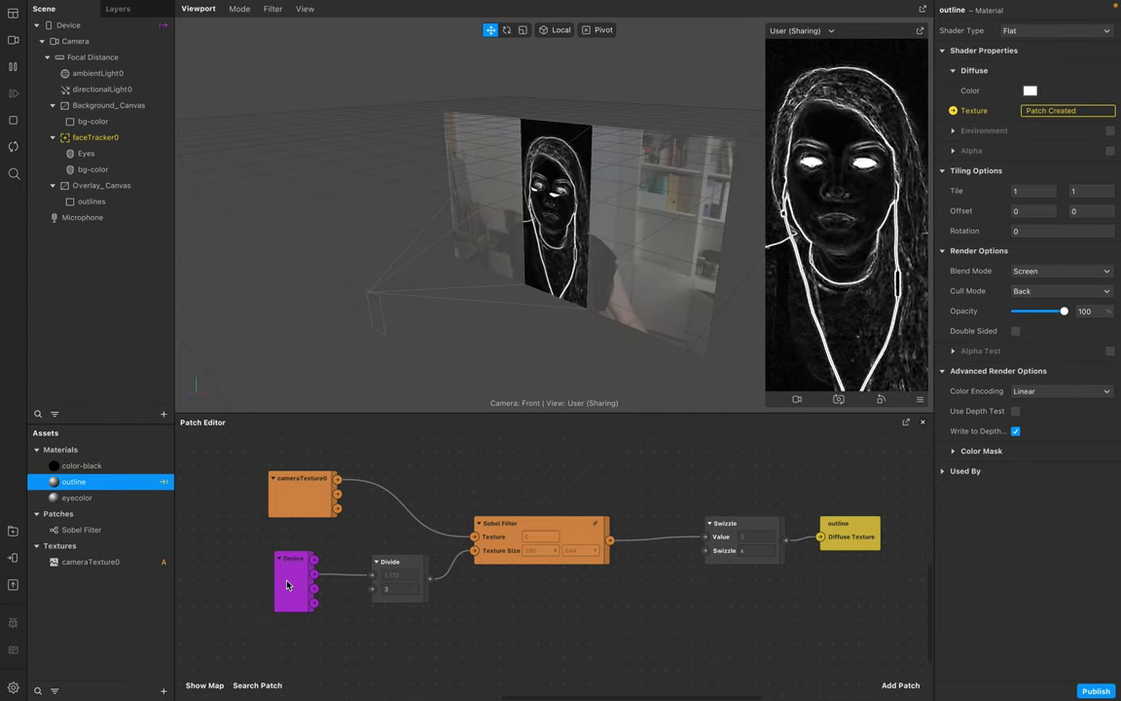
Step: Disable Use Depth Test in the advanced render options of both the color-black and eyecolor materials
double_click(99, 465)
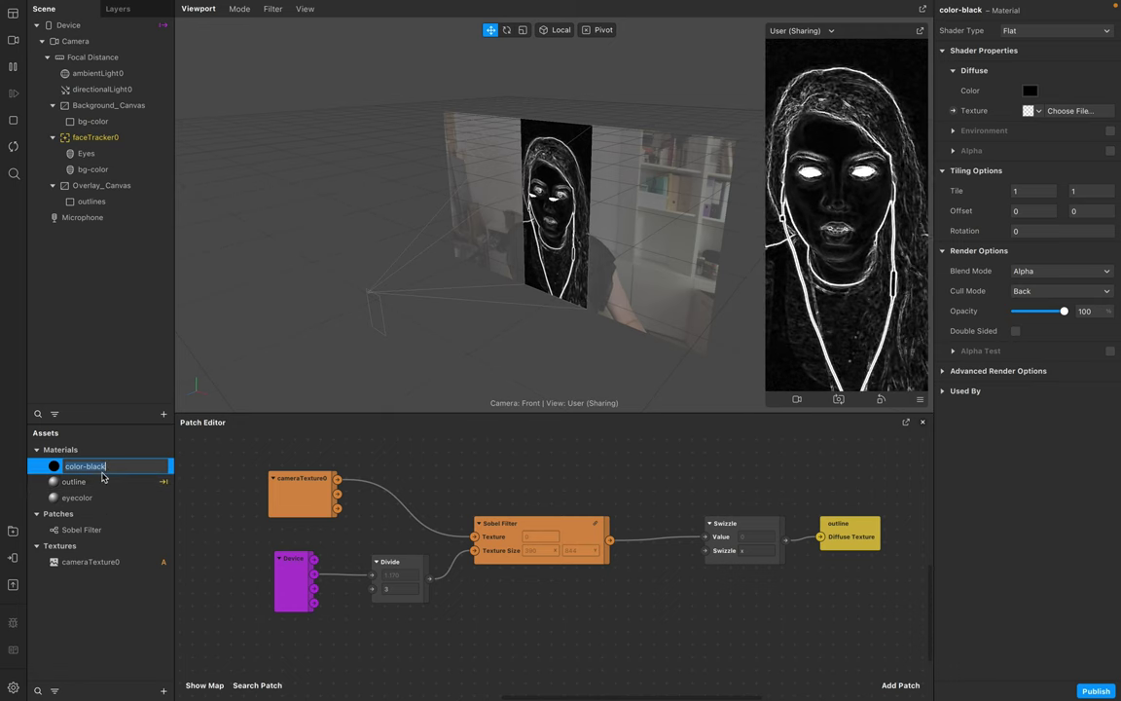
left_click(941, 371)
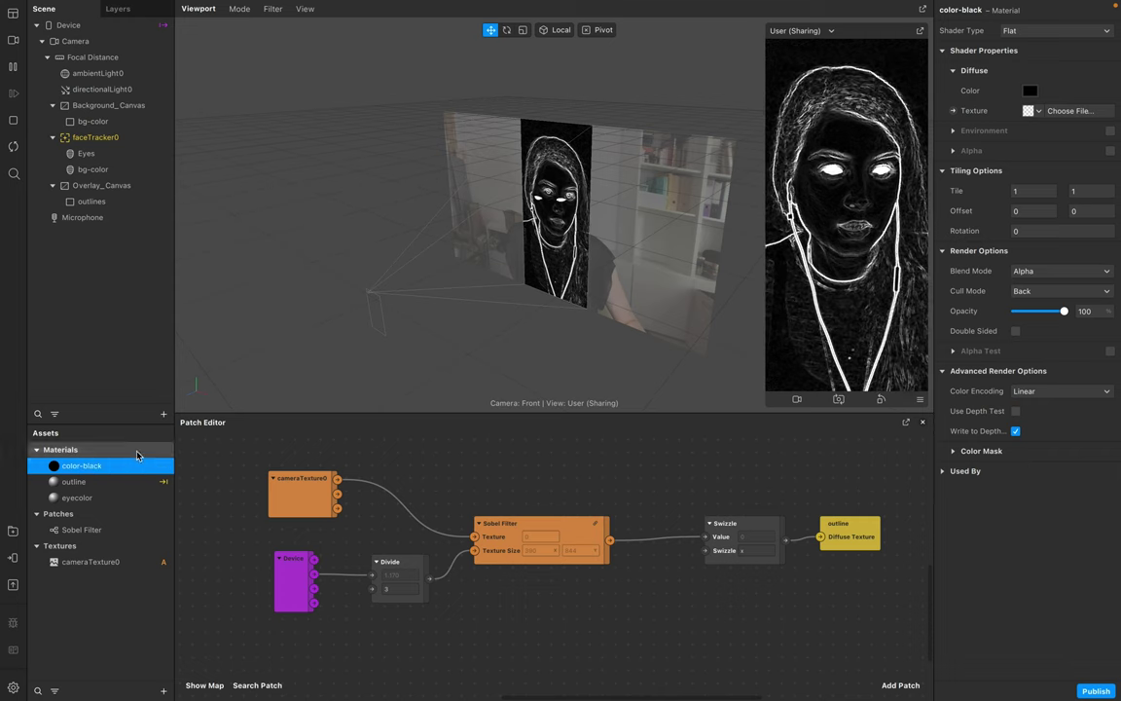
left_click(81, 498)
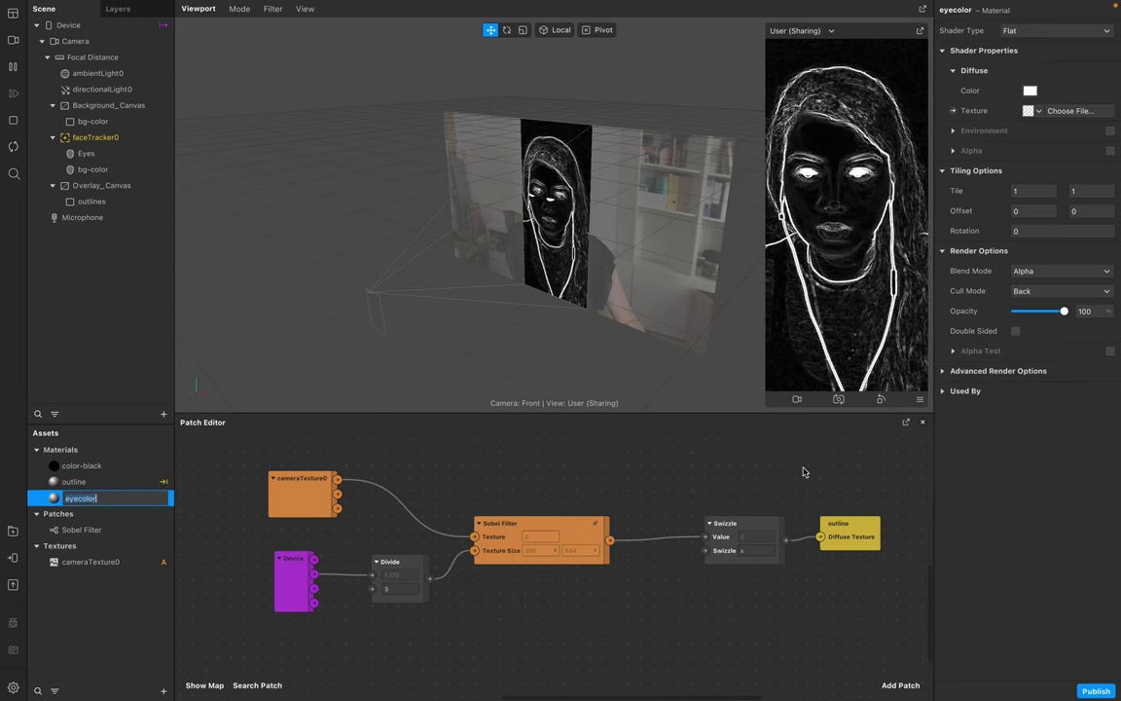
left_click(942, 371)
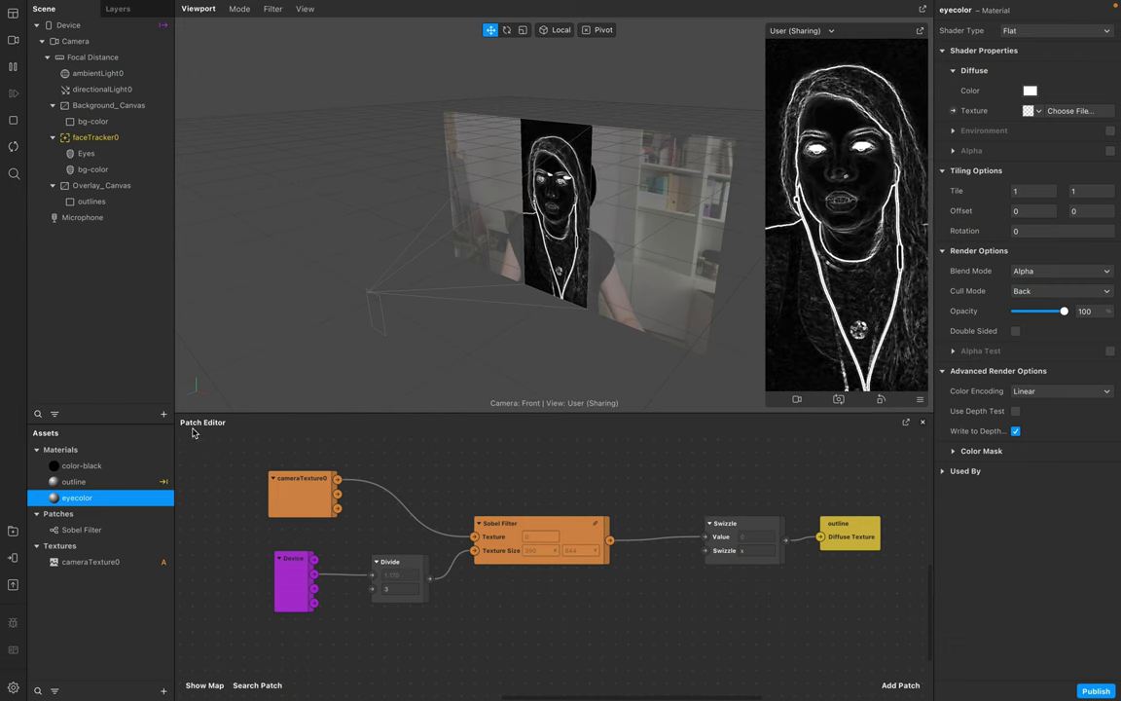
Step: Insert a Particle System into the scene and place it inside faceTracker0, below the bg-color face mesh
left_click(163, 414)
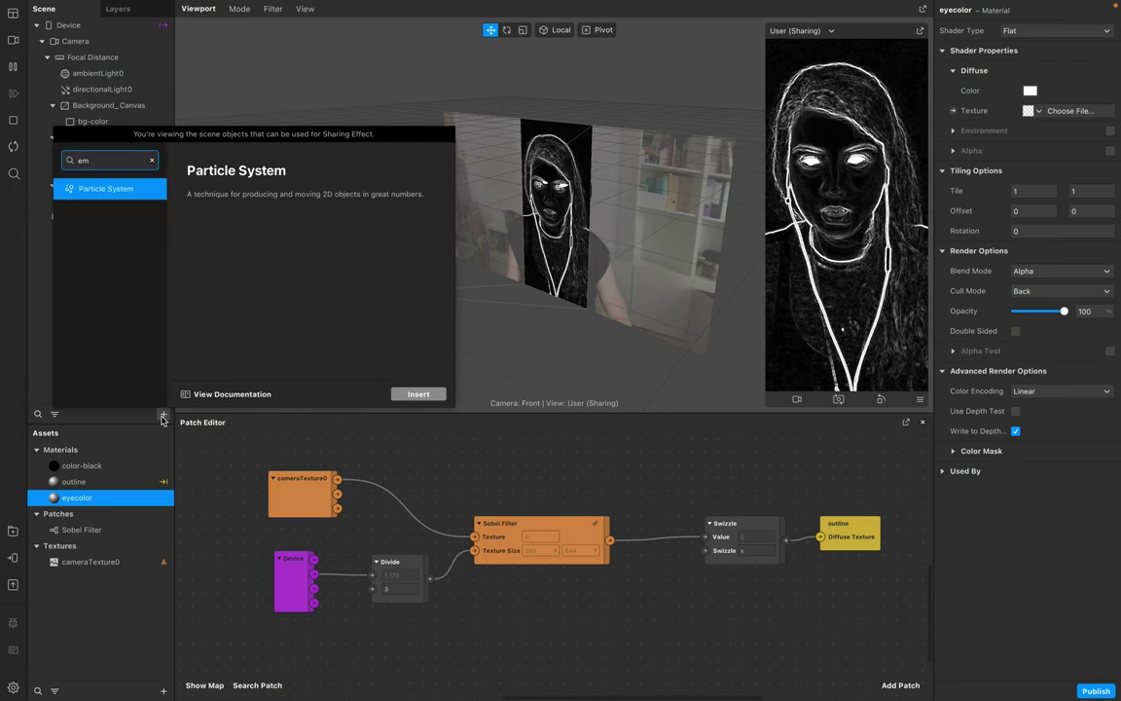
left_click(423, 398)
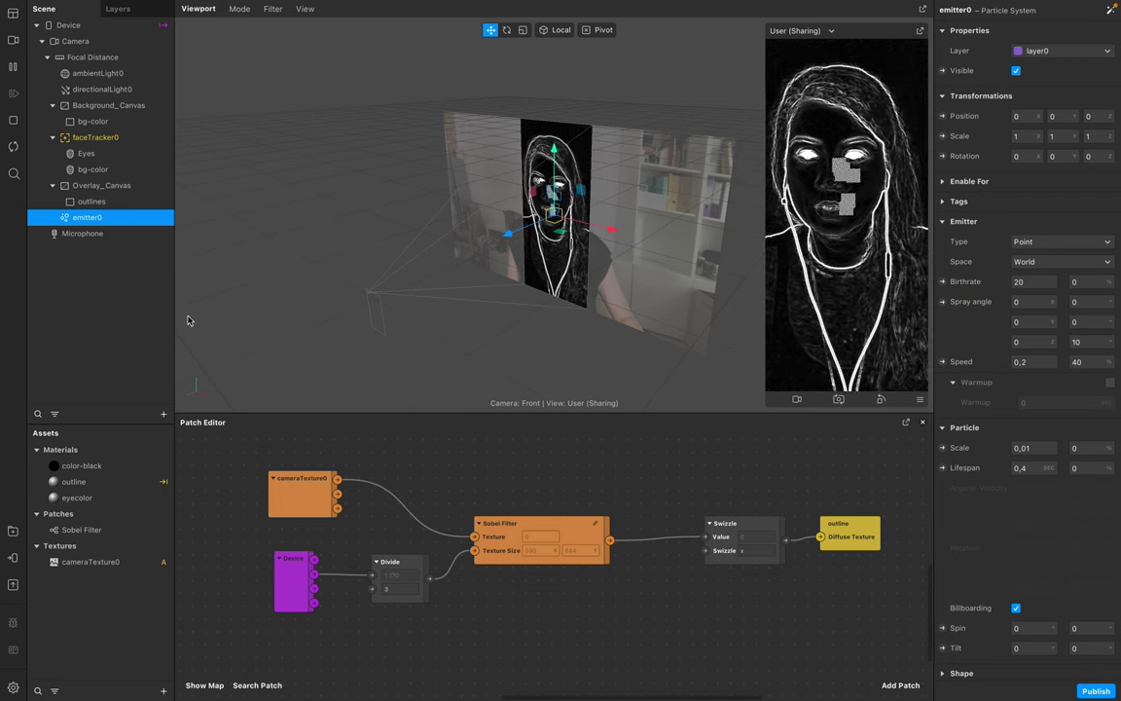
left_click_drag(70, 223, 97, 181)
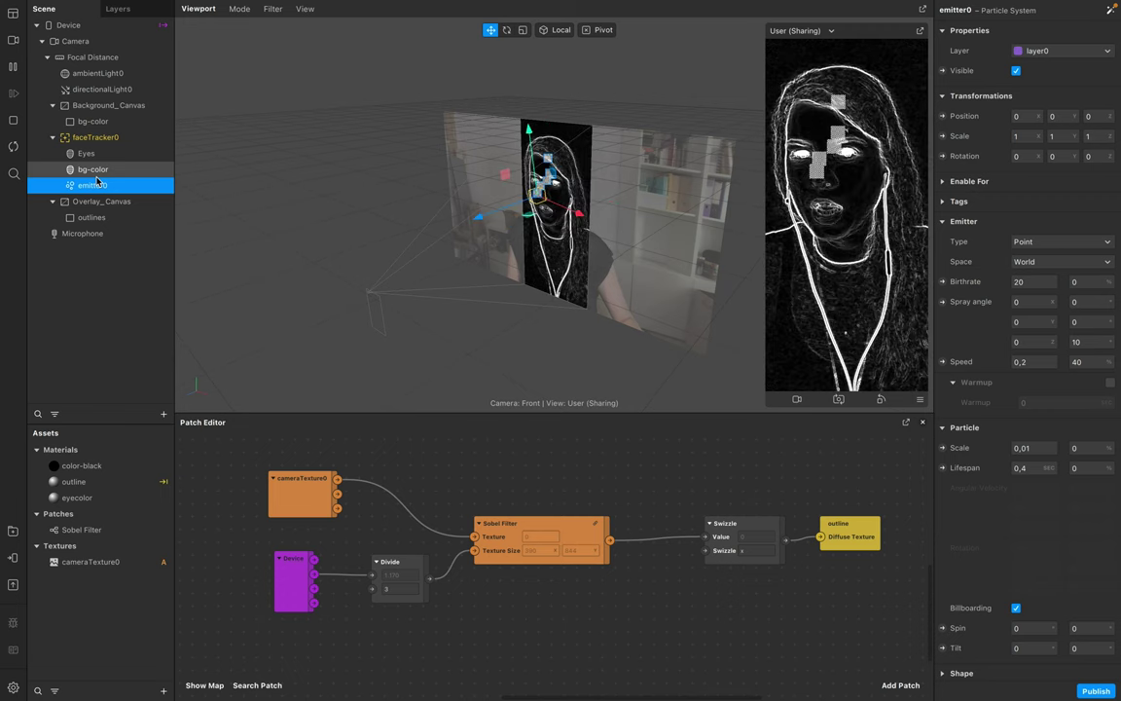
Step: Rename the eyecolor material as color-white
left_click(78, 498)
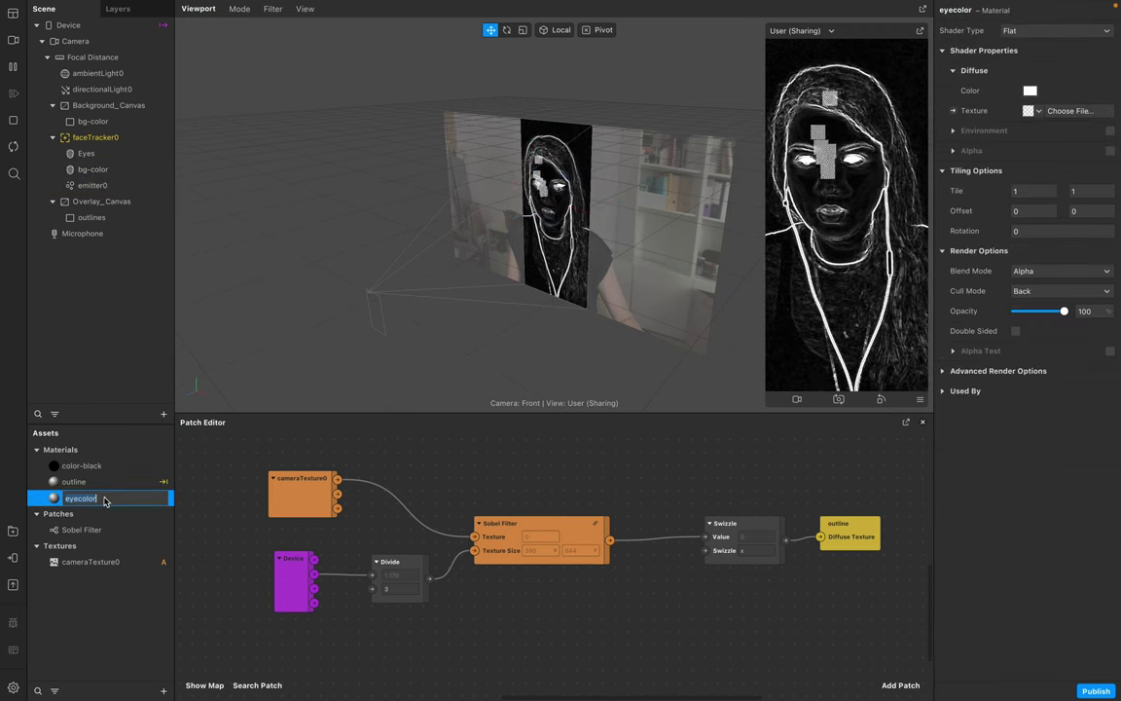
left_click(78, 497)
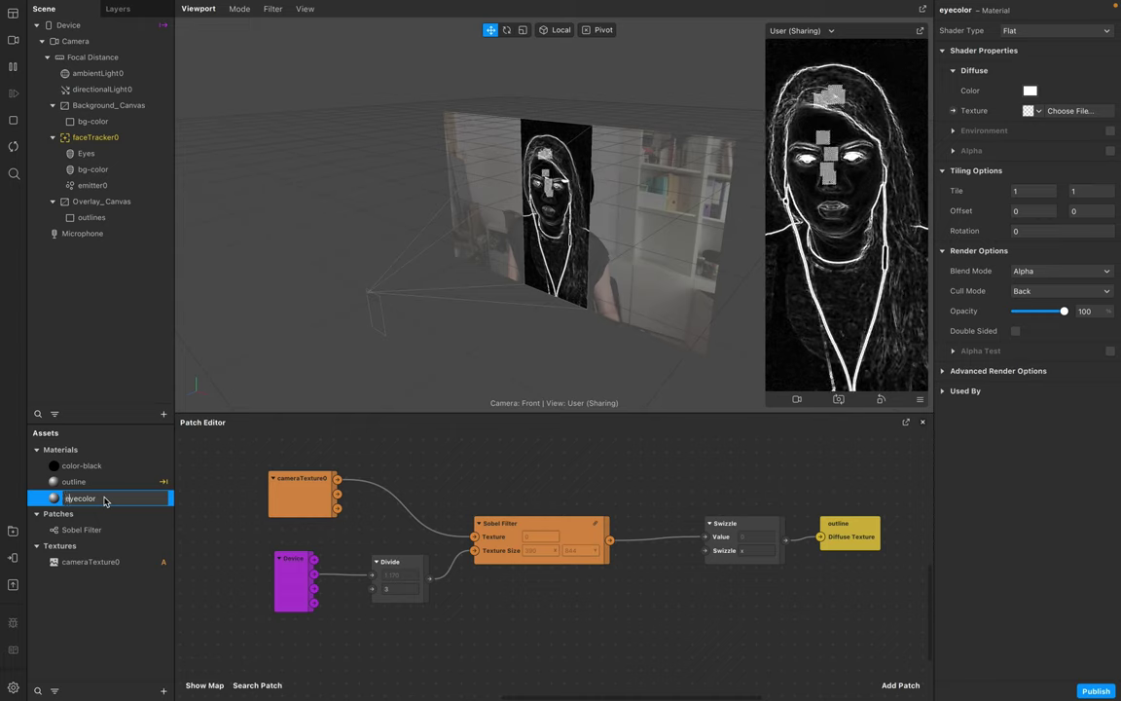
key("BackSpace")
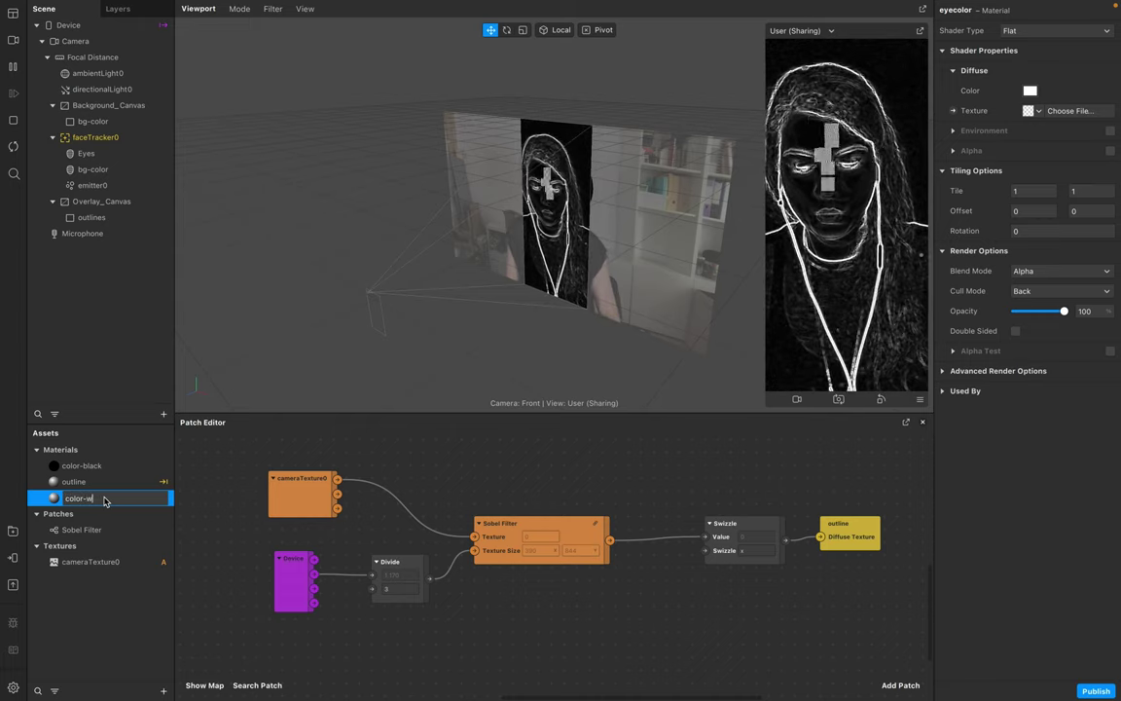
left_click(101, 577)
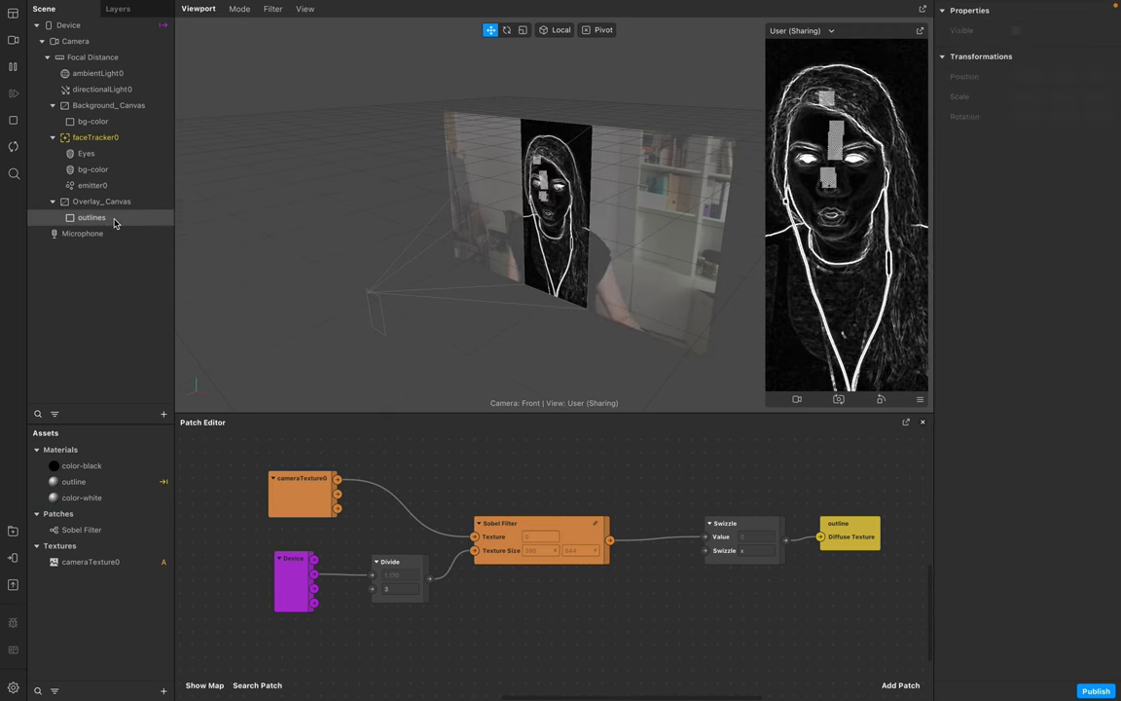
Step: Rename the particle system under the face tracker as lefteye-smoke and open its properties
left_click(95, 184)
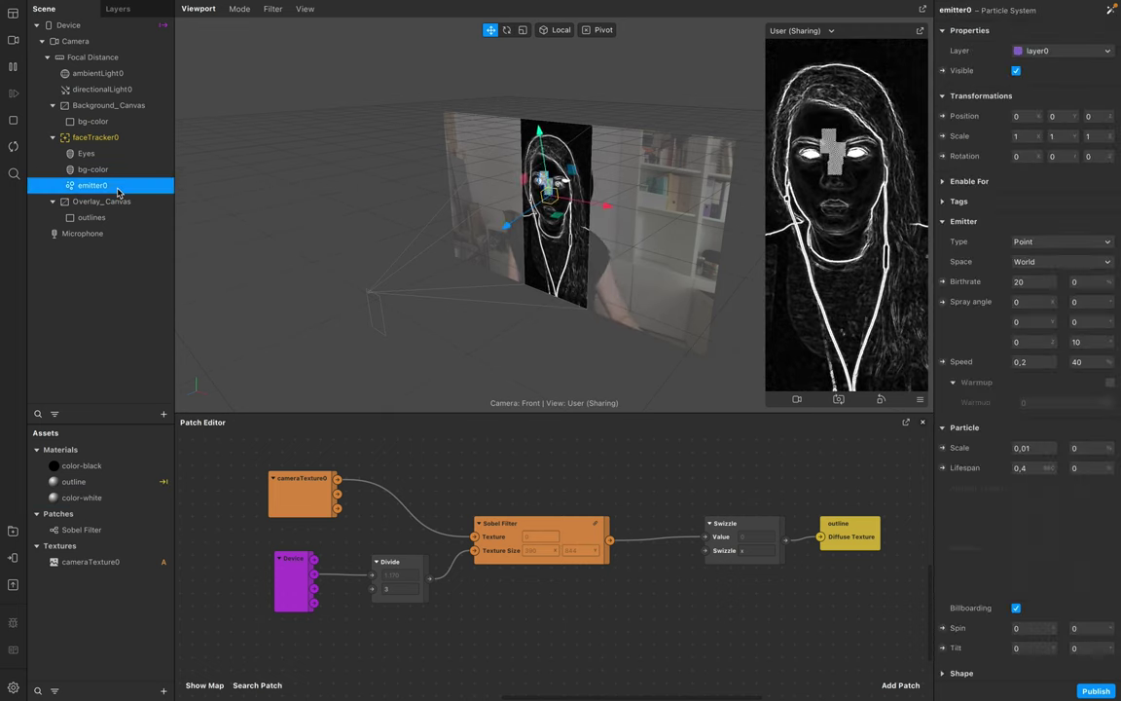
double_click(118, 191)
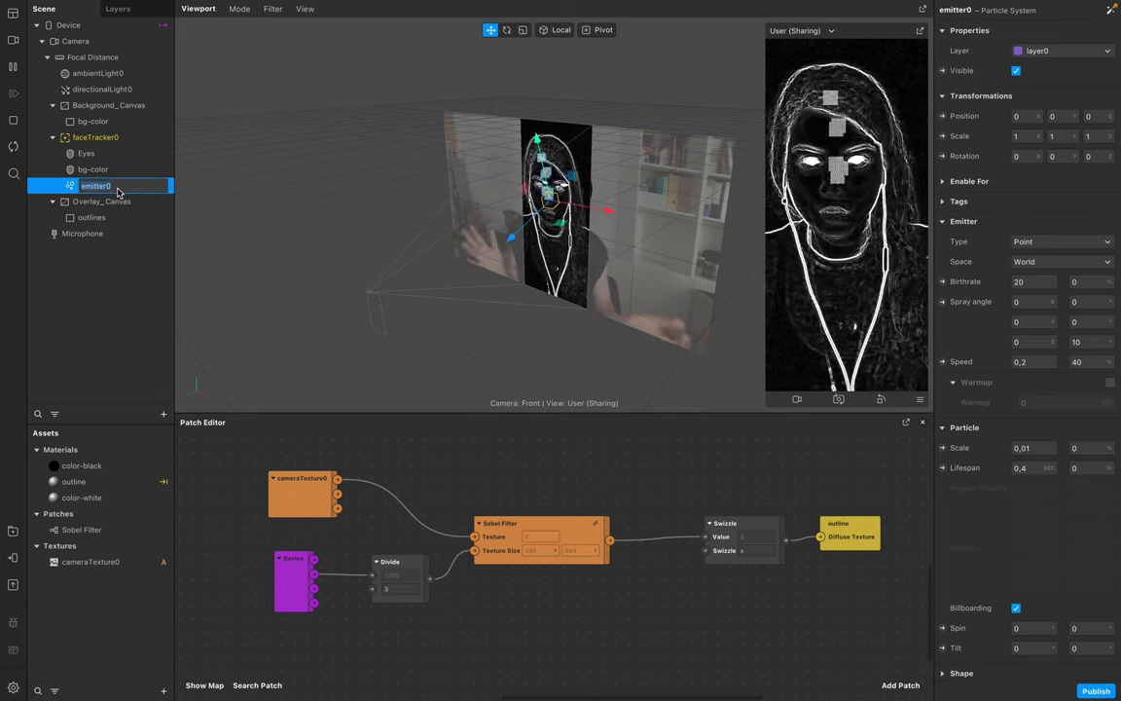
type("c")
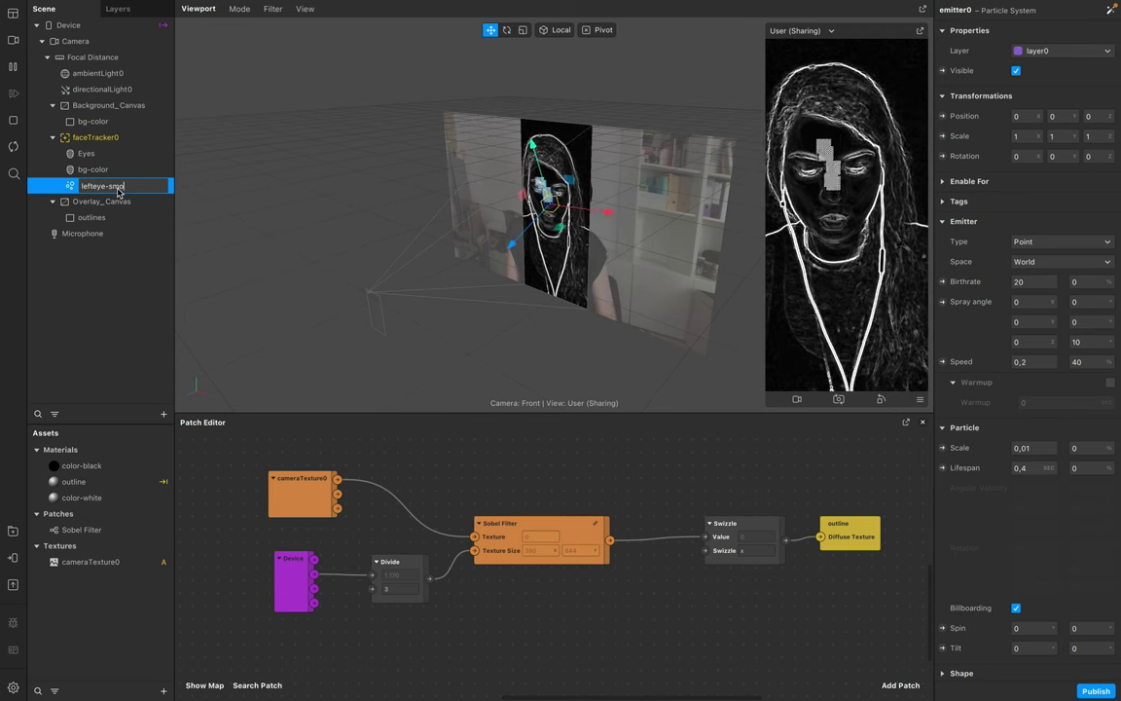
key("Return")
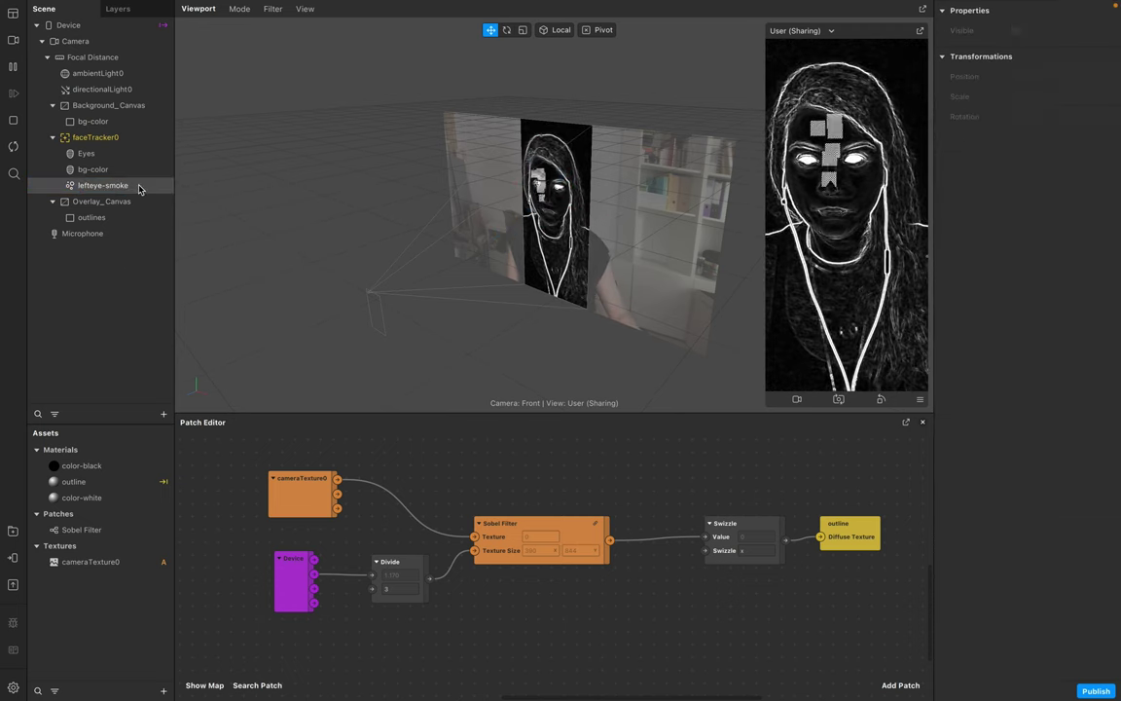
left_click(144, 187)
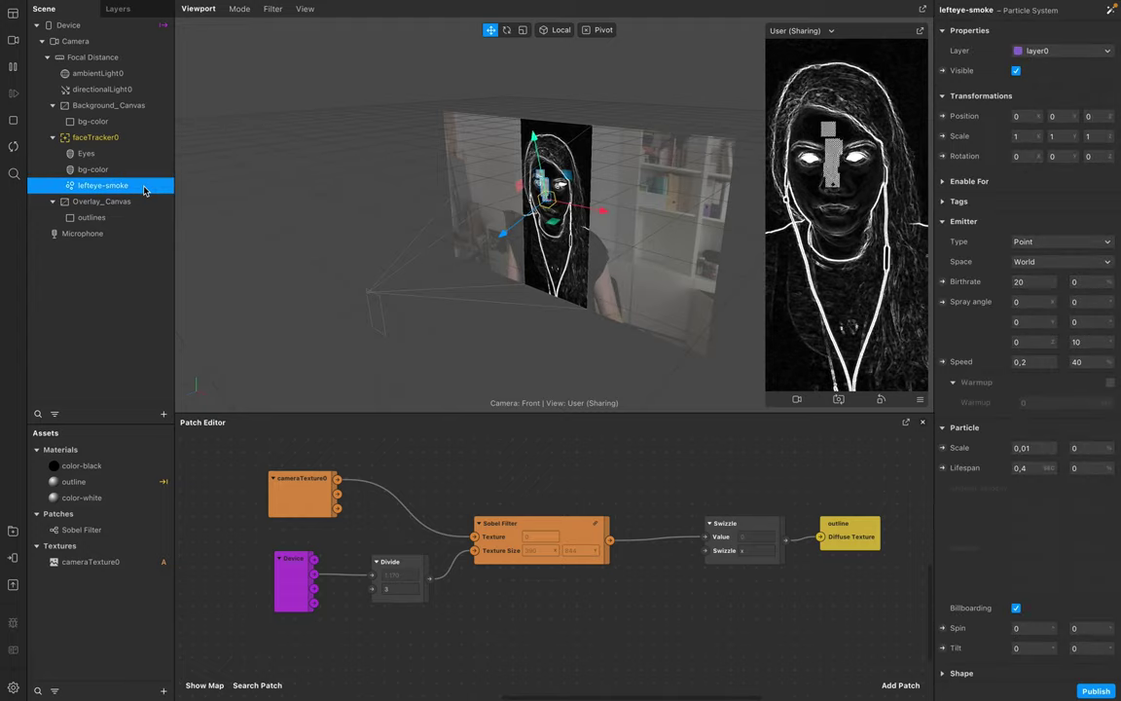
left_click(83, 312)
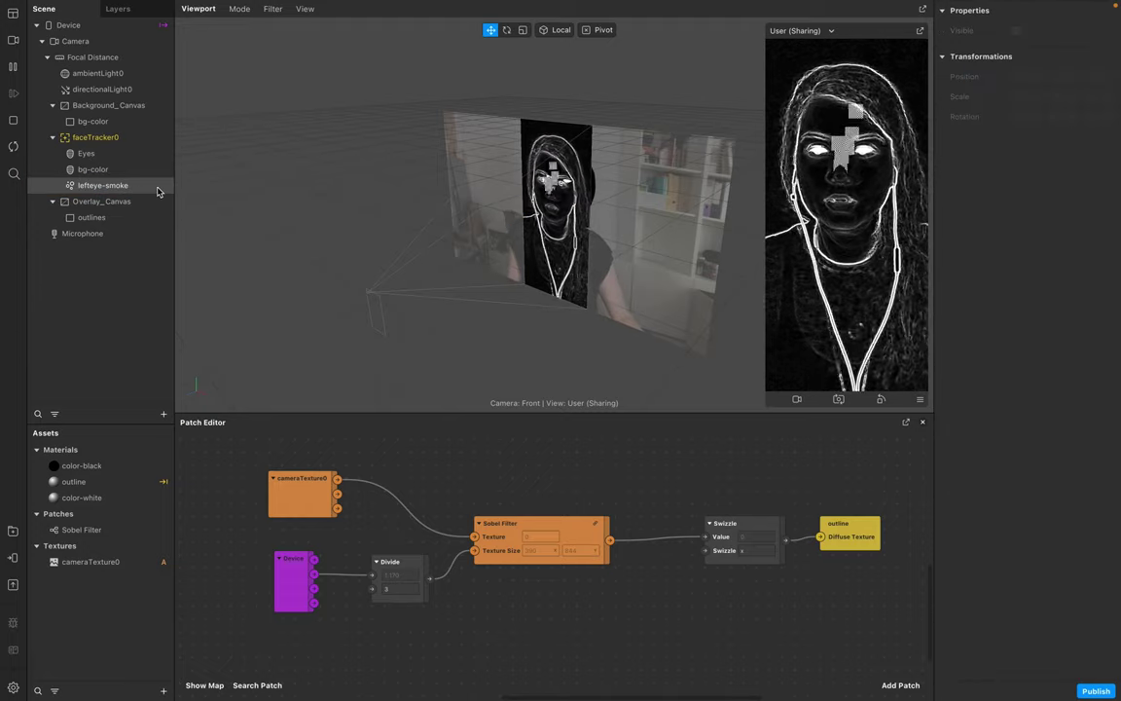
left_click(158, 189)
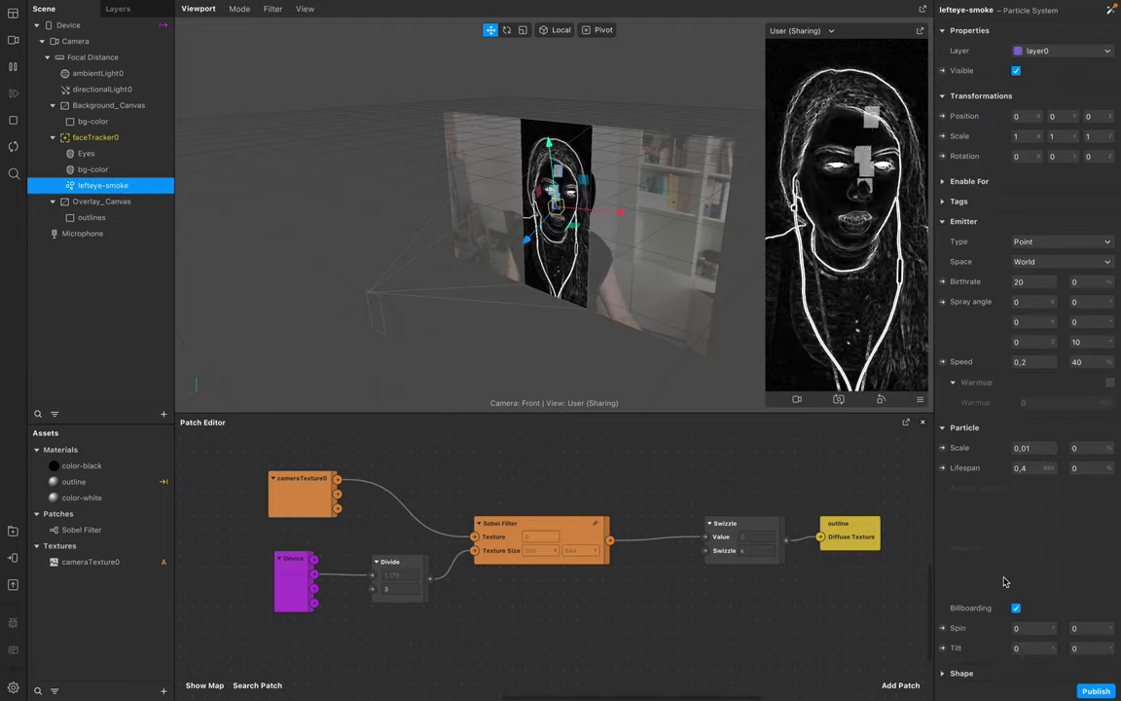
Step: Assign the color-white material to the lefteye-smoke particle system
scroll(1023, 603, "down", 5)
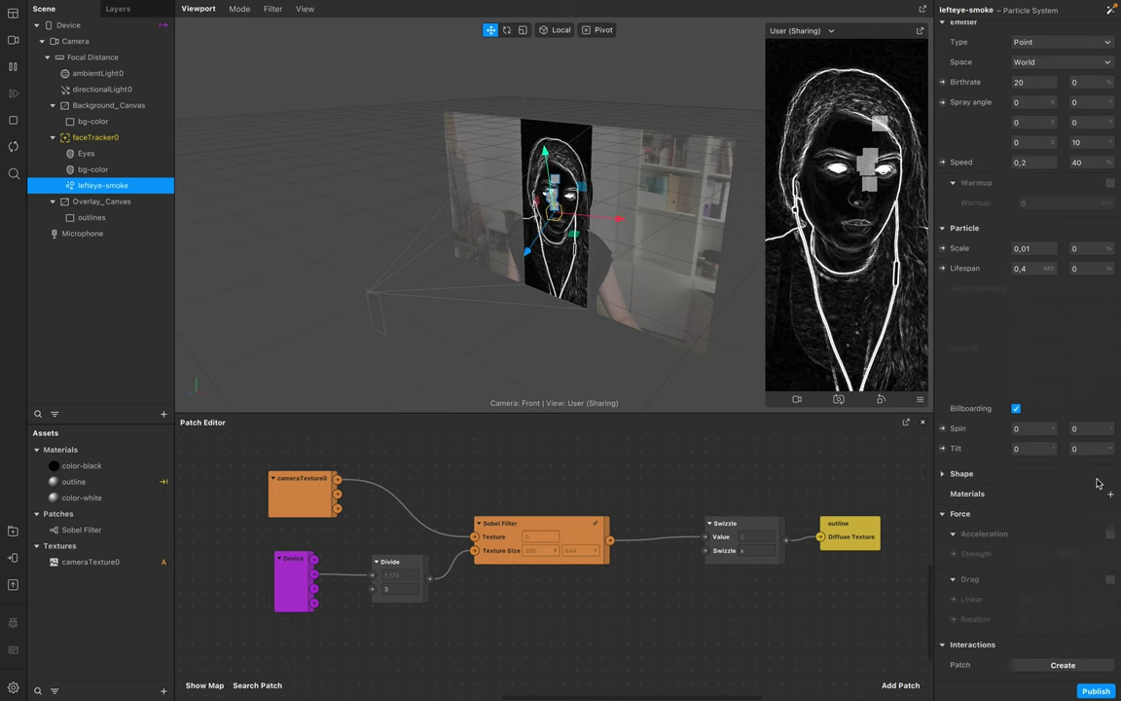
left_click(1110, 493)
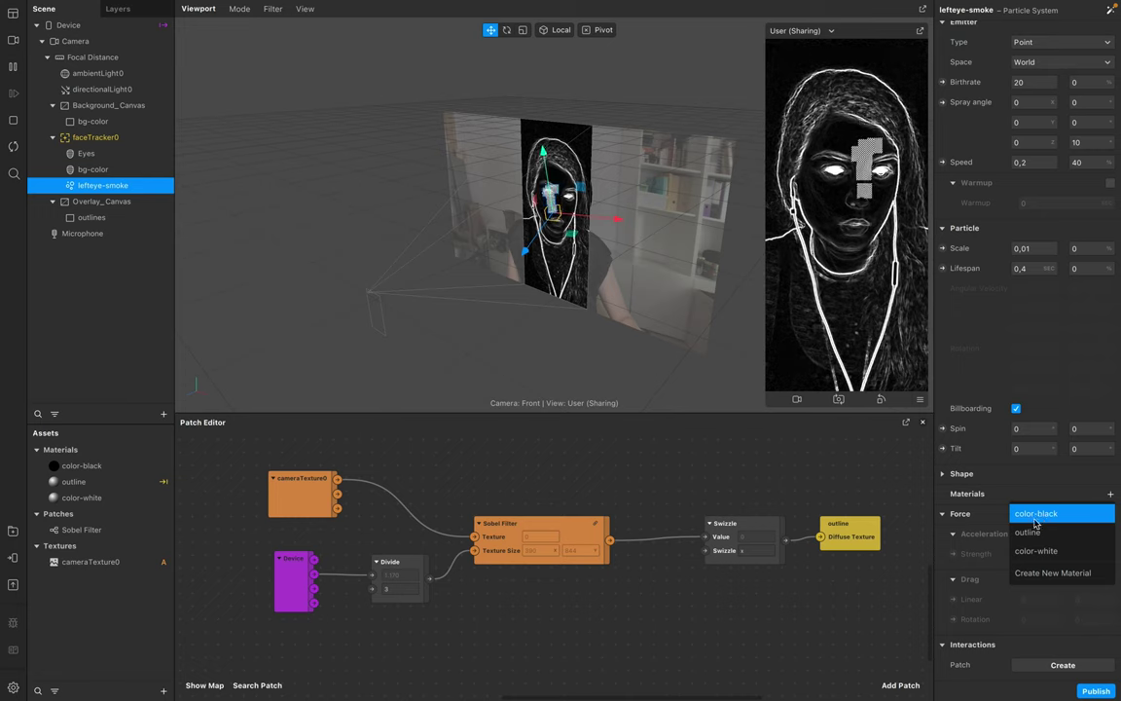
left_click(1037, 552)
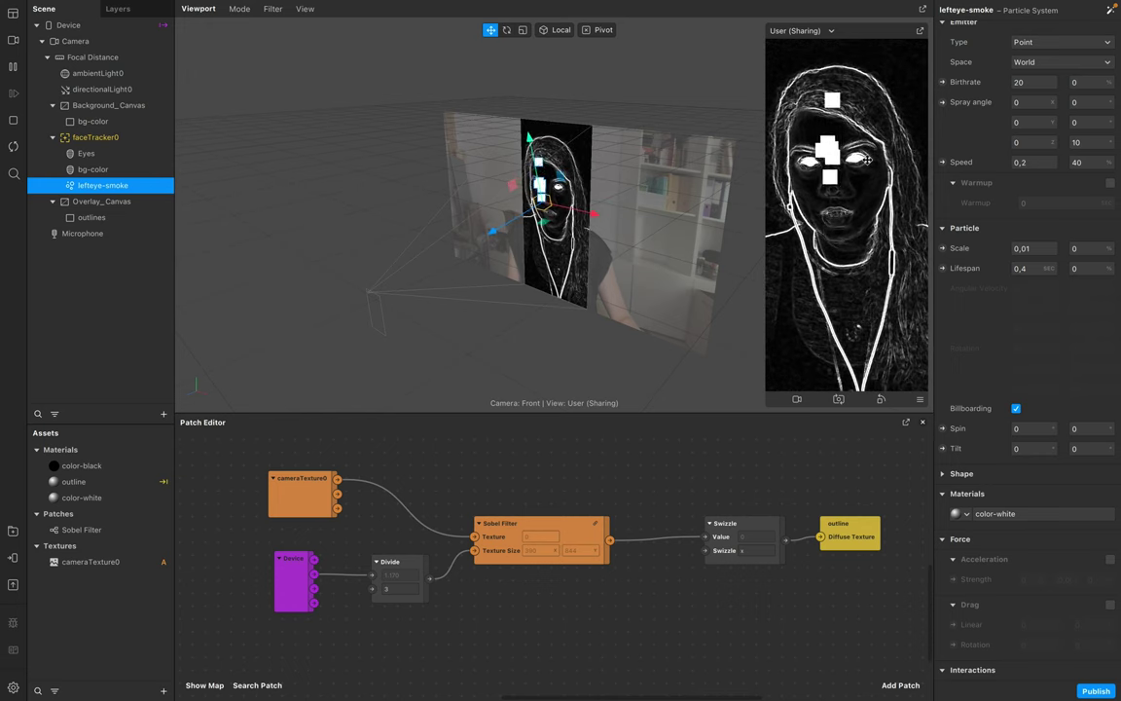
Step: Add faceTracker0 as a patch group in an empty area of the patch graph, below the Device patch
scroll(631, 582, "down", 5)
scroll(630, 581, "left", 5)
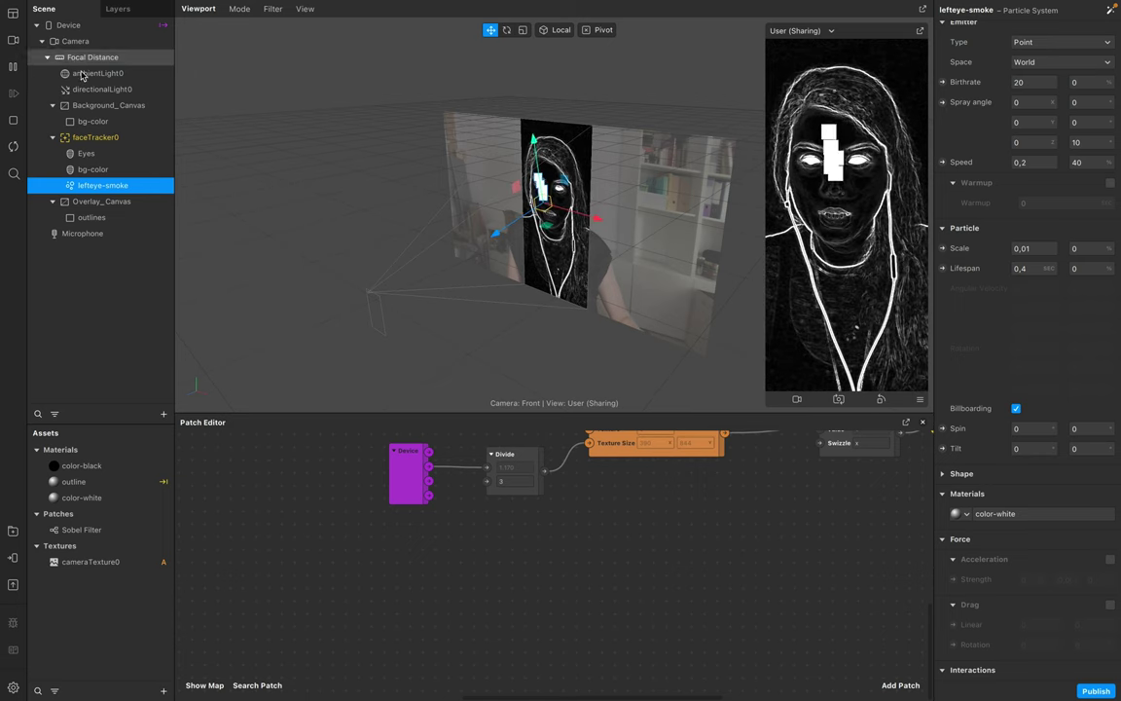
left_click_drag(95, 137, 339, 608)
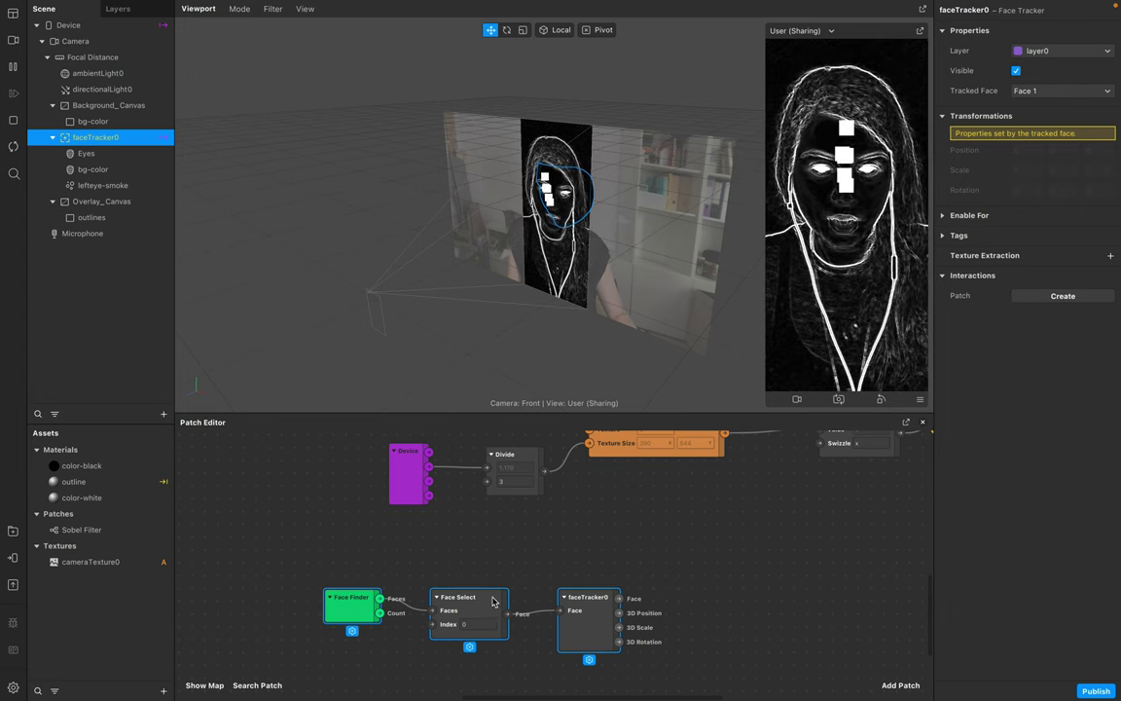
Step: Add an Eyelid patch fed by faceTracker0's Face output and place it beside the face tracker patch
left_click_drag(619, 597, 643, 516)
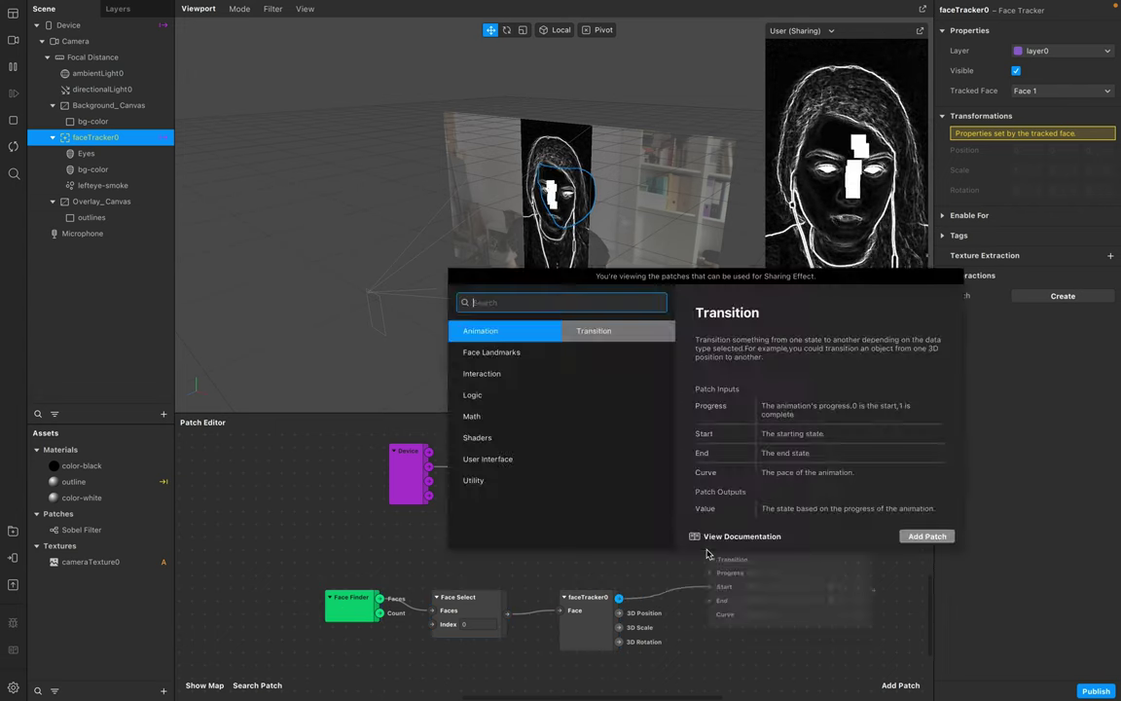
left_click(470, 576)
left_click_drag(471, 576, 490, 562)
type("eye")
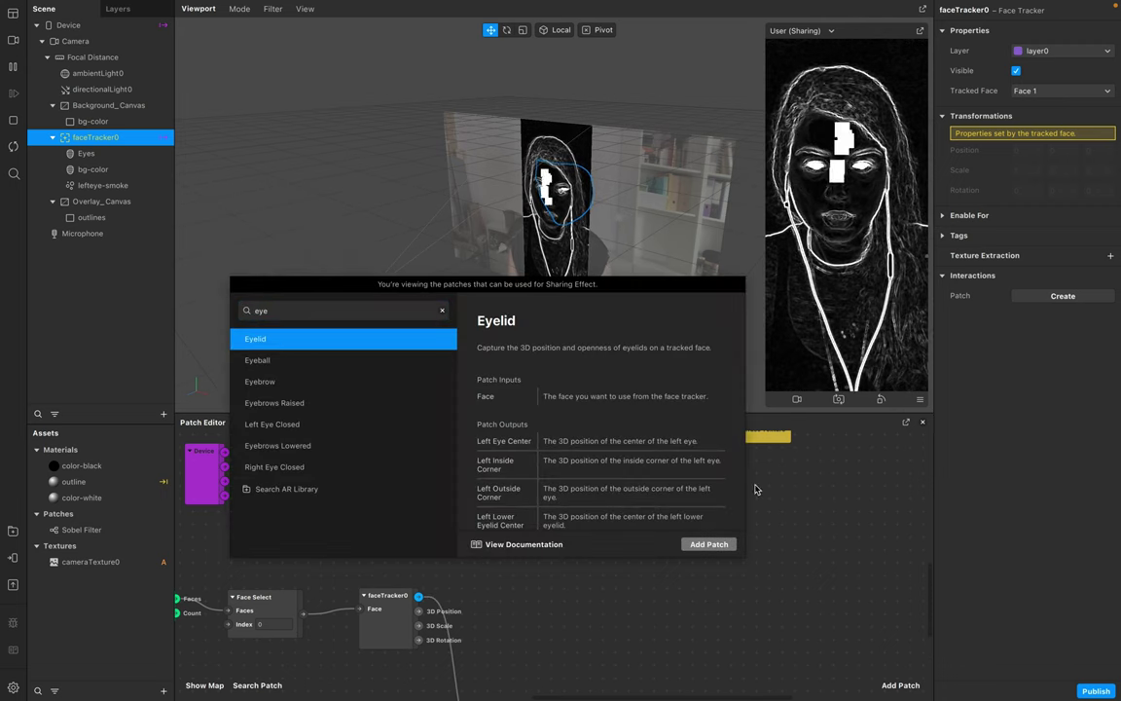
left_click(708, 544)
scroll(723, 544, "down", 4)
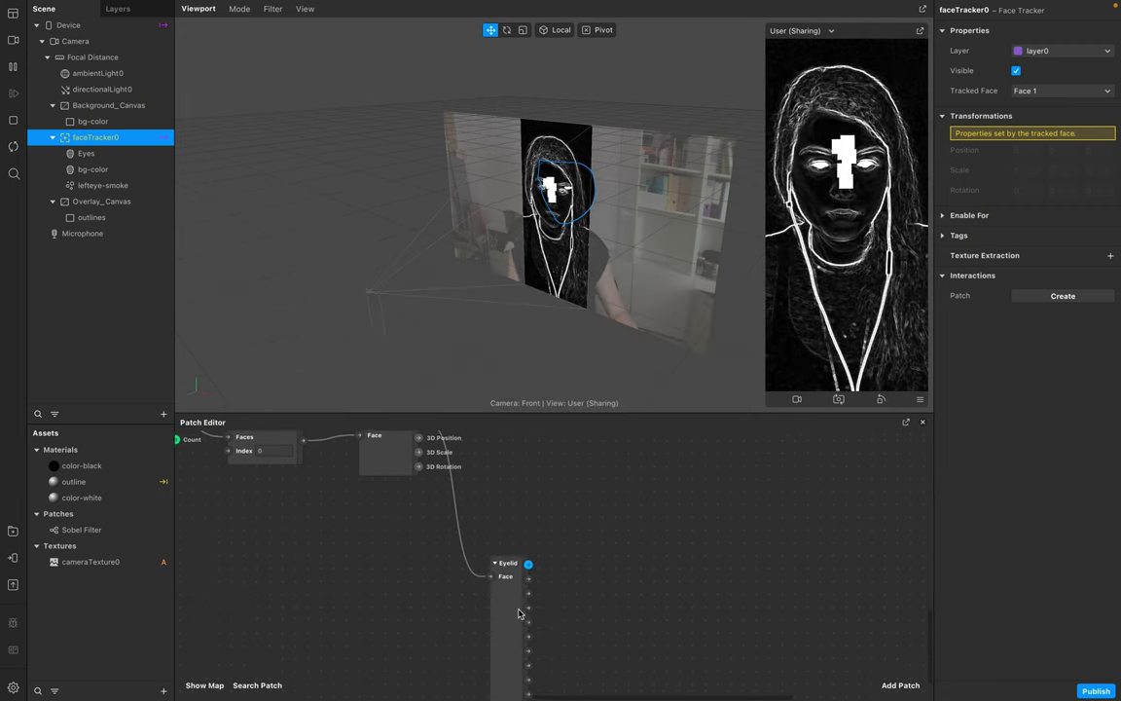
left_click_drag(513, 601, 533, 467)
scroll(532, 468, "up", 4)
left_click_drag(523, 558, 503, 532)
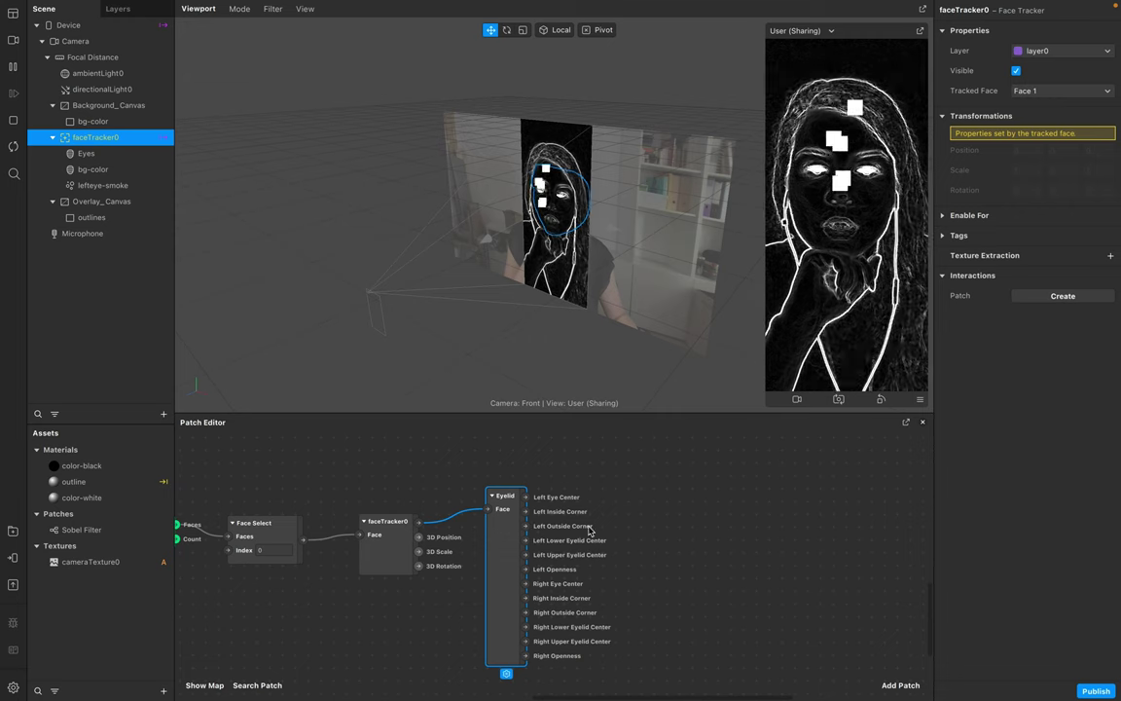
left_click(607, 468)
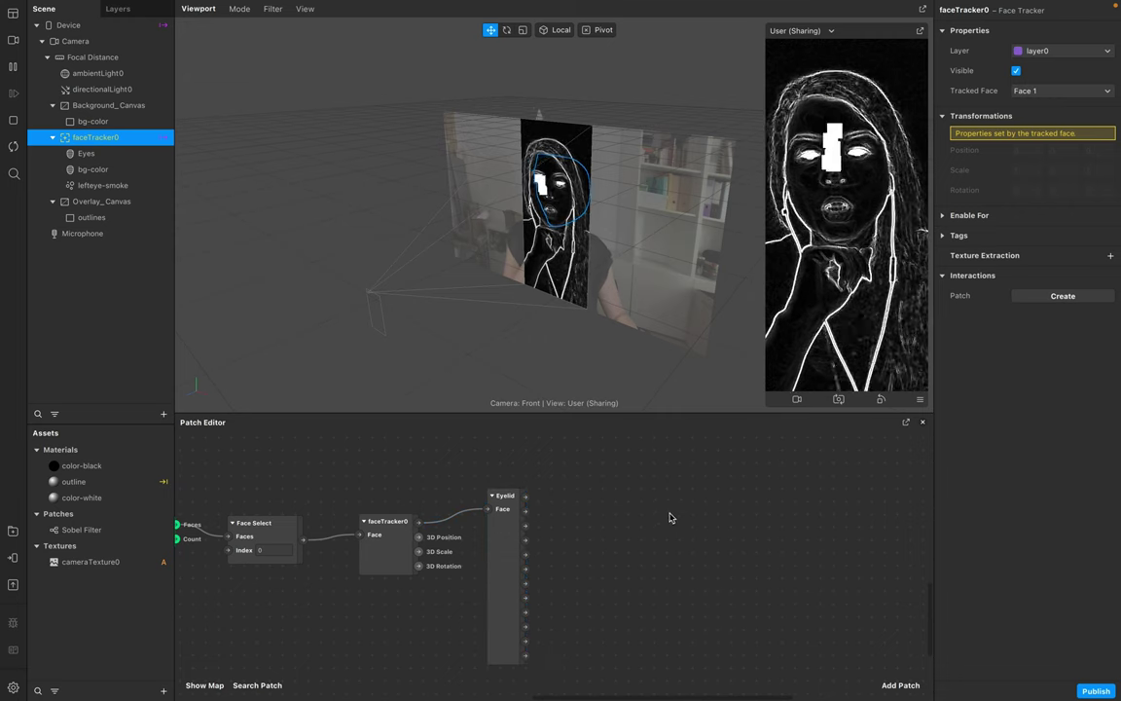
Step: Create a 3D Position patch for lefteye-smoke and connect the Eyelid patch's Left Outside Corner output to it
left_click(107, 186)
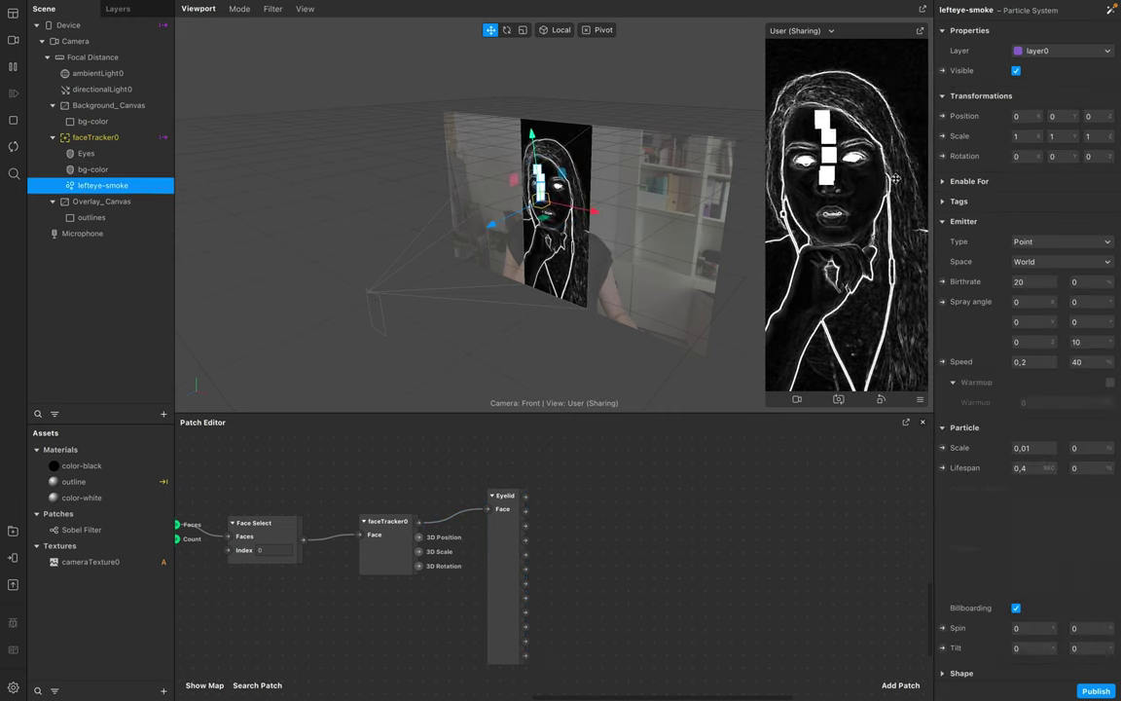
left_click(943, 116)
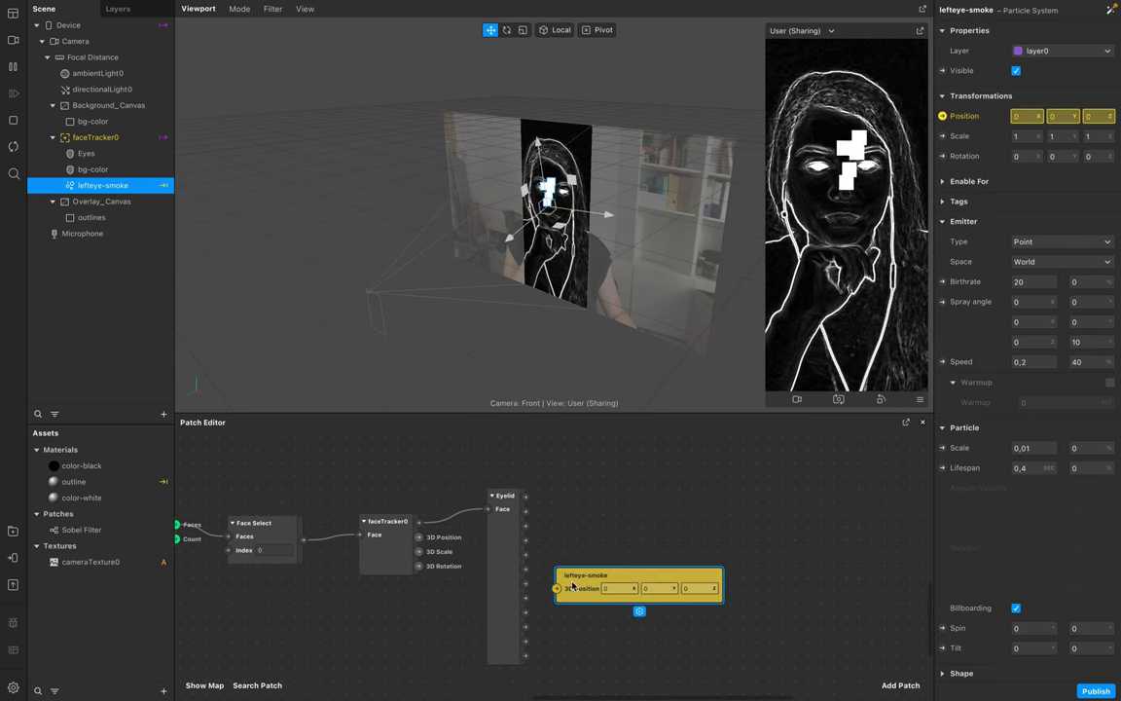
left_click_drag(572, 586, 641, 508)
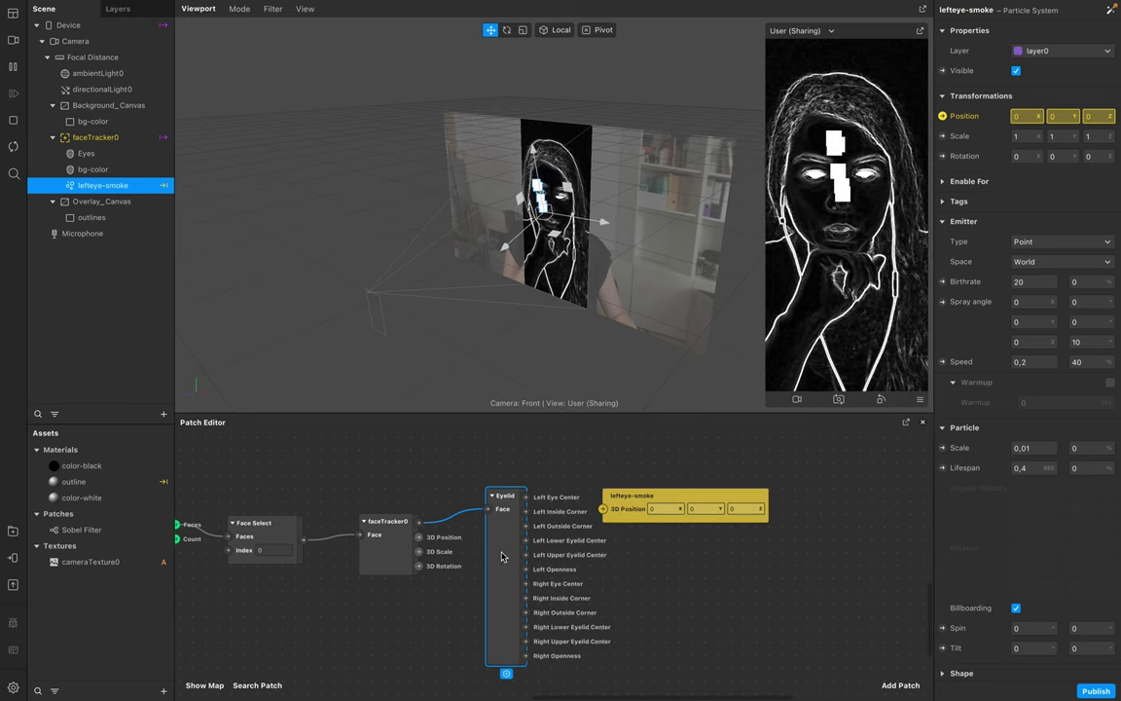
left_click_drag(526, 526, 605, 512)
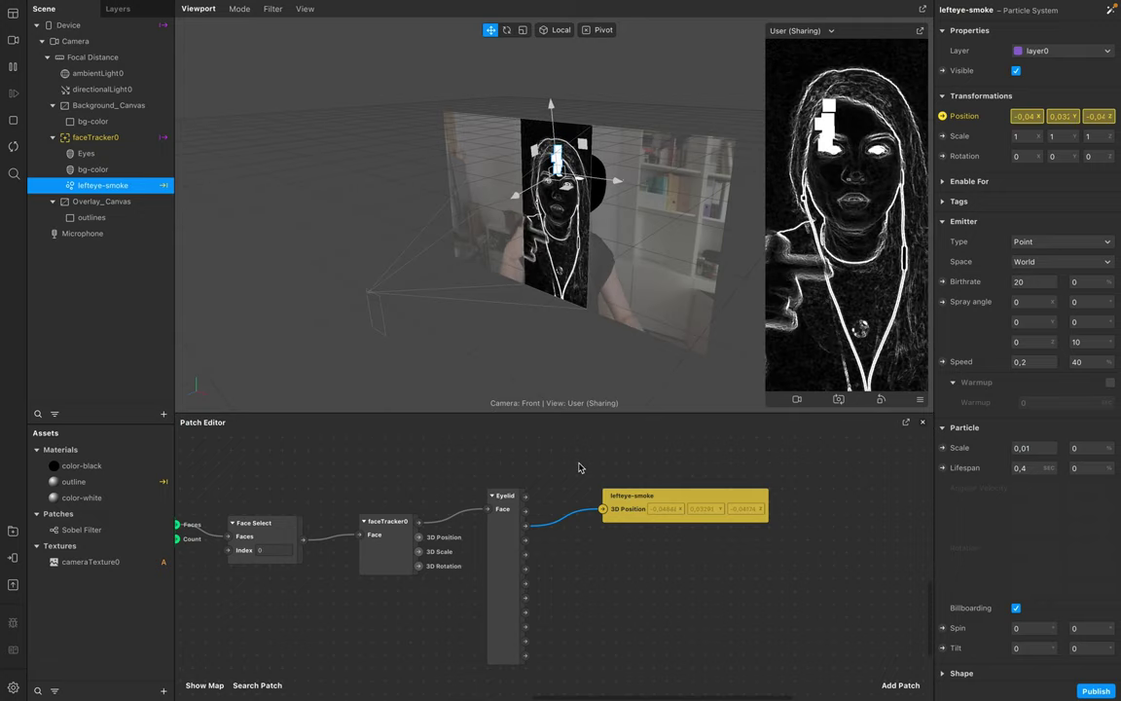
left_click(104, 312)
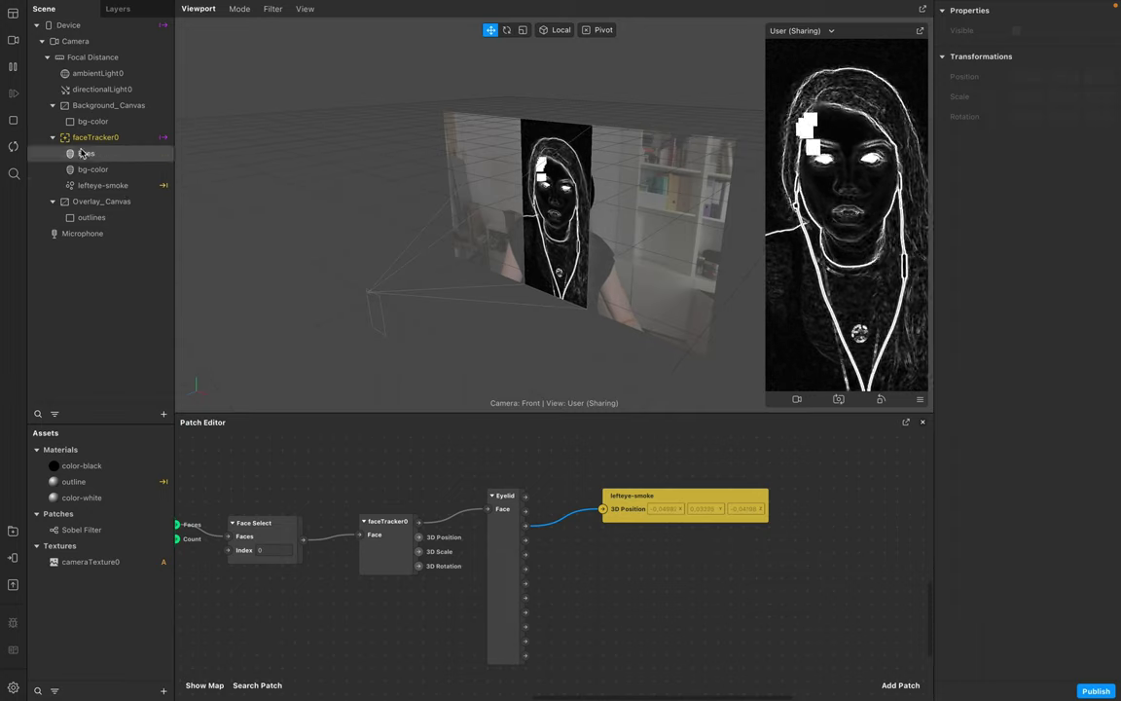
Step: Change the lefteye-smoke emitter type to Ring and set its second radius value to 0,005
left_click(98, 186)
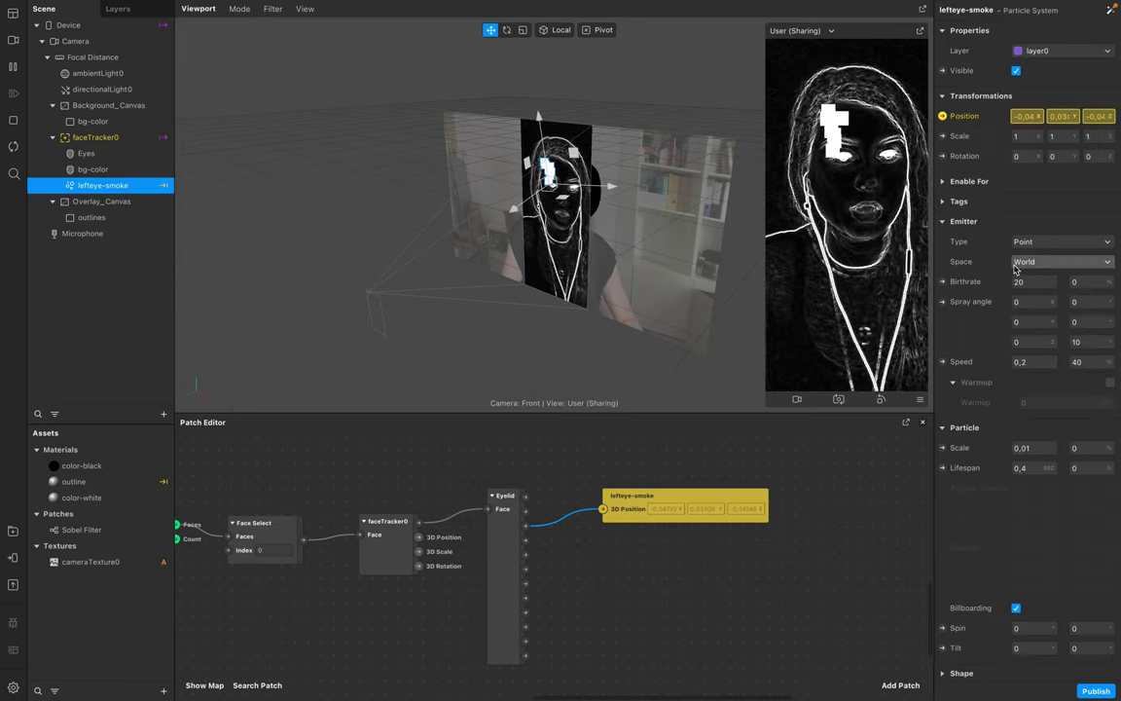
left_click(1061, 242)
left_click(1032, 257)
left_click(1091, 261)
type("0,1")
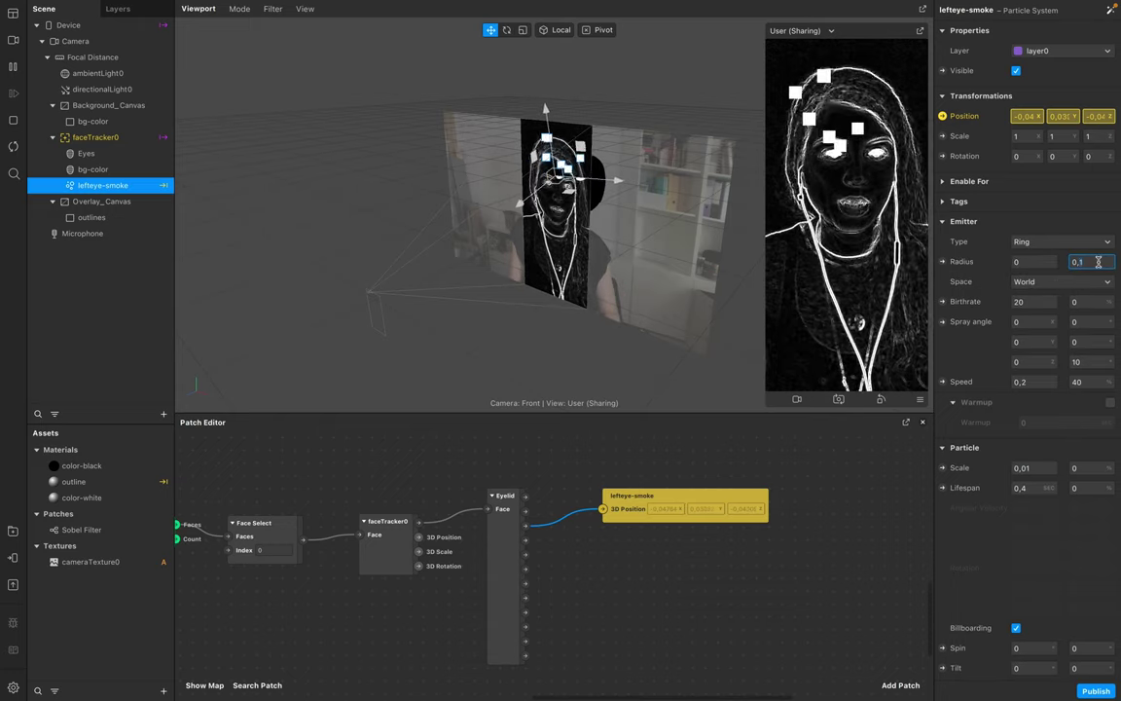
type("5")
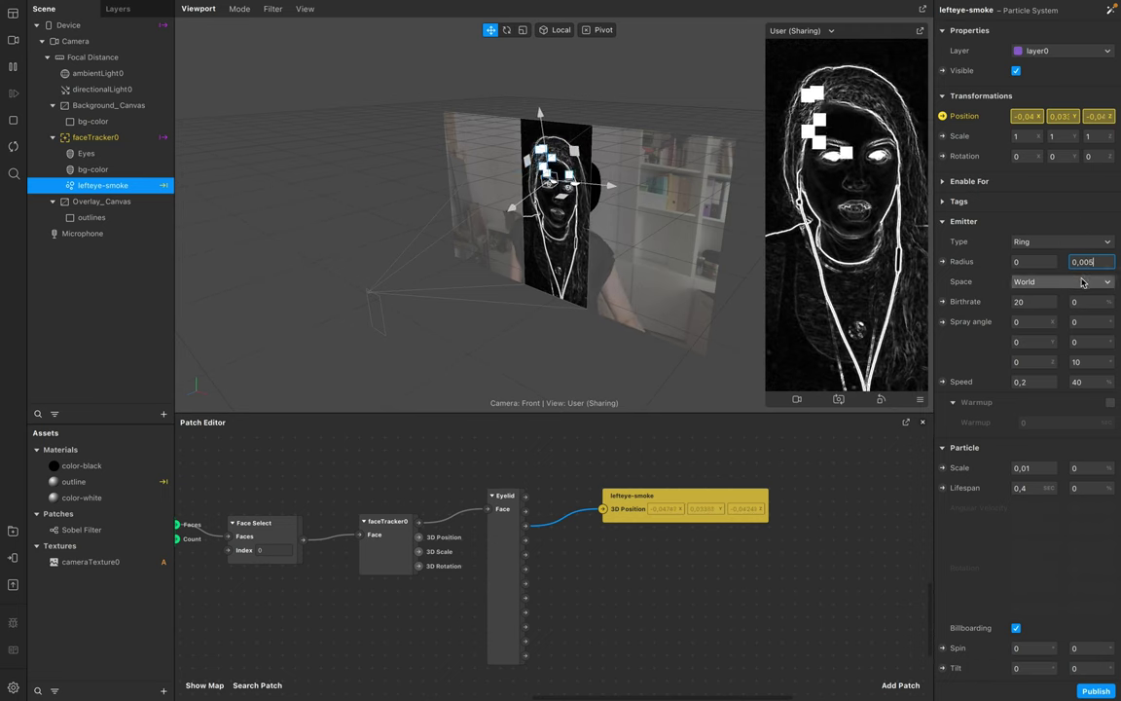
left_click(1022, 262)
Step: Set the lefteye-smoke emitter's birthrate to 1000 and its speed to 0,01
left_click(1036, 302)
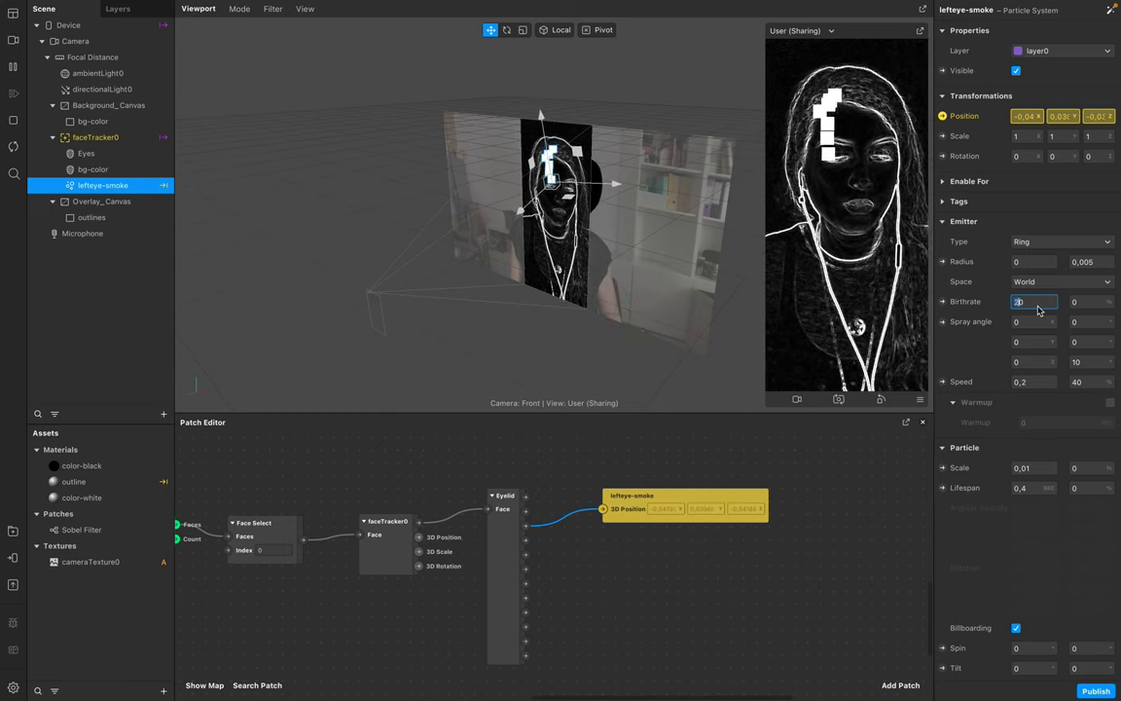
type("1000")
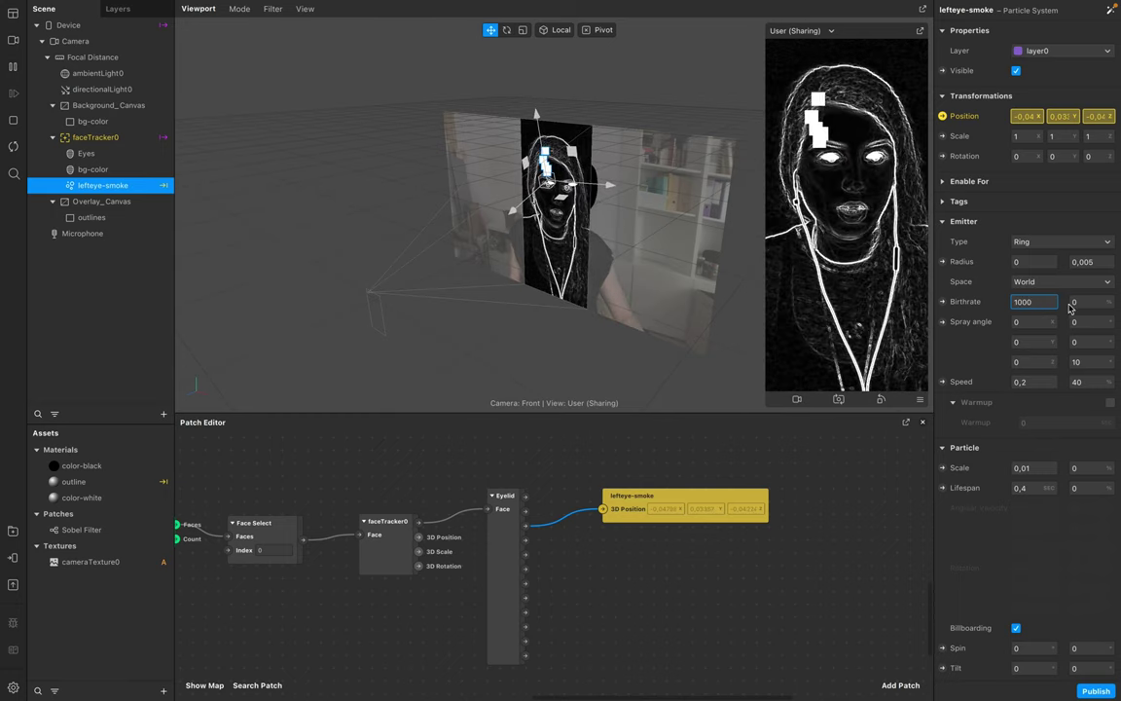
key("Tab")
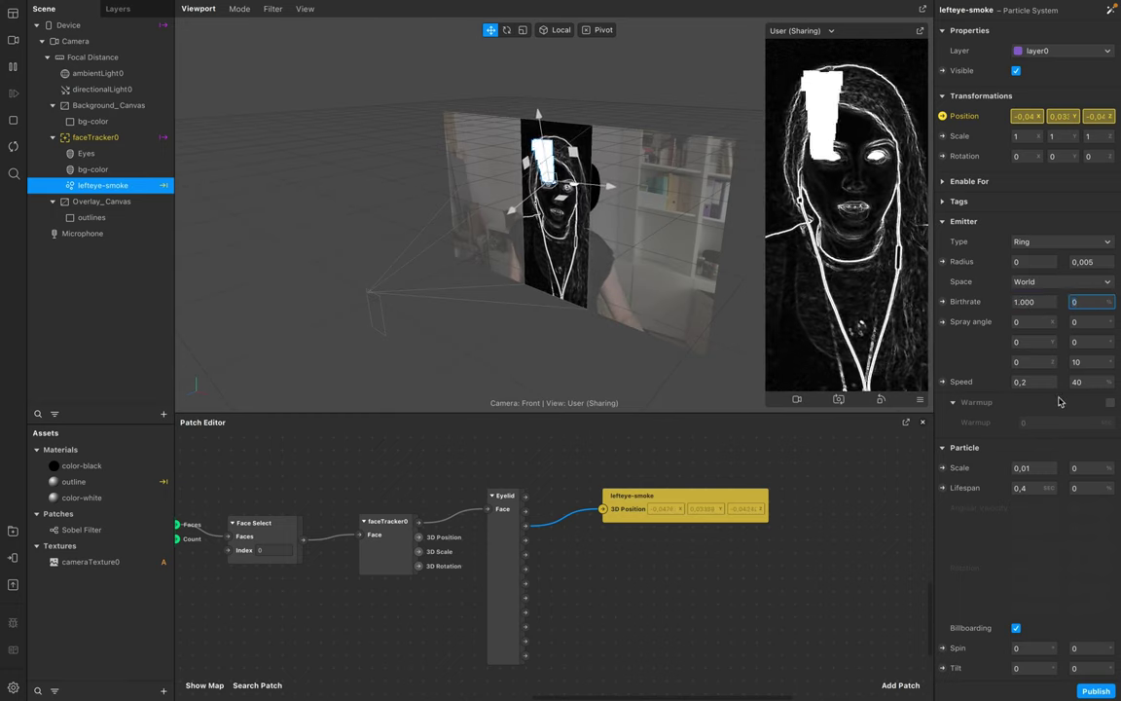
scroll(1066, 394, "down", 1)
scroll(1066, 394, "down", 3)
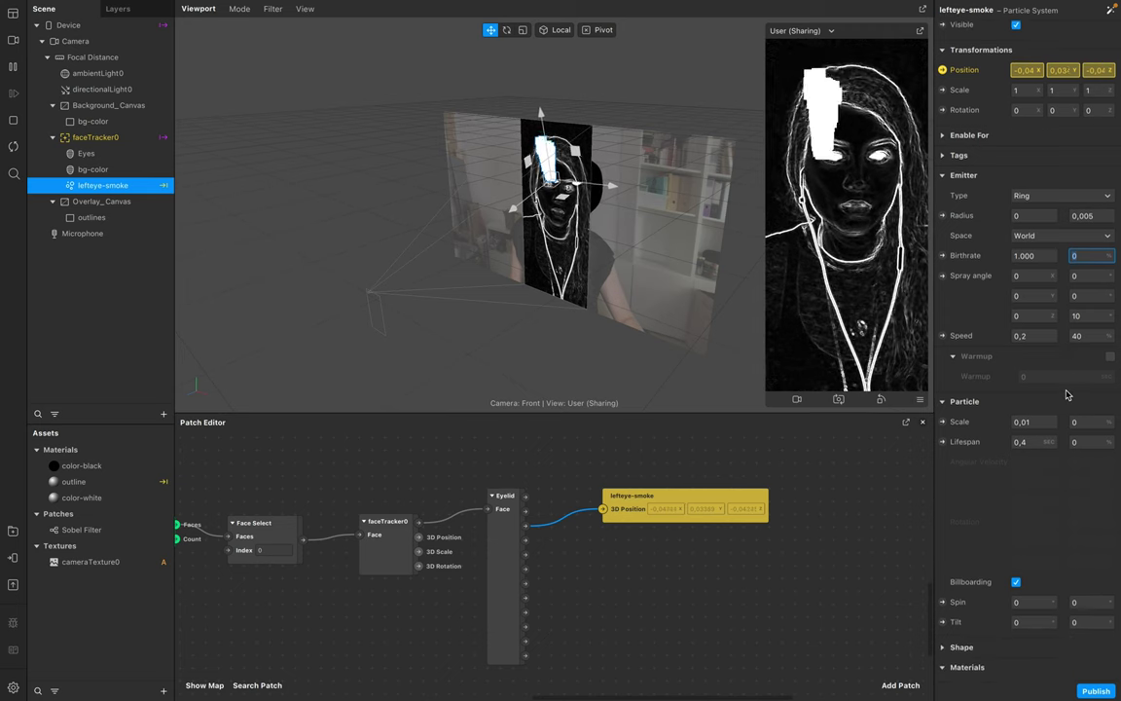
left_click(1036, 328)
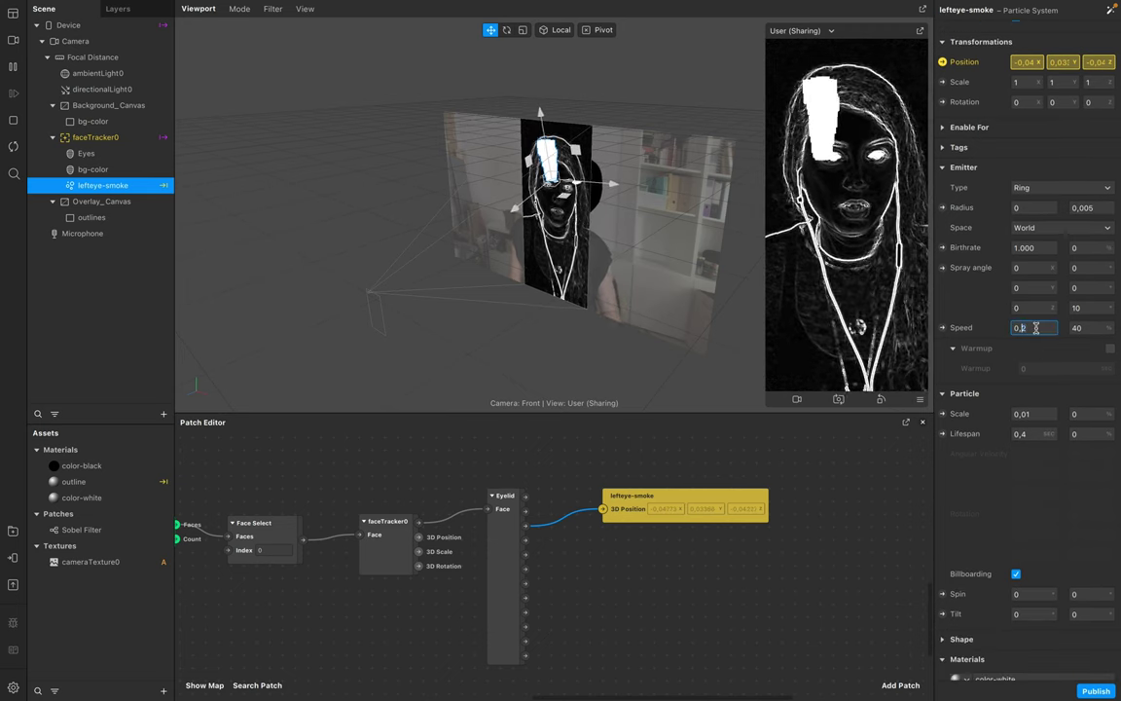
type("1")
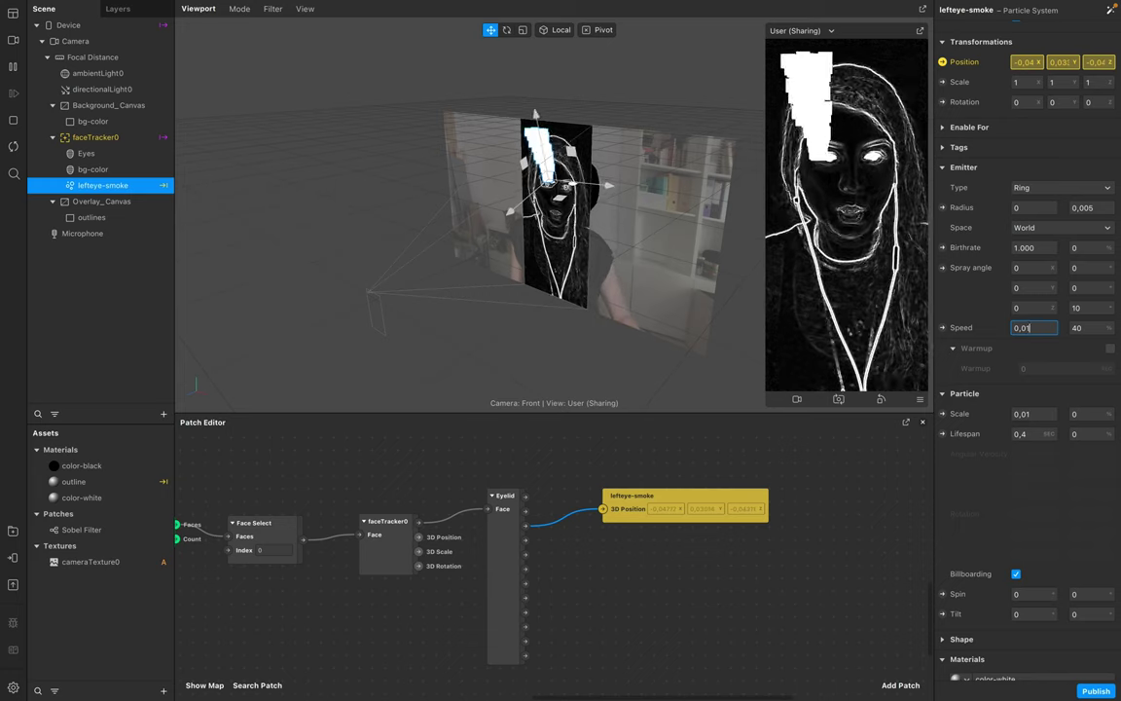
left_click(1090, 328)
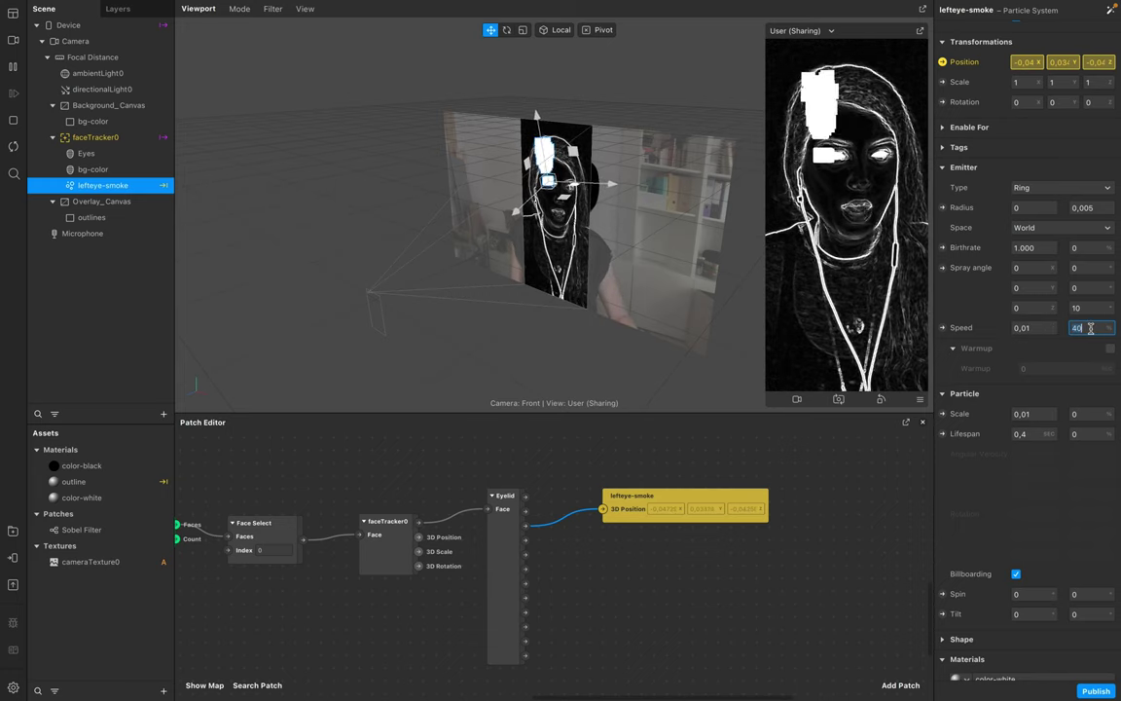
Step: Set the emitter's birthrate variation to 50% and enable Warmup with a value of 0,01 seconds
left_click(1089, 249)
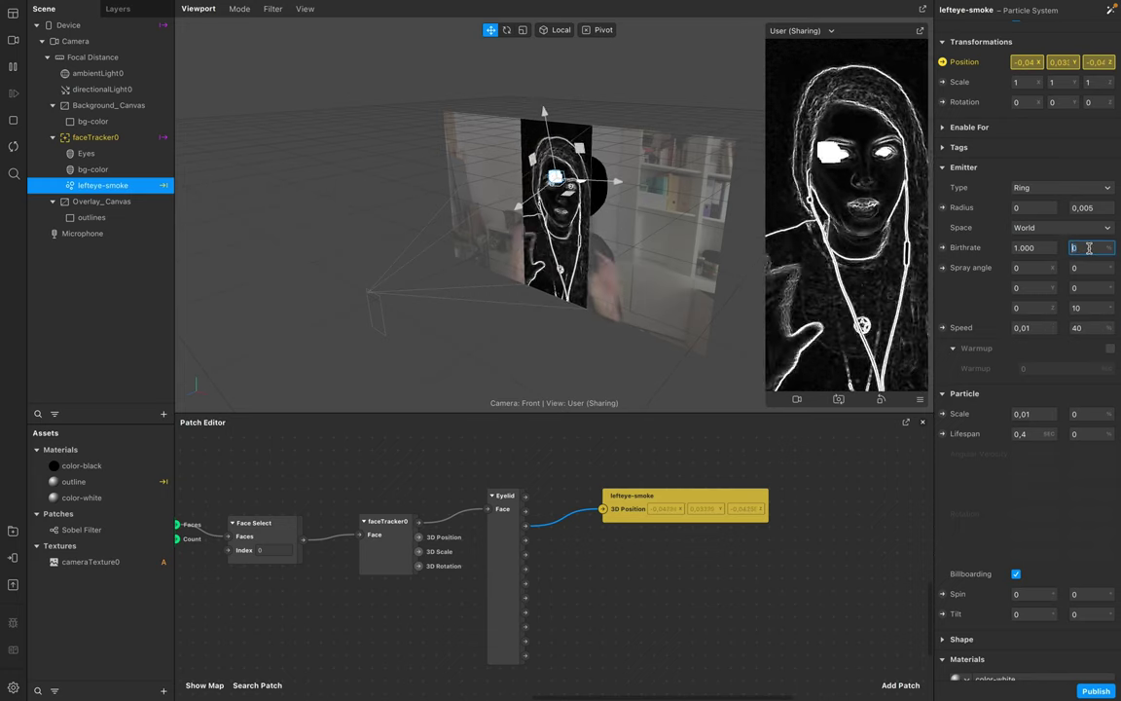
type("0")
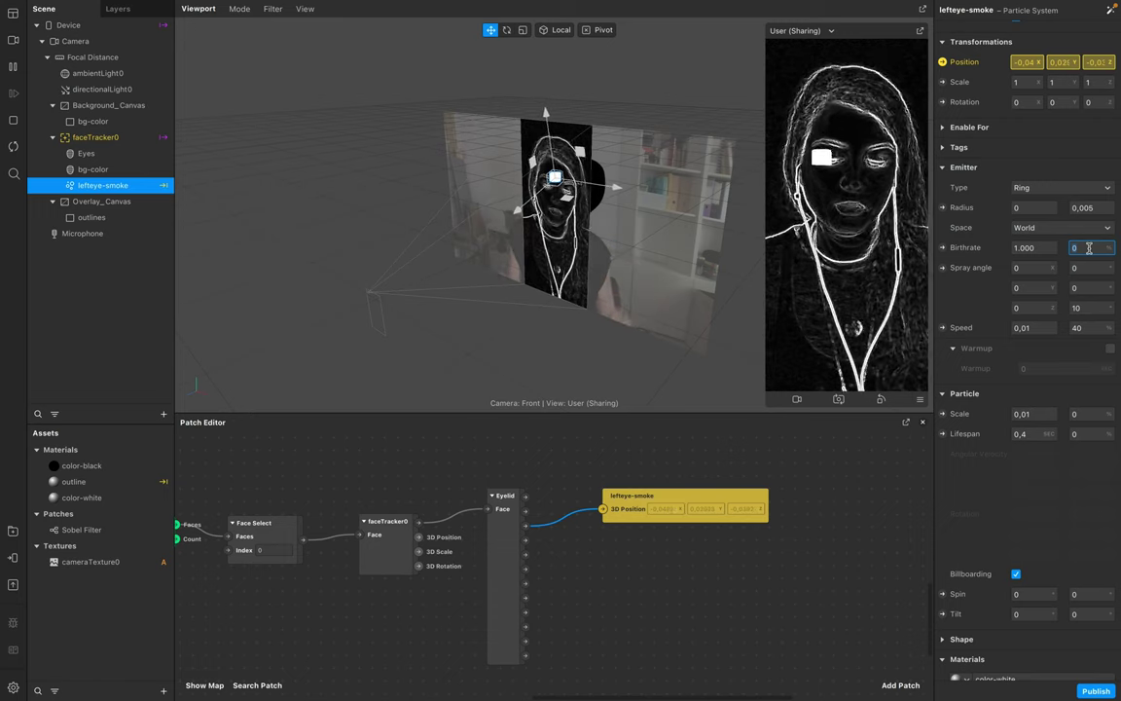
left_click(1092, 287)
scroll(1085, 331, "down", 5)
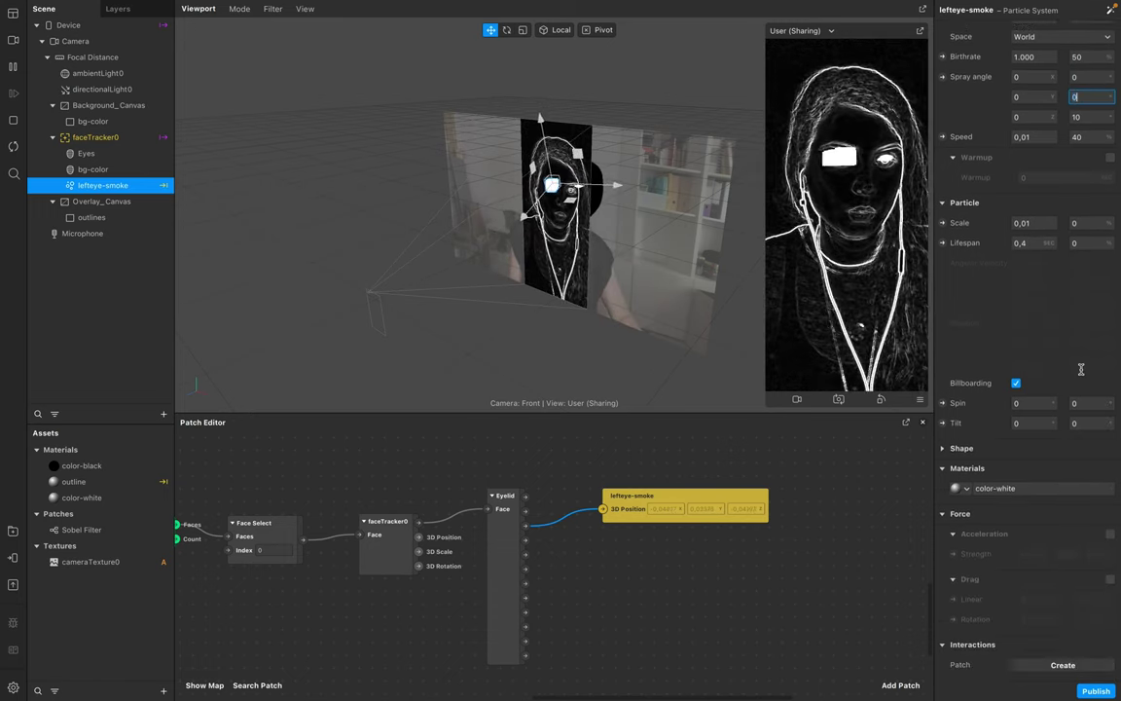
scroll(1081, 370, "up", 3)
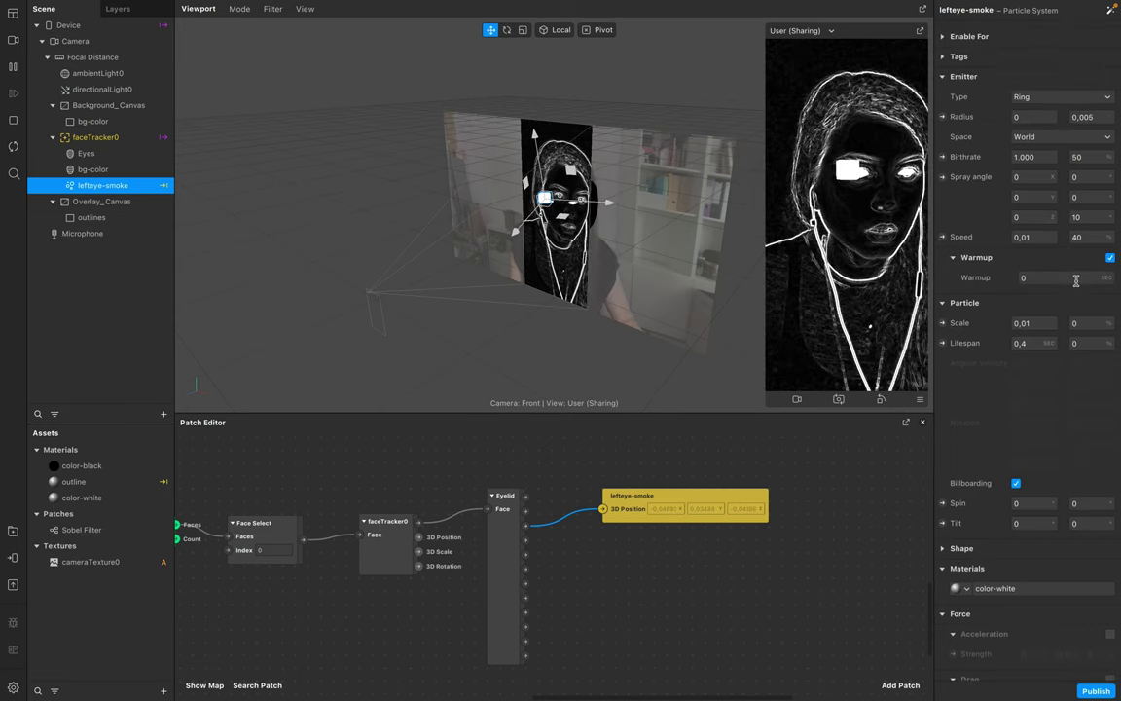
left_click(1077, 281)
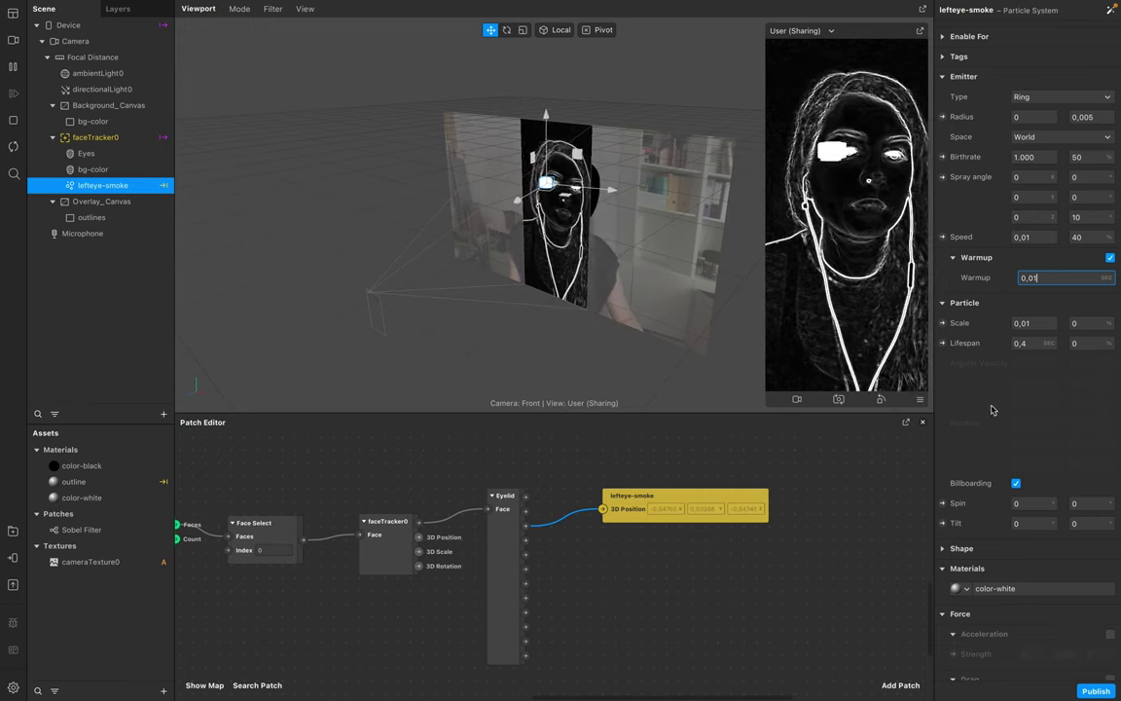
Step: Set the particle scale to 0,005 and the lifespan to 15 seconds, each with 50% variation
left_click(1025, 322)
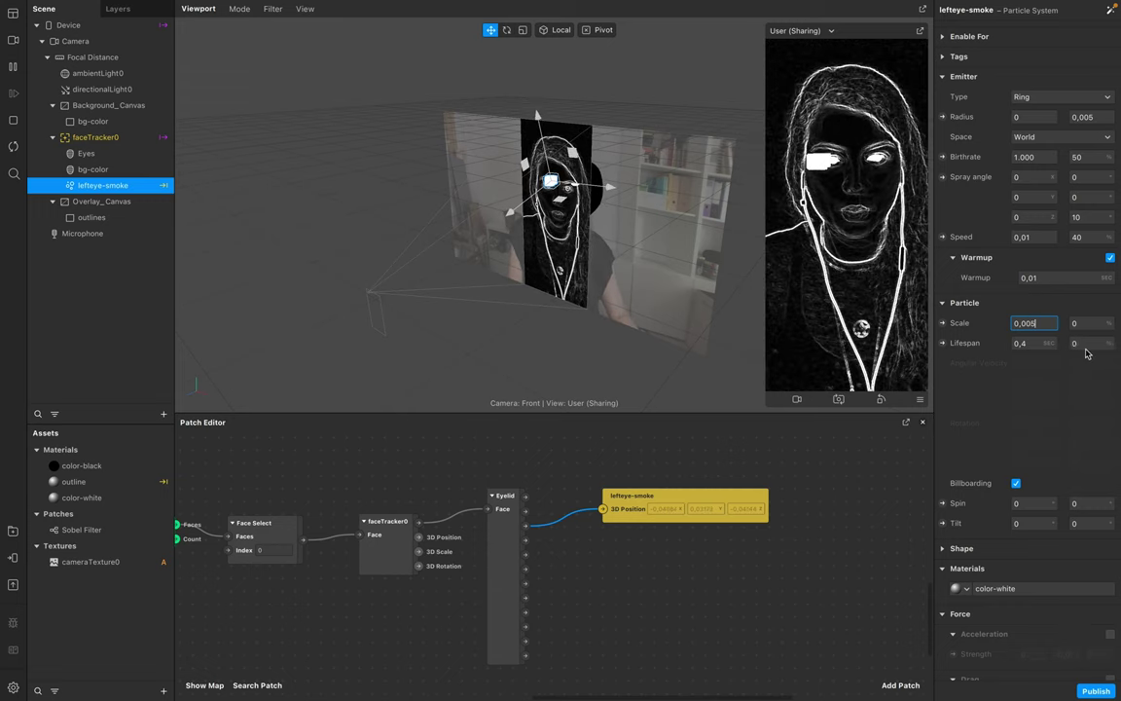
left_click(1032, 344)
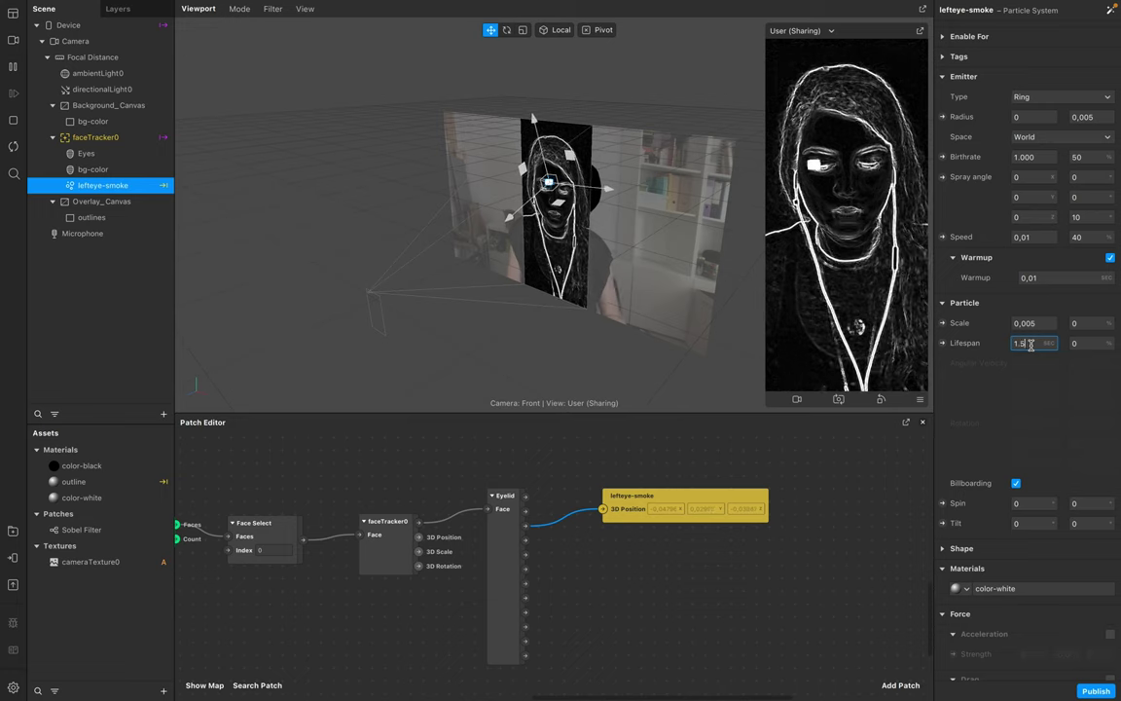
left_click(1093, 322)
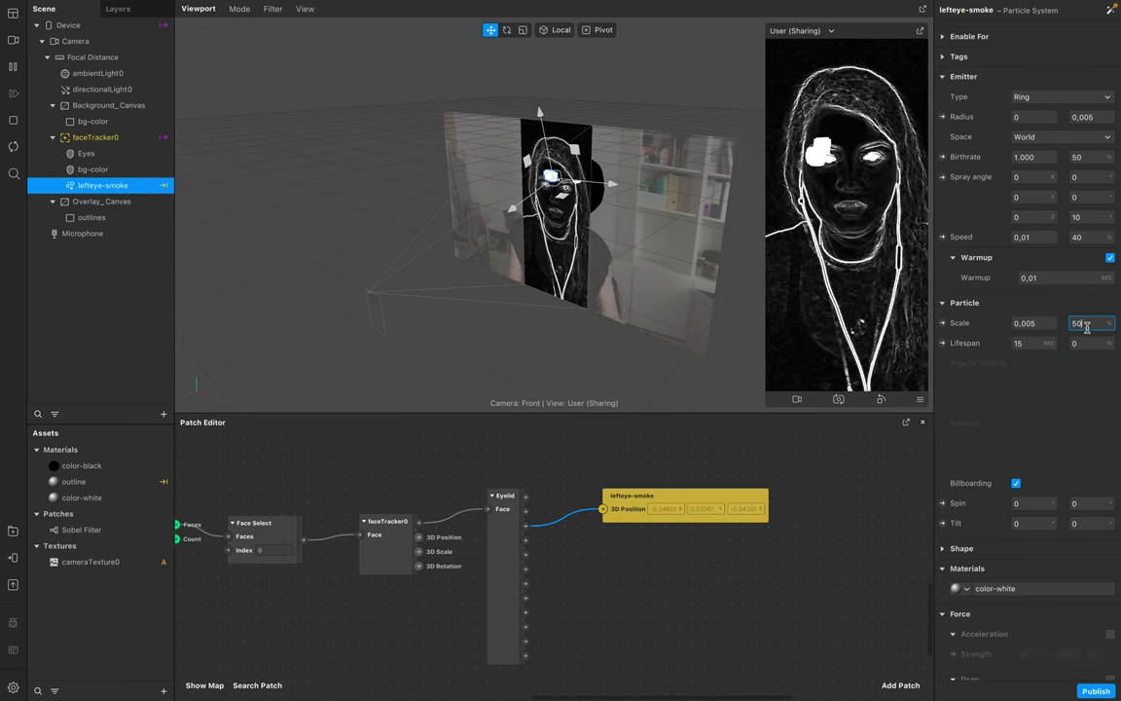
type("50")
left_click(1084, 343)
key("BackSpace")
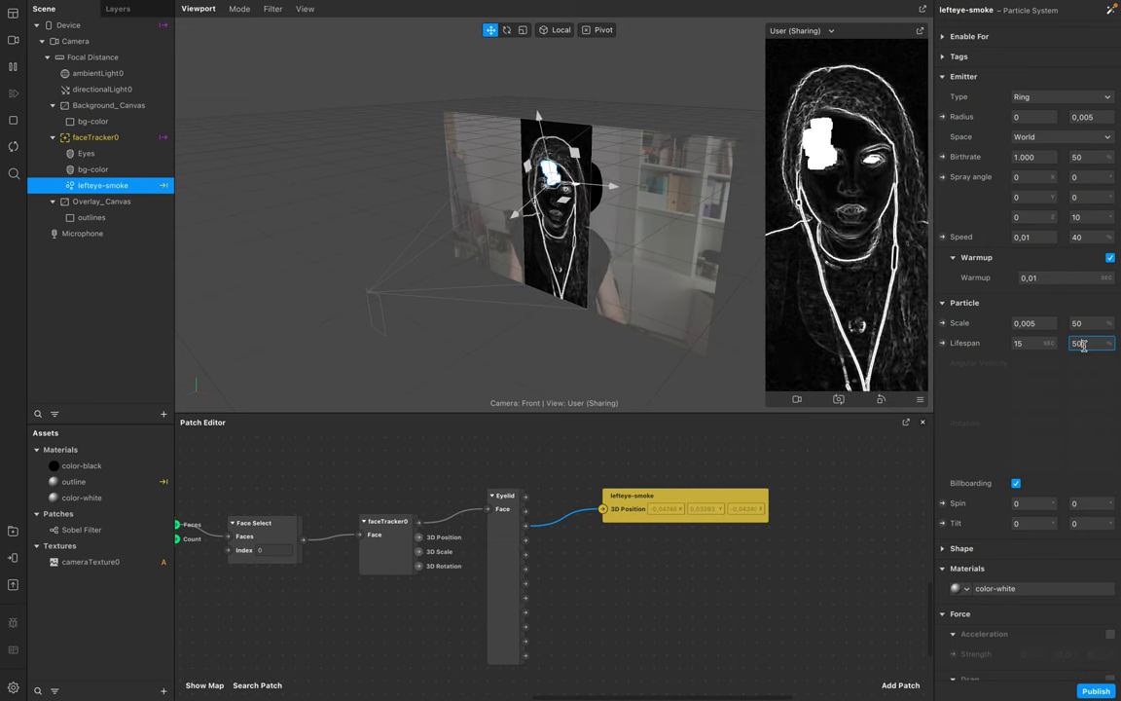
type("50")
scroll(1071, 408, "down", 2)
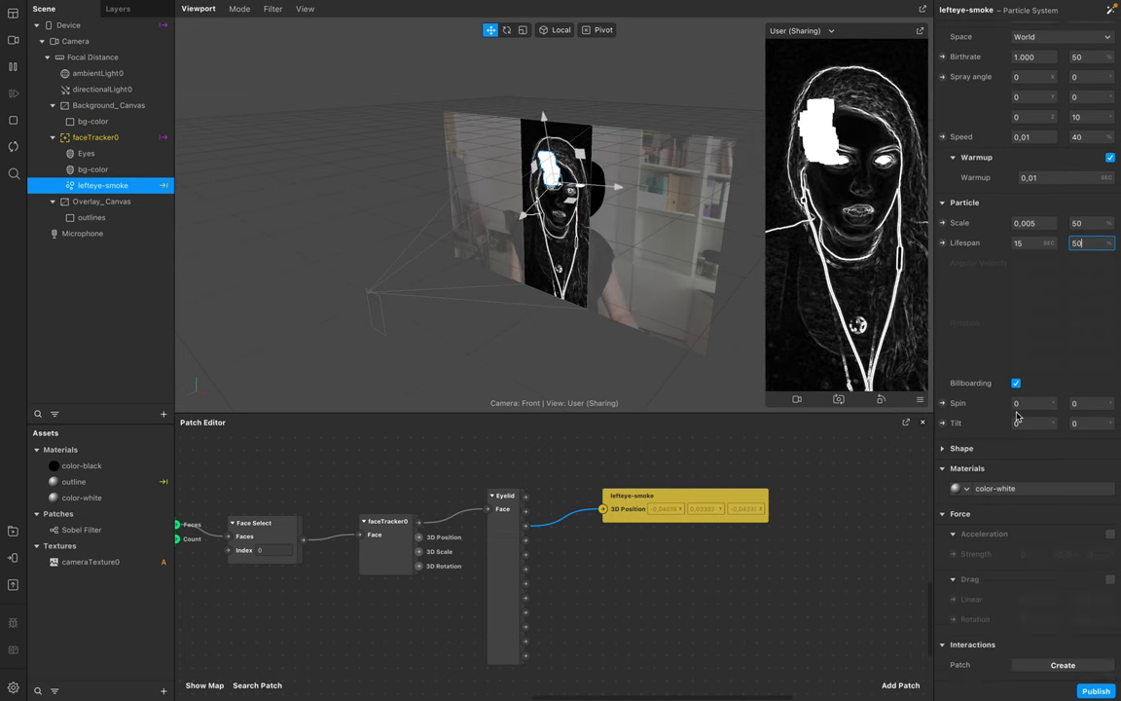
Step: Set the particle shape of the lefteye-smoke emitter to Sphere
left_click(943, 449)
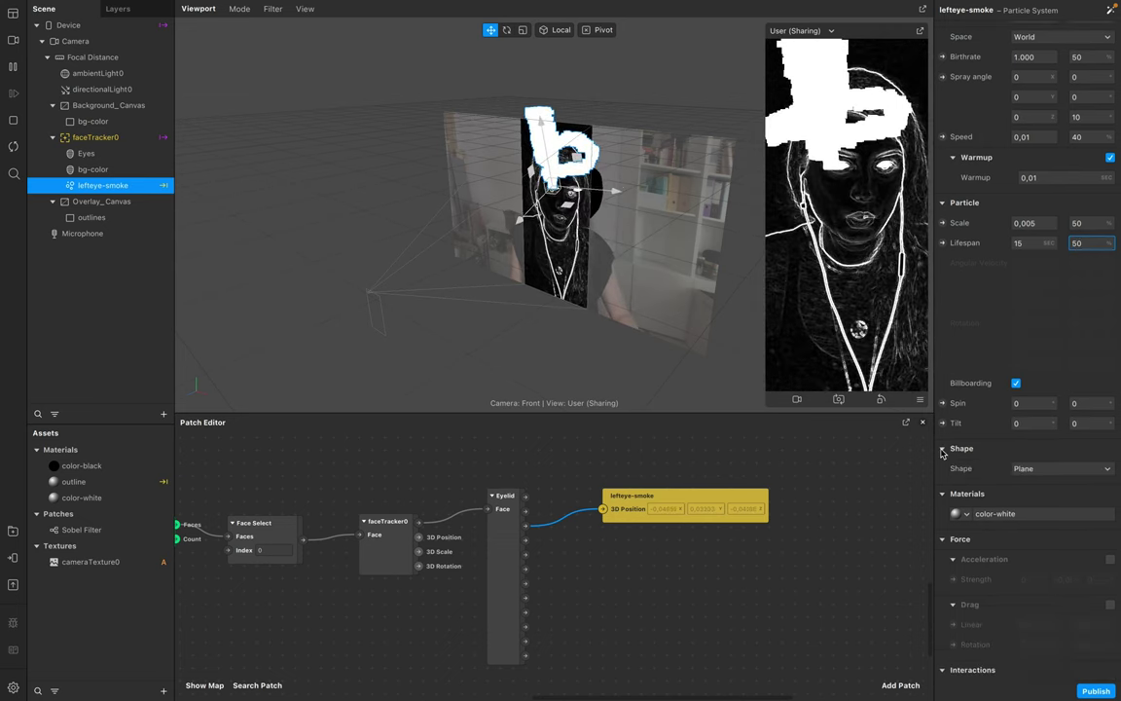
left_click(1061, 468)
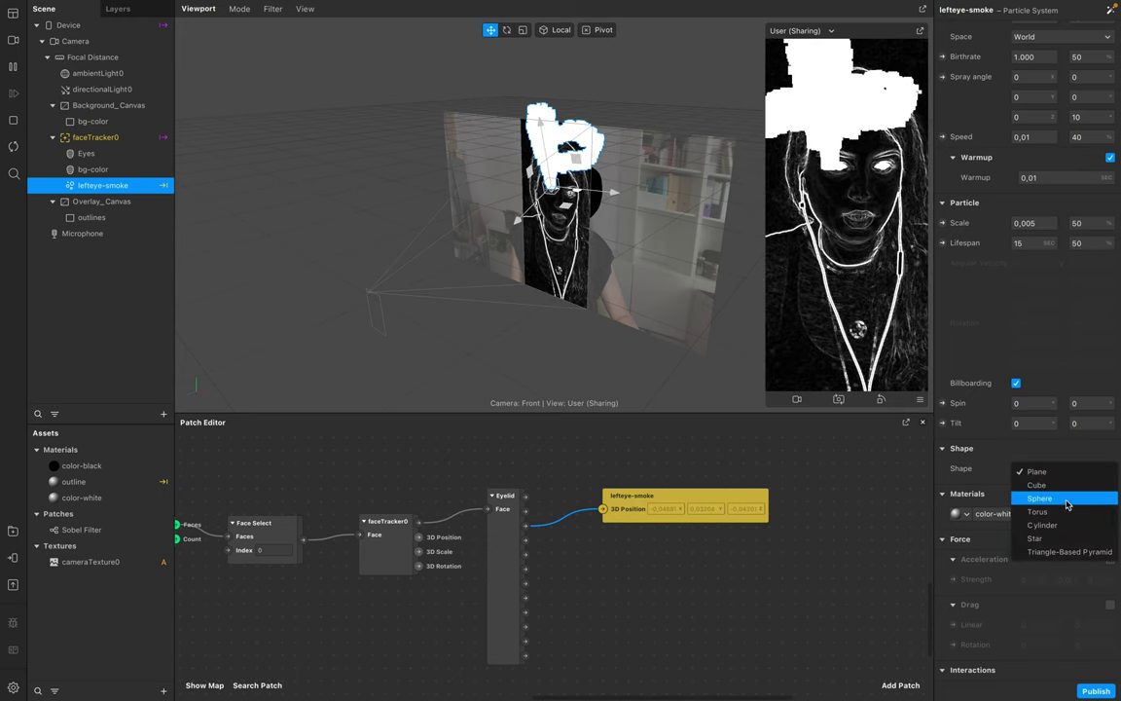
left_click(1067, 500)
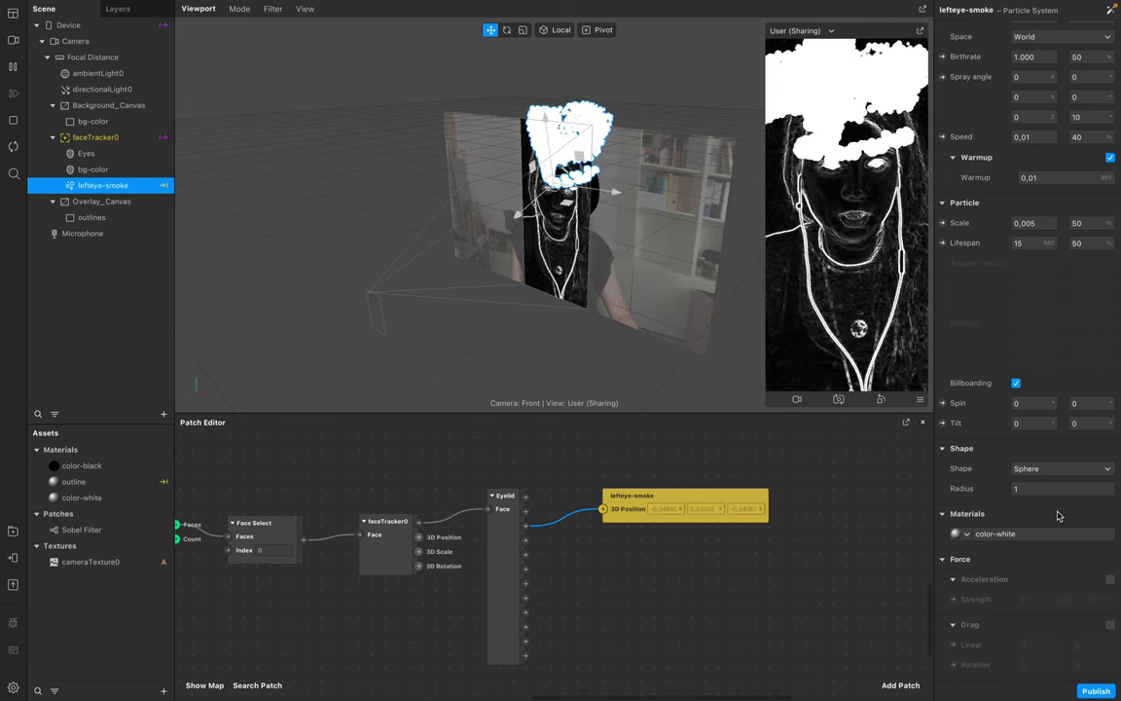
Step: Enable the Acceleration force on the lefteye-smoke particles and set its Y strength to 0,01
scroll(1090, 525, "down", 1)
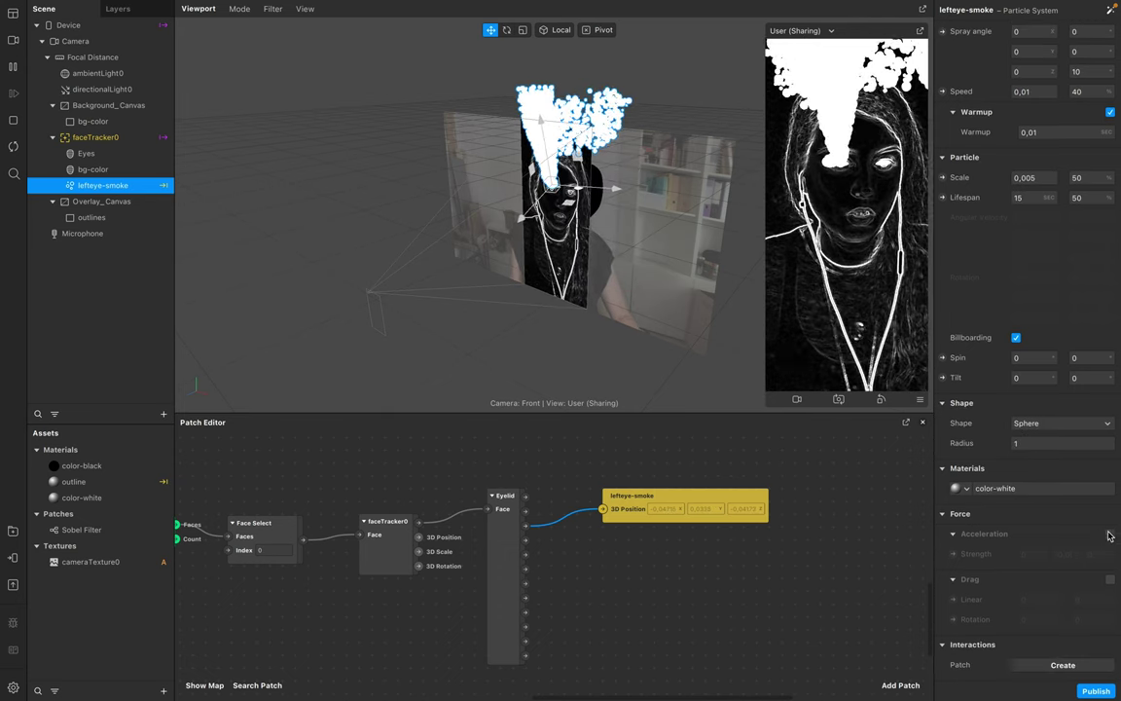
left_click(1111, 534)
left_click(1064, 554)
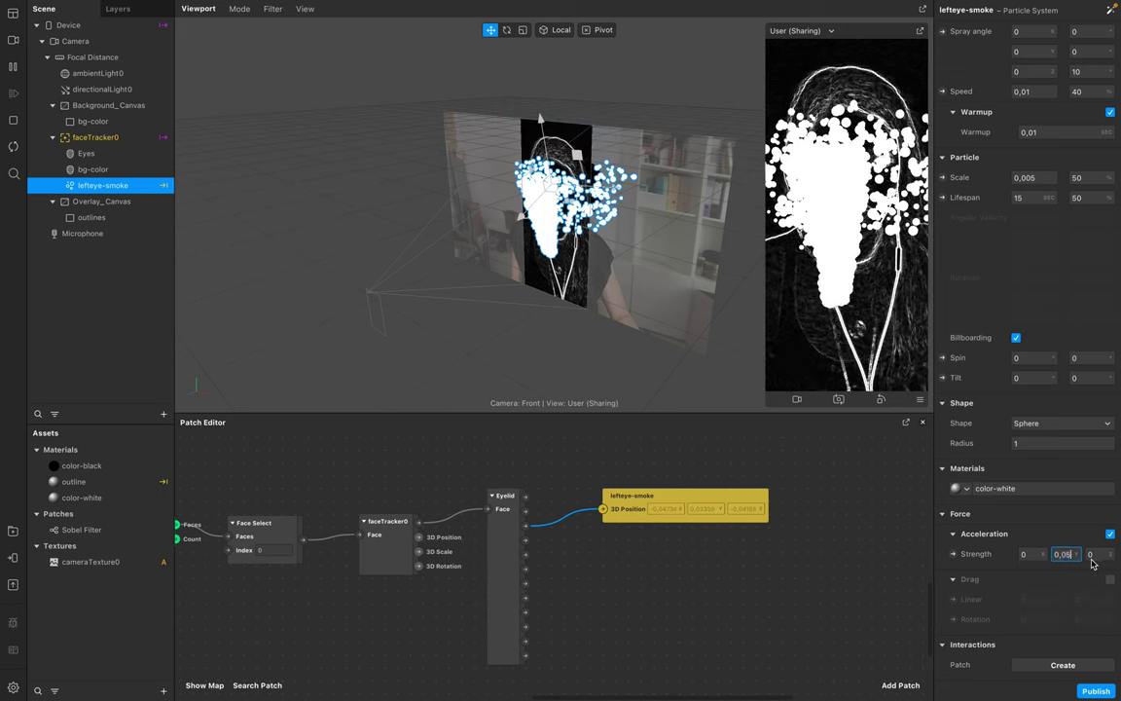
key("BackSpace")
type("1")
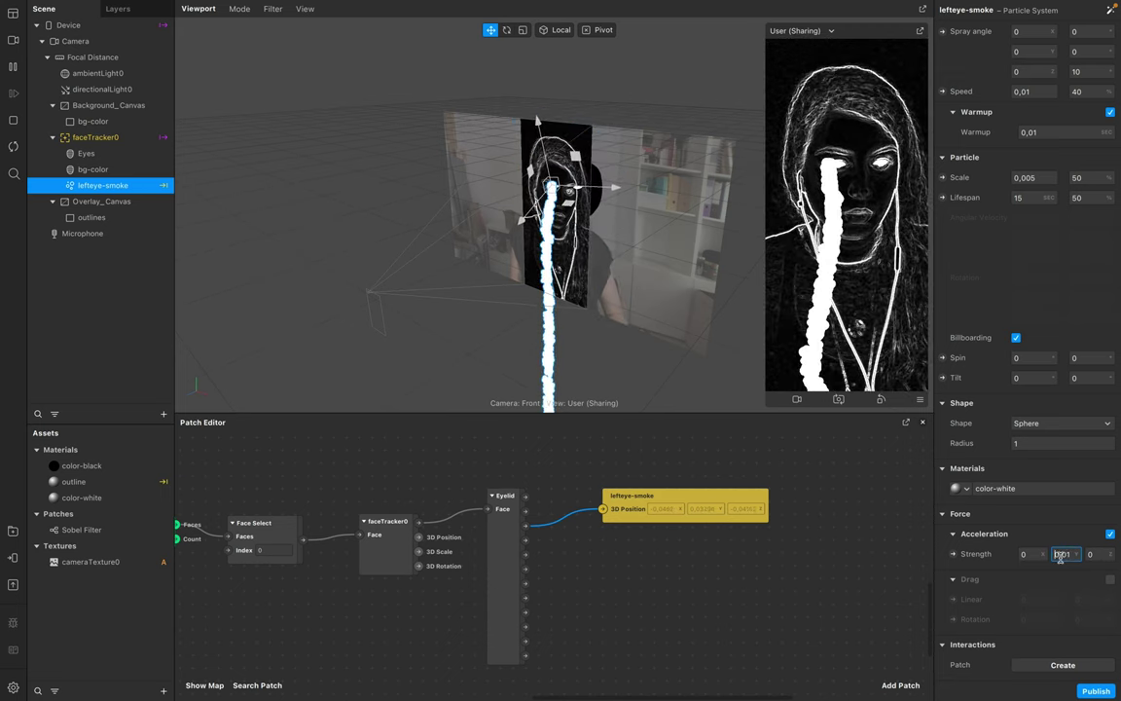
Step: Set the X strength of the lefteye-smoke acceleration to 0,05
left_click(1026, 554)
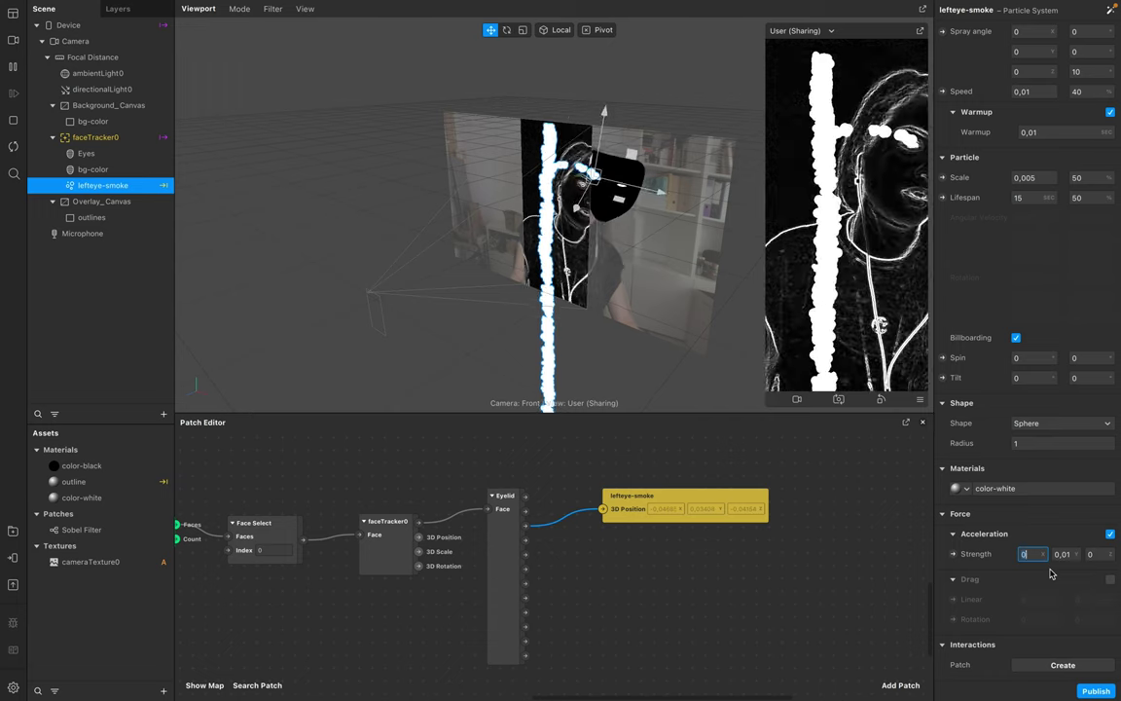
left_click(920, 539)
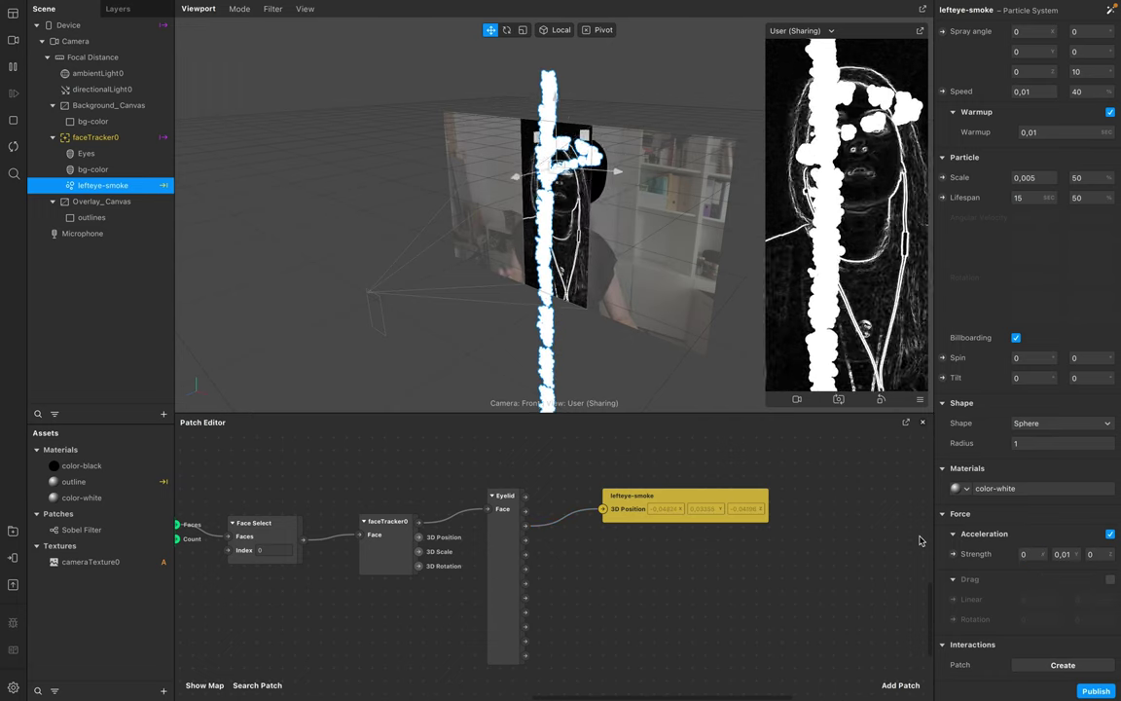
left_click(1027, 554)
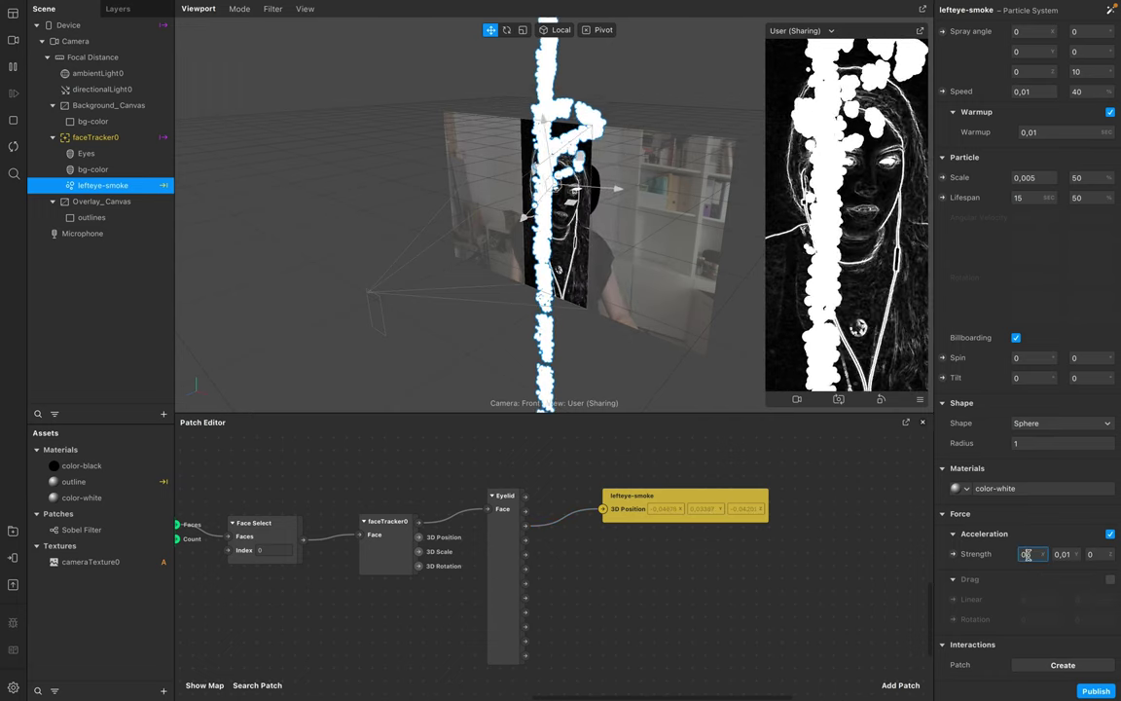
type("0,05")
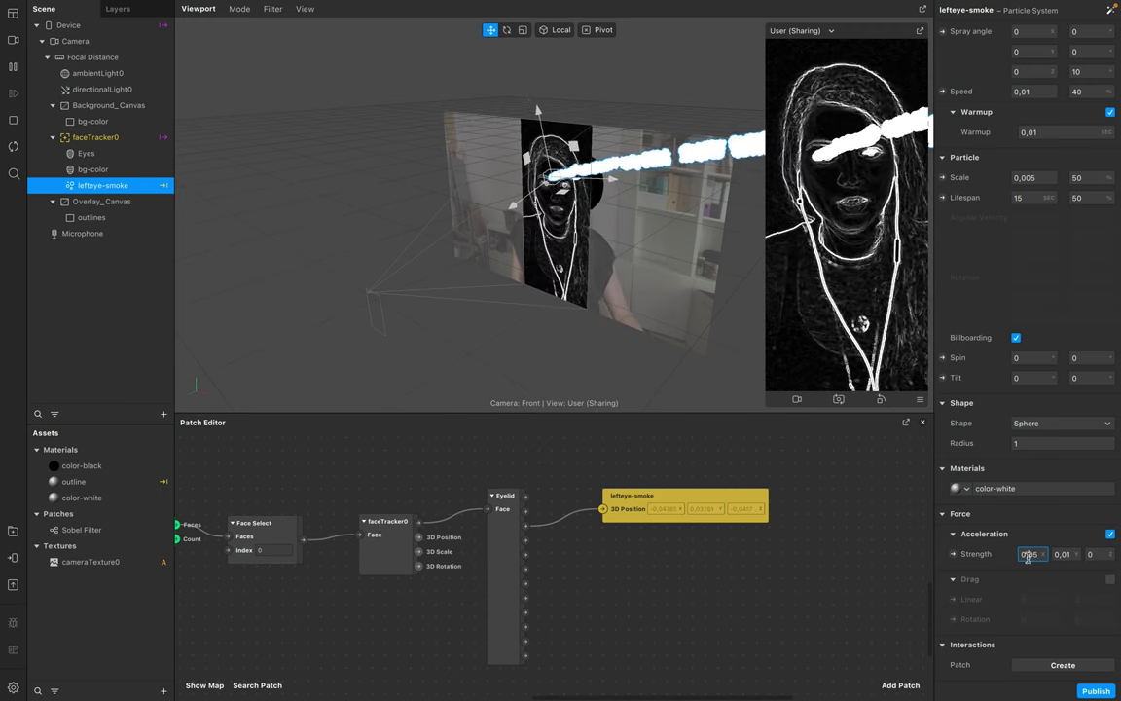
left_click(1063, 554)
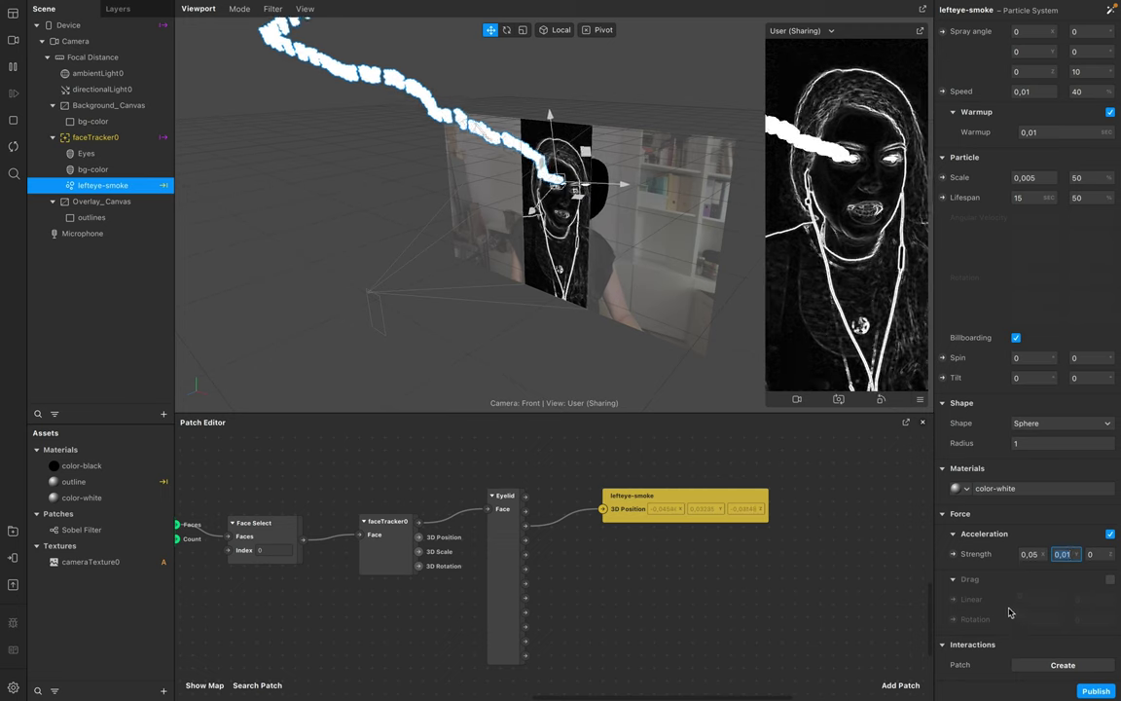
Step: Enable the Drag force on the lefteye-smoke particles with a linear value of 5 and a rotation value of 1
left_click(1111, 579)
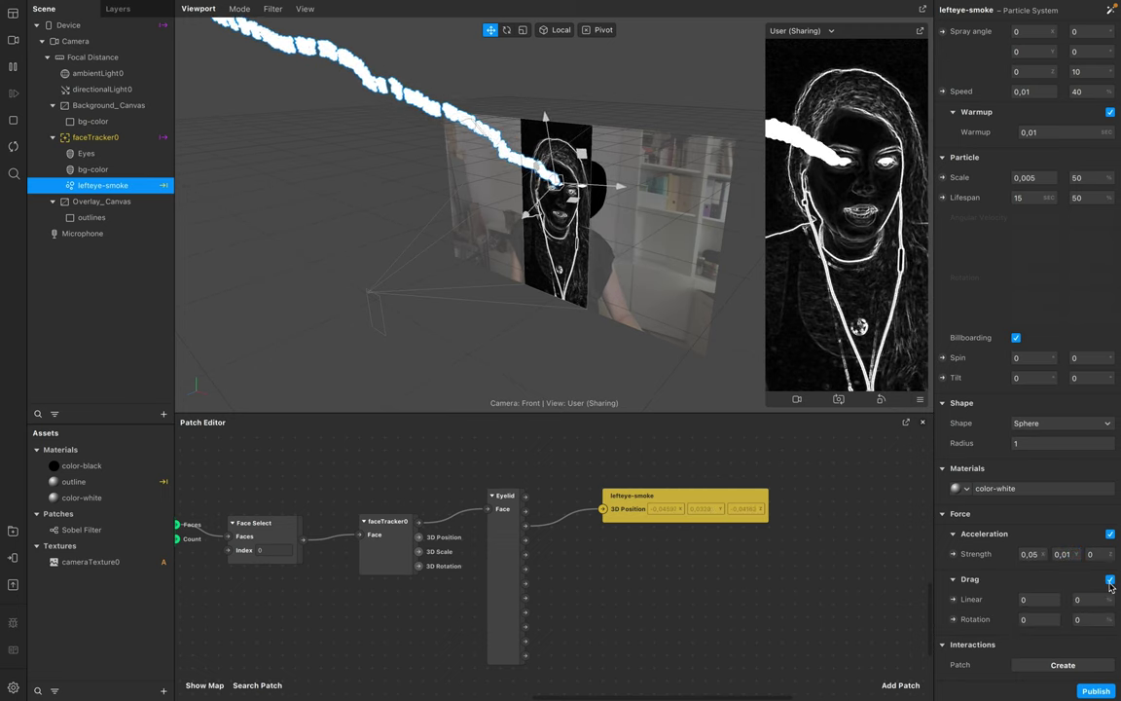
left_click(1037, 600)
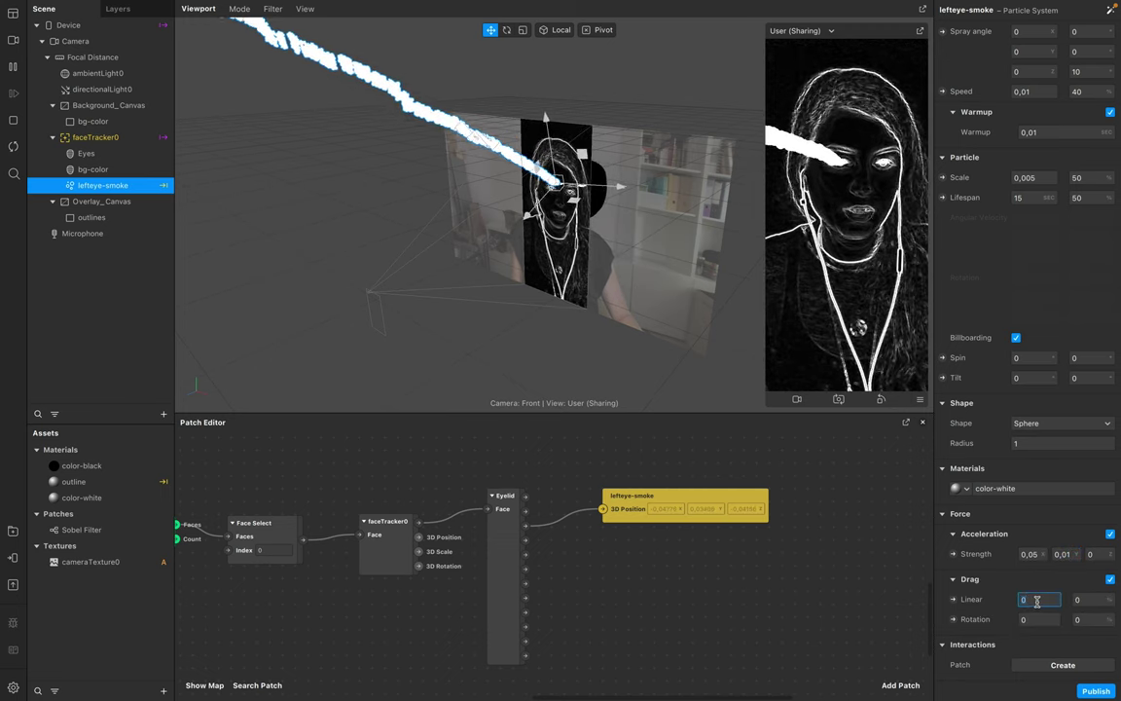
type("5")
key("Tab")
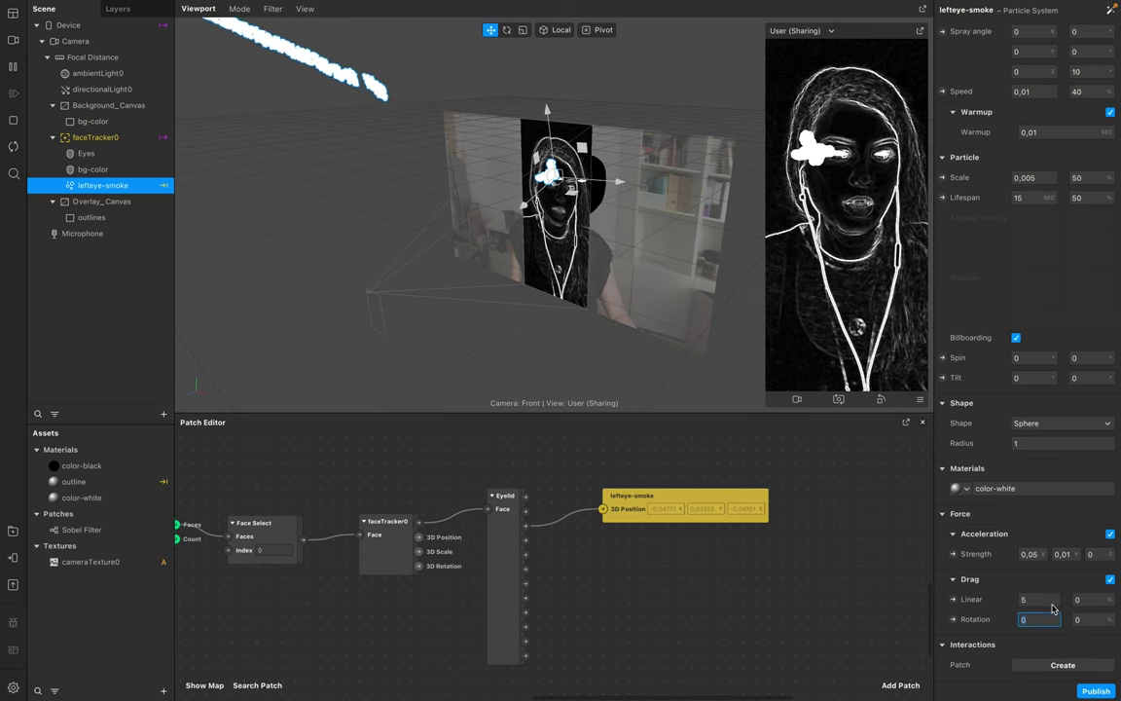
type("1")
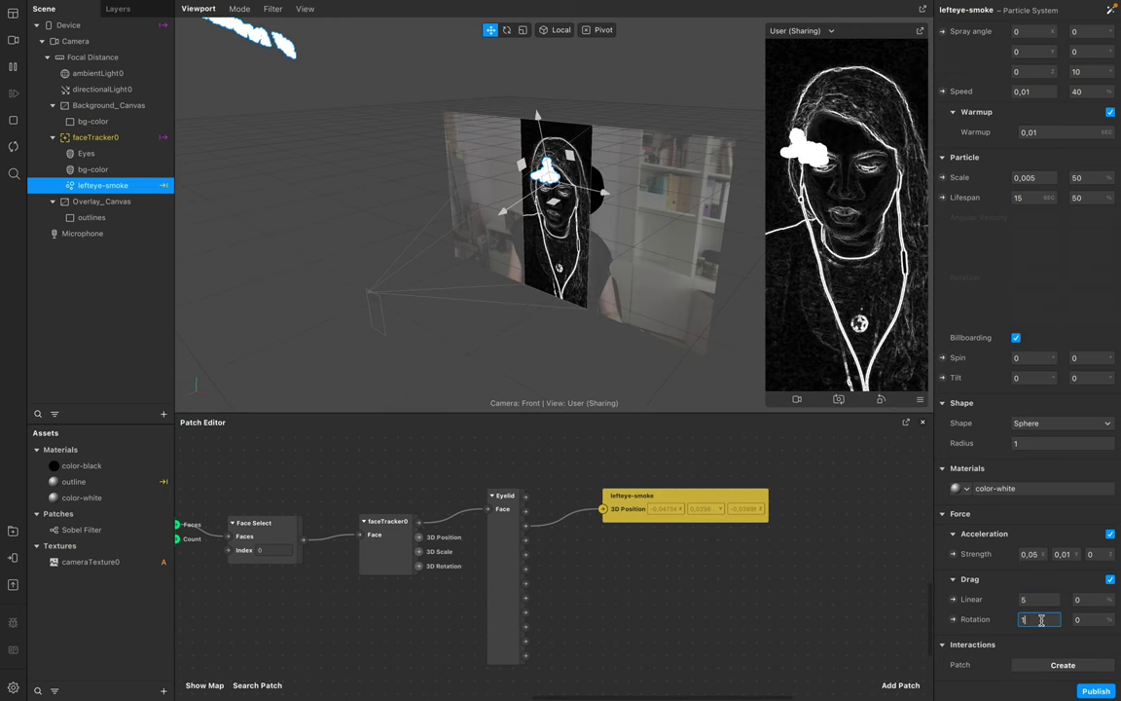
left_click(1089, 600)
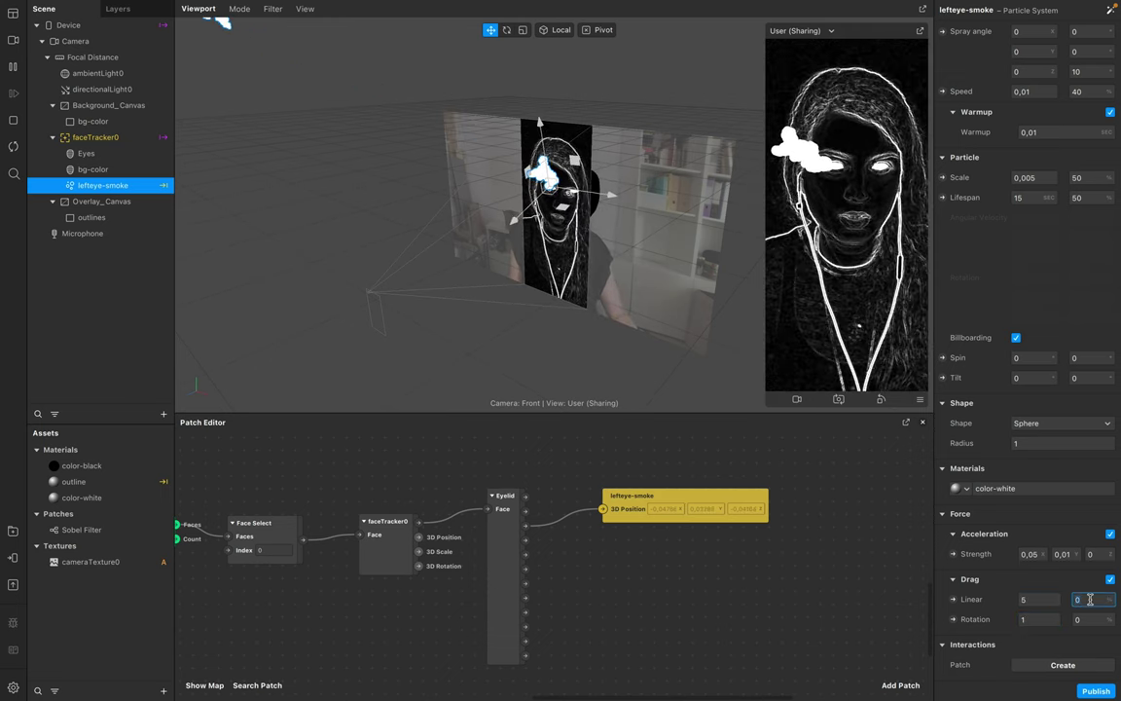
Step: Change the Y strength of the lefteye-smoke acceleration to 0,1
left_click(1073, 556)
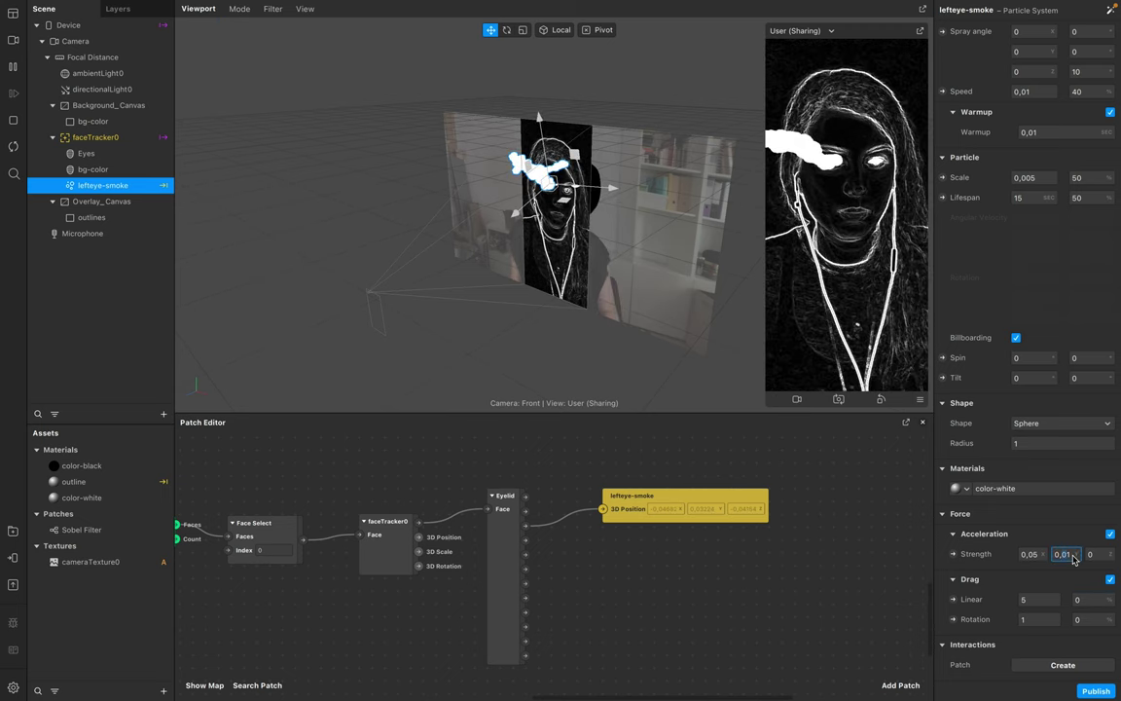
left_click(1033, 555)
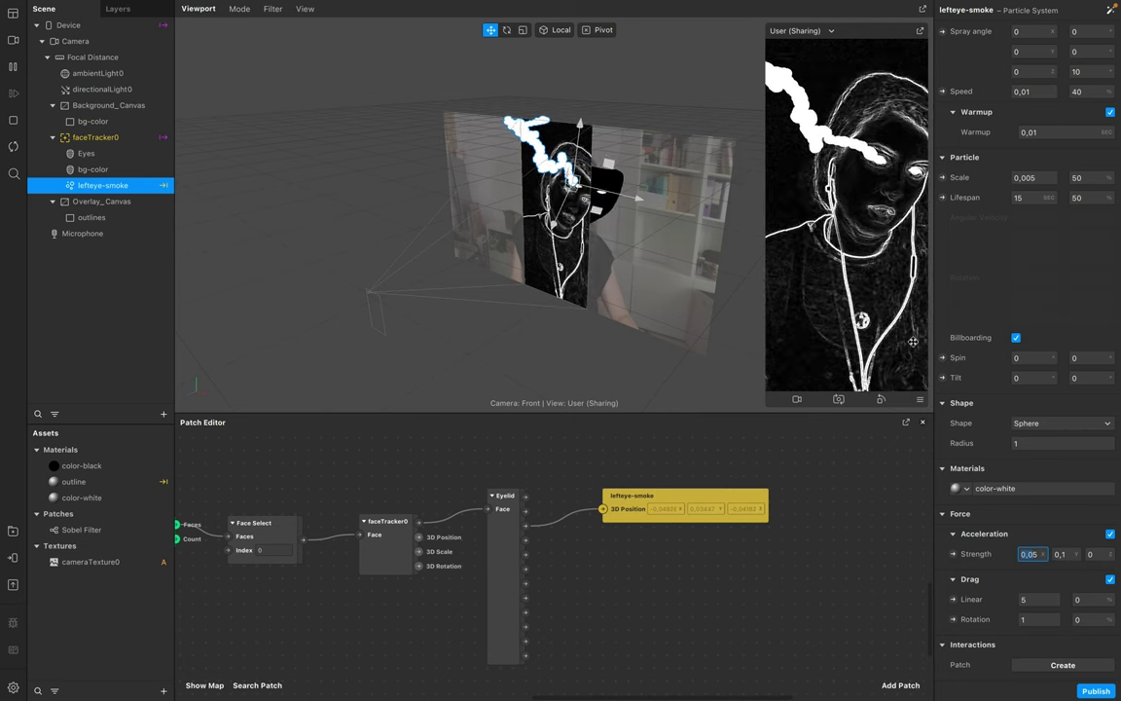
key("Return")
Step: Shorten the lefteye-smoke particle lifespan to 1,5 seconds
scroll(1040, 319, "up", 5)
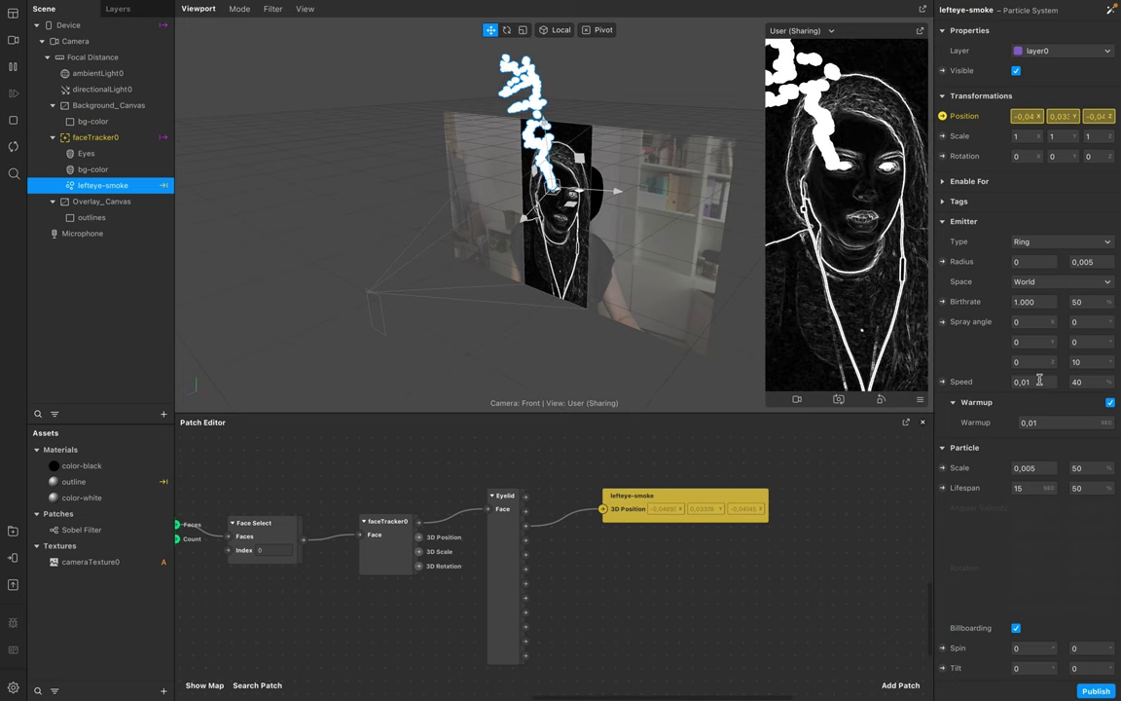
left_click(1034, 488)
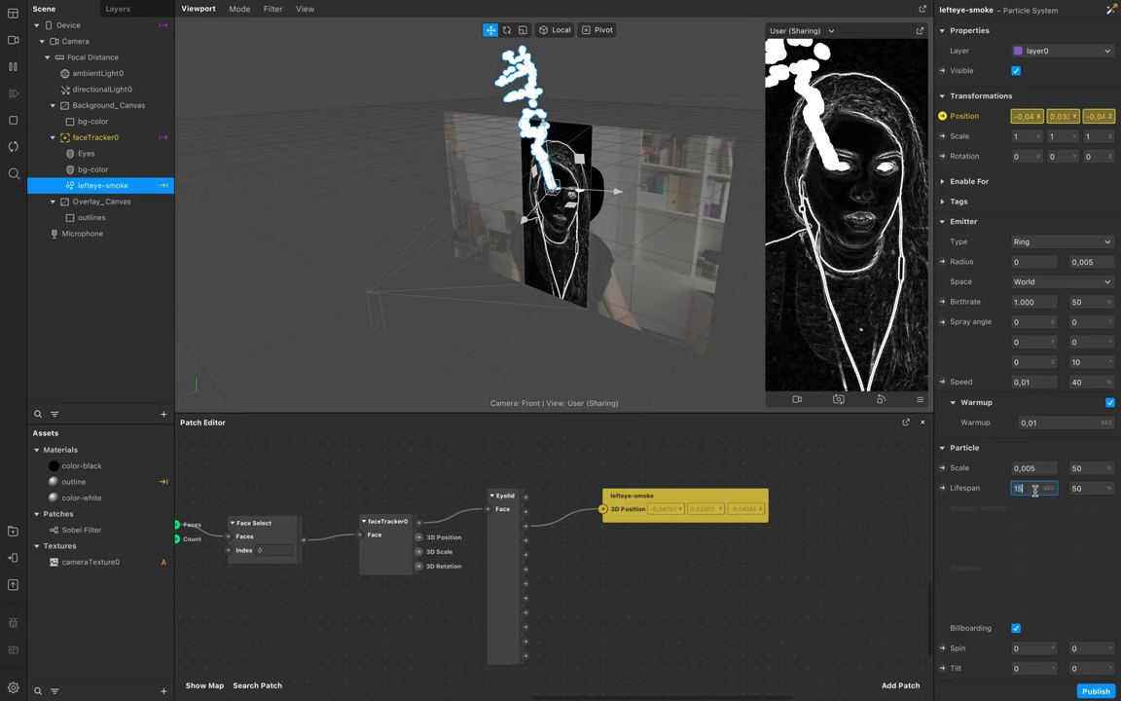
type("1,5")
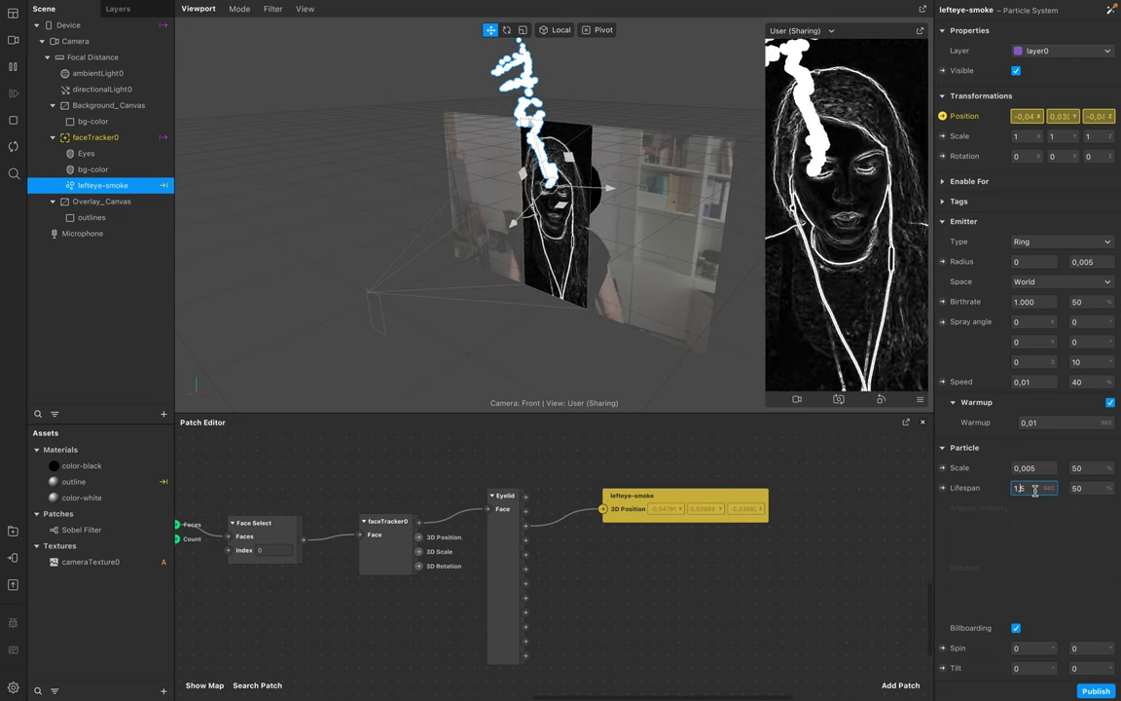
left_click(1085, 487)
left_click(1033, 468)
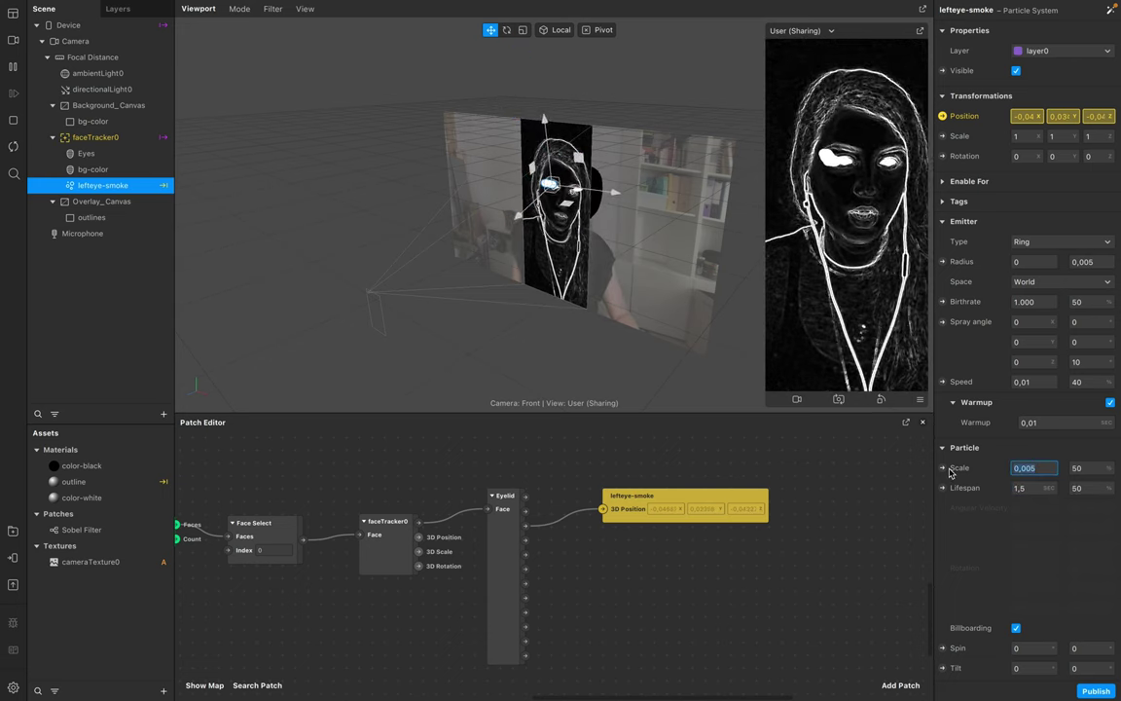
scroll(973, 457, "down", 2)
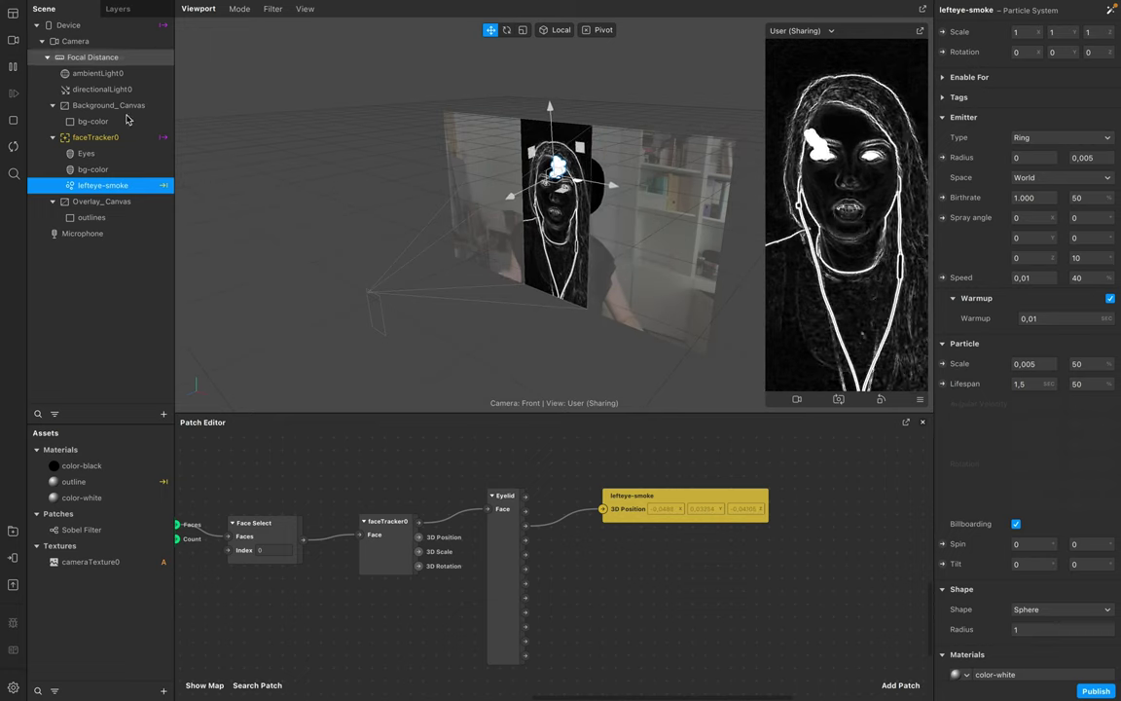
Step: Add a Left Eye Closed patch connected to the Face output of faceTracker0 and place it below the Eyelid patch
left_click(108, 308)
left_click(97, 185)
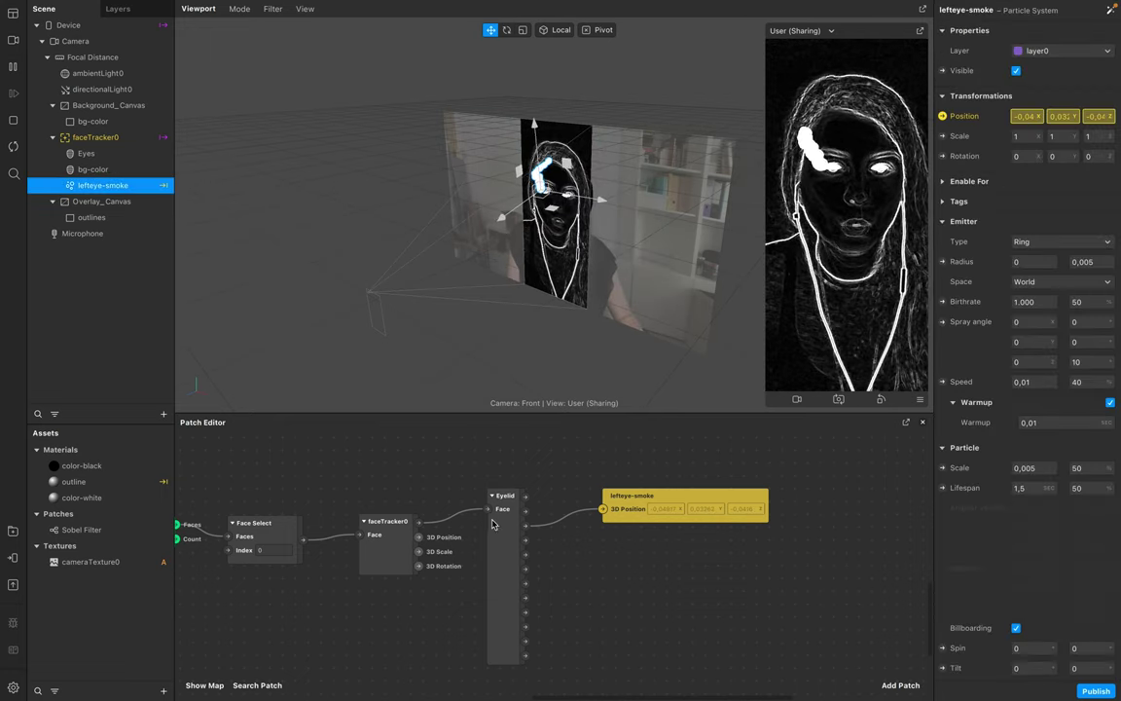
scroll(493, 521, "down", 5)
scroll(493, 517, "up", 3)
scroll(493, 513, "left", 2)
scroll(492, 513, "down", 5)
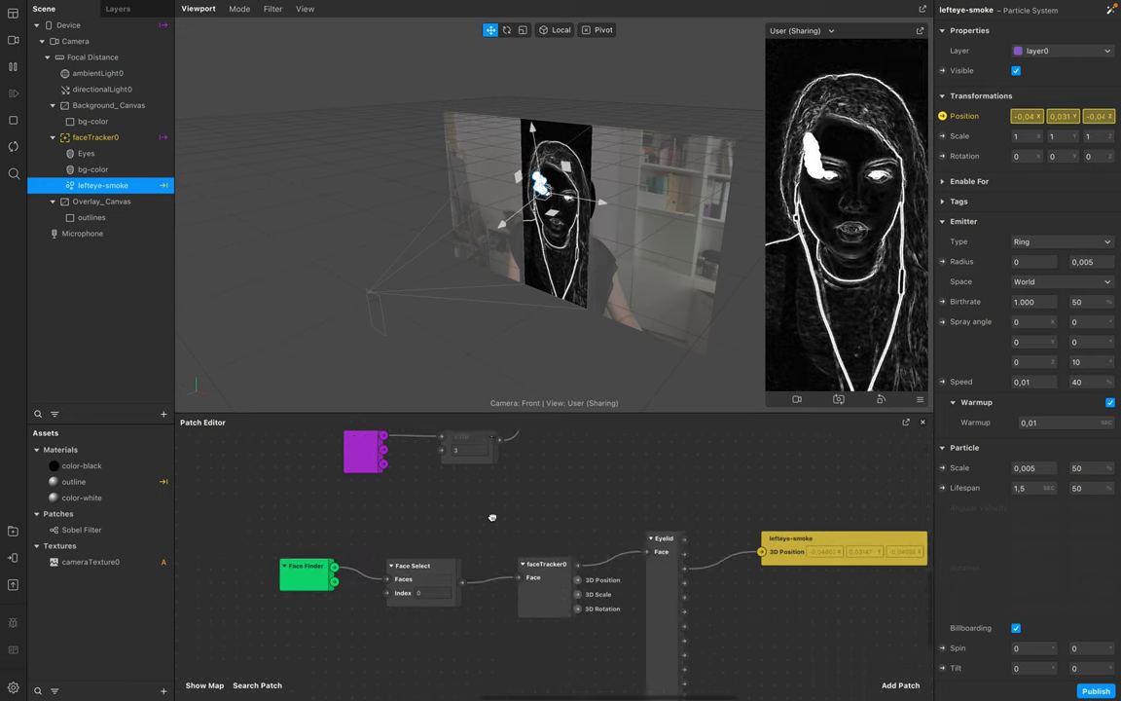
scroll(617, 507, "right", 2)
scroll(633, 512, "down", 1)
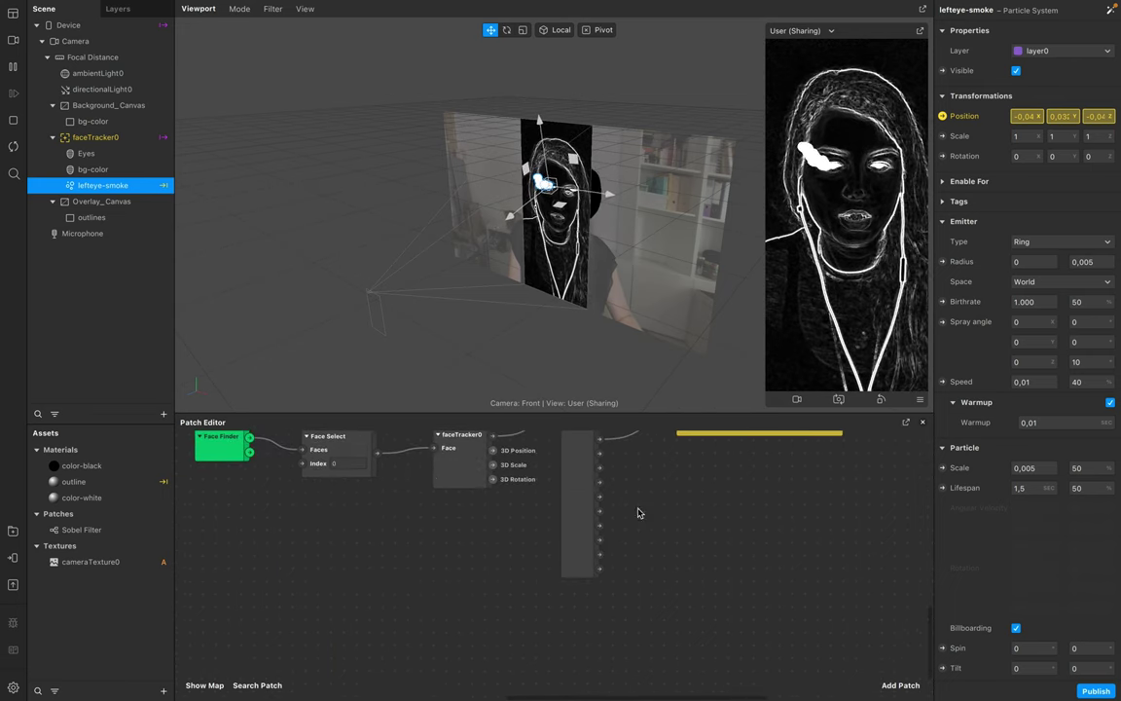
left_click(472, 477)
scroll(494, 504, "right", 2)
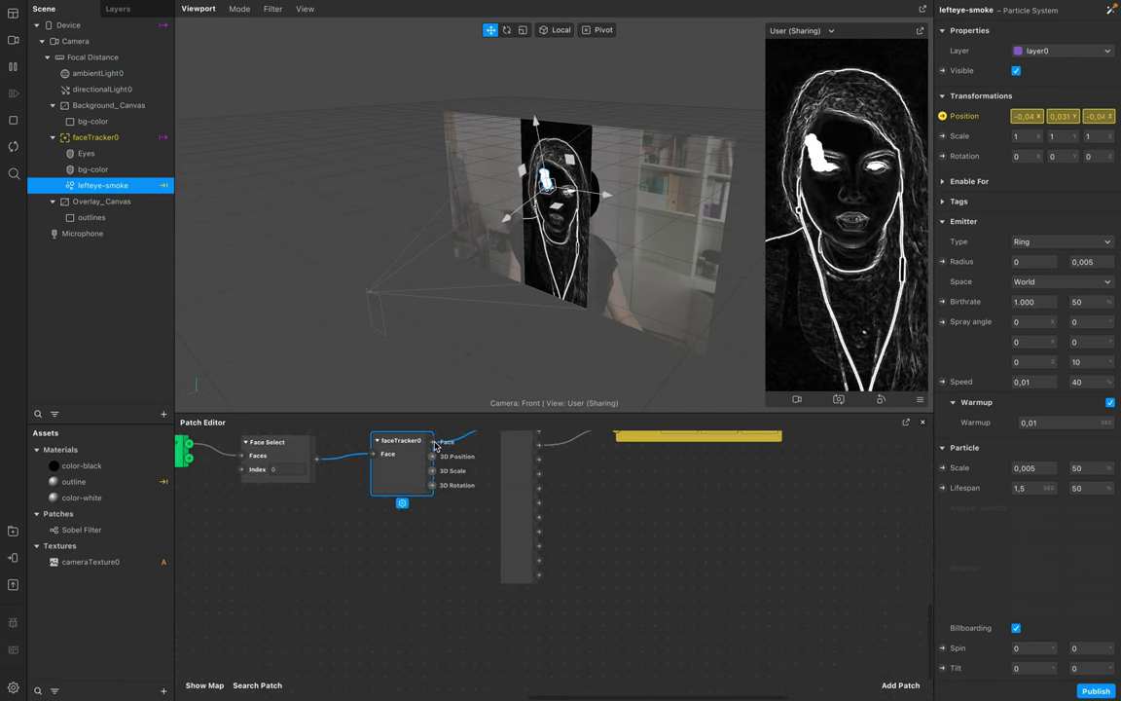
left_click_drag(436, 447, 487, 655)
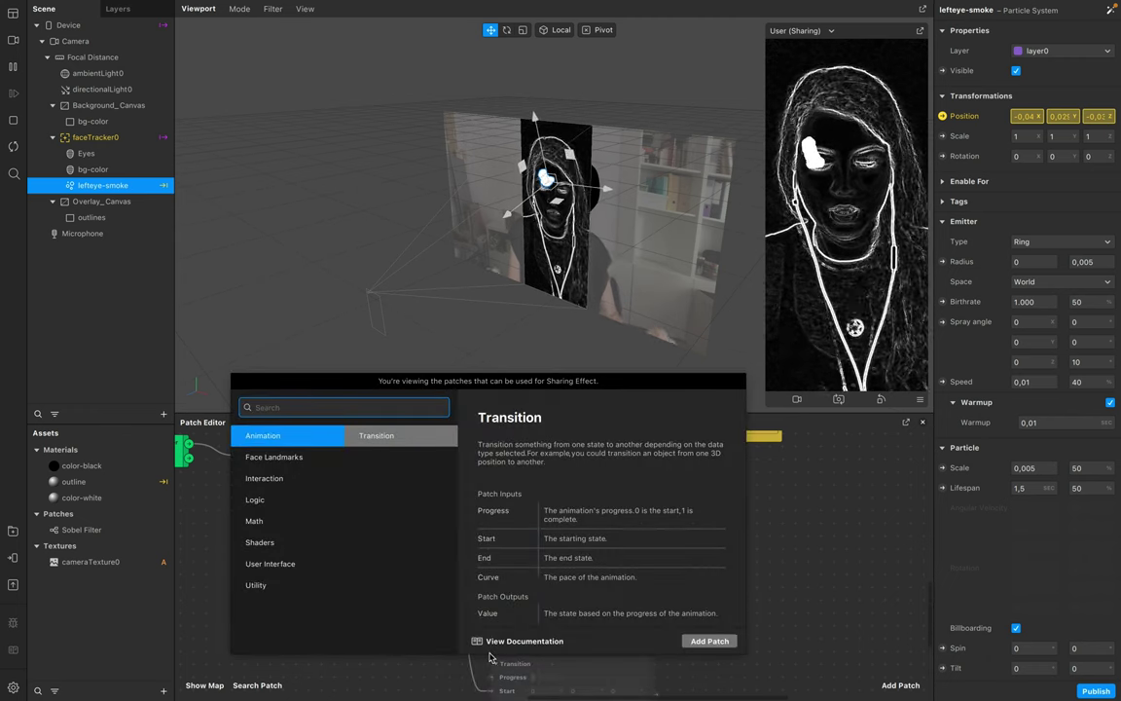
type("ey")
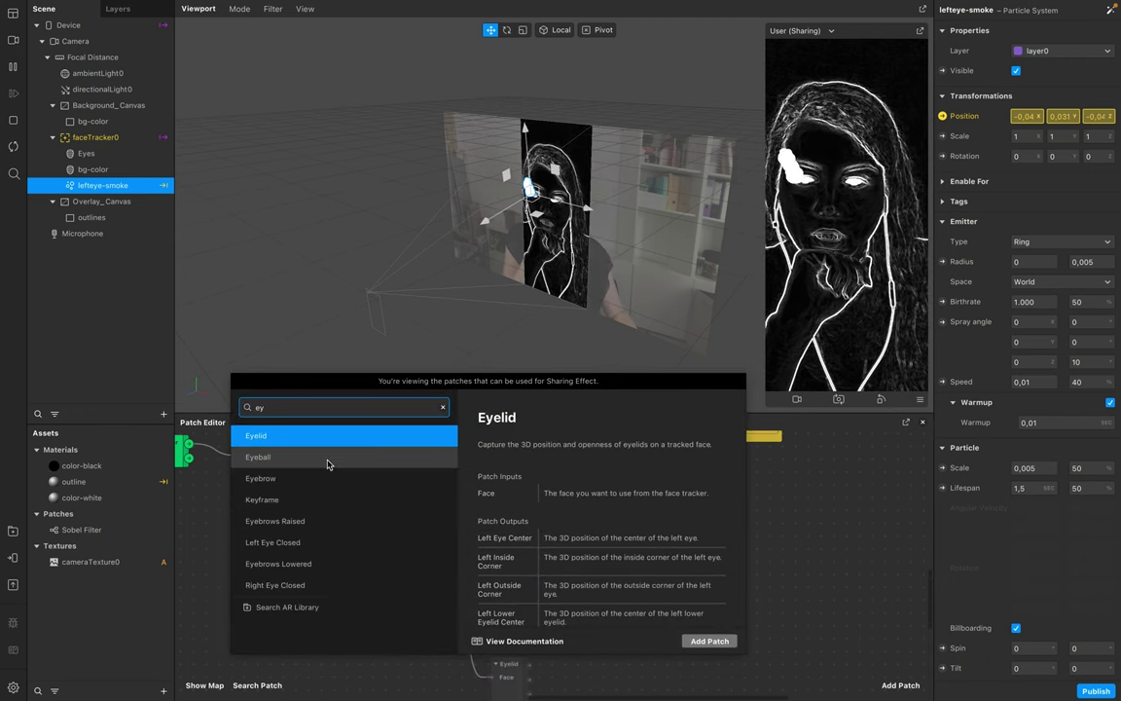
left_click(323, 549)
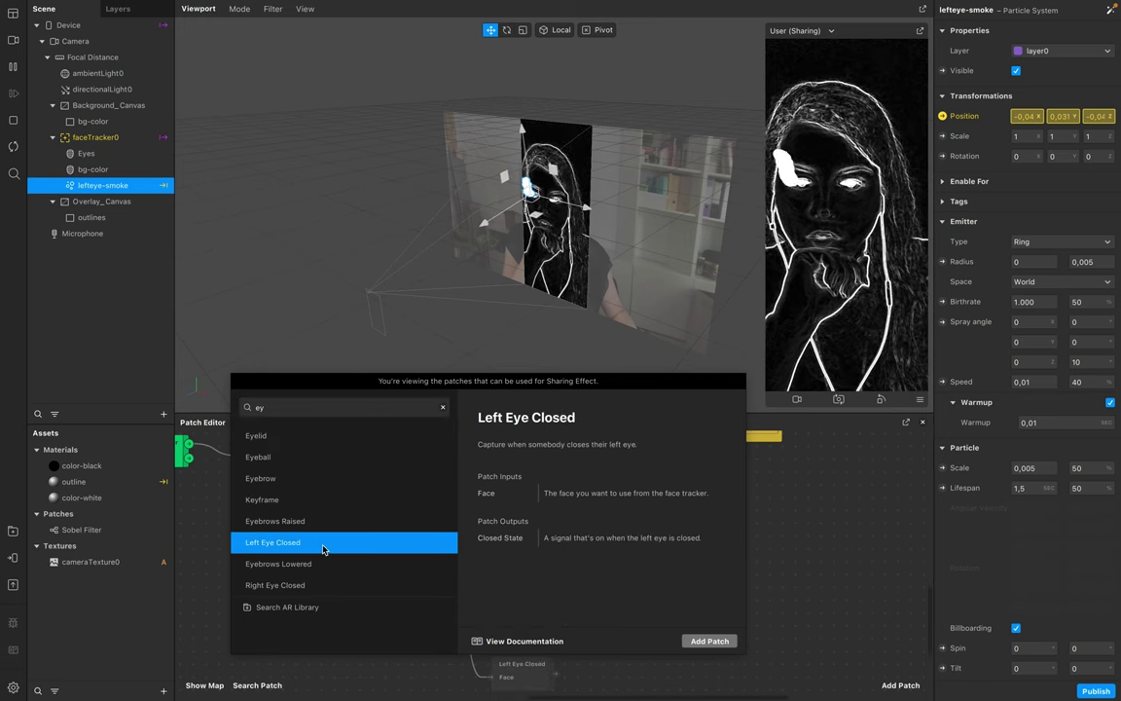
left_click(708, 640)
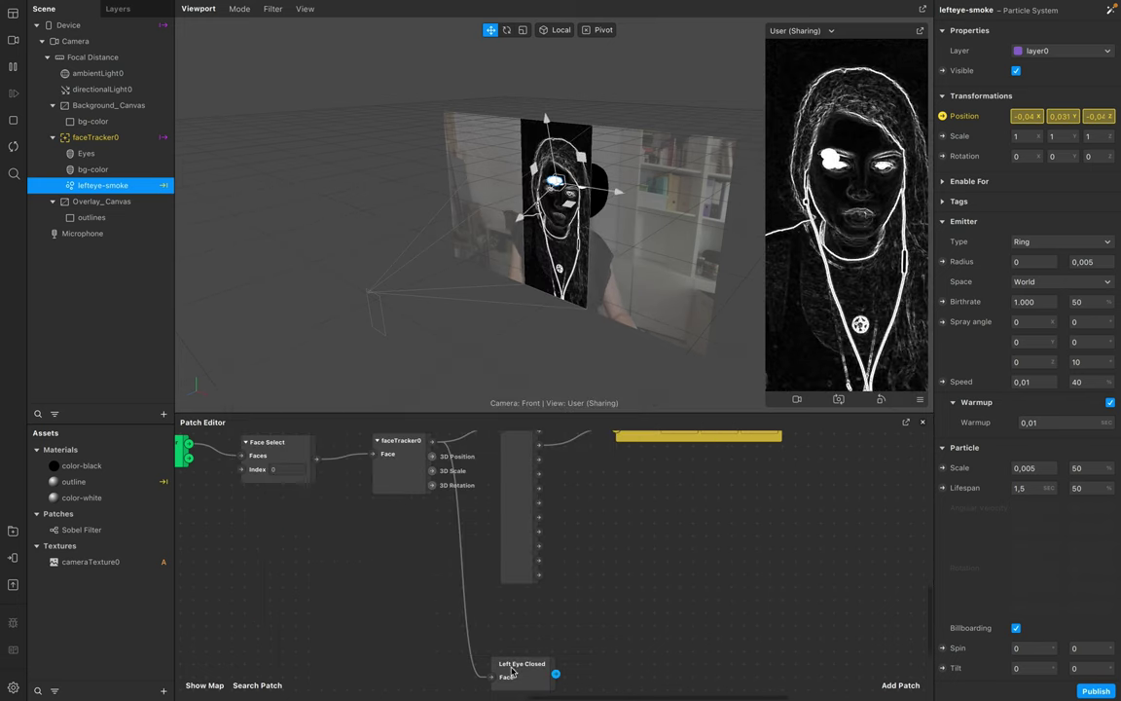
left_click_drag(512, 672, 513, 612)
Step: Add an Animation patch beside the Left Eye Closed patch
scroll(584, 546, "down", 3)
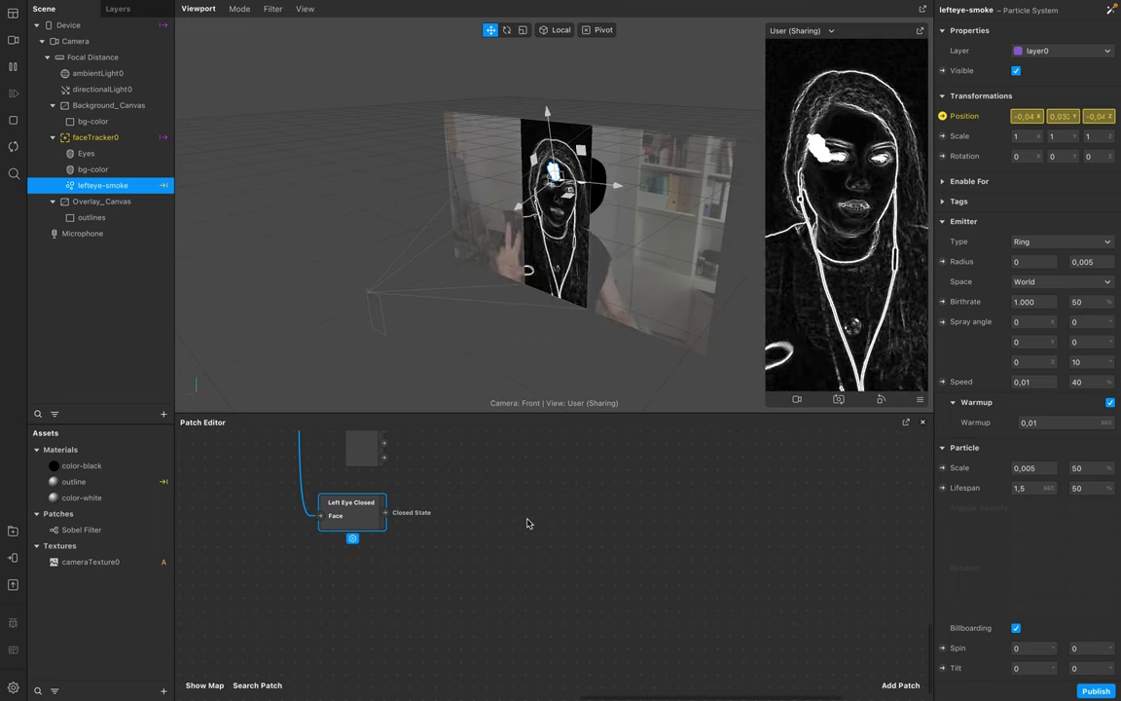
left_click(497, 549)
double_click(498, 549)
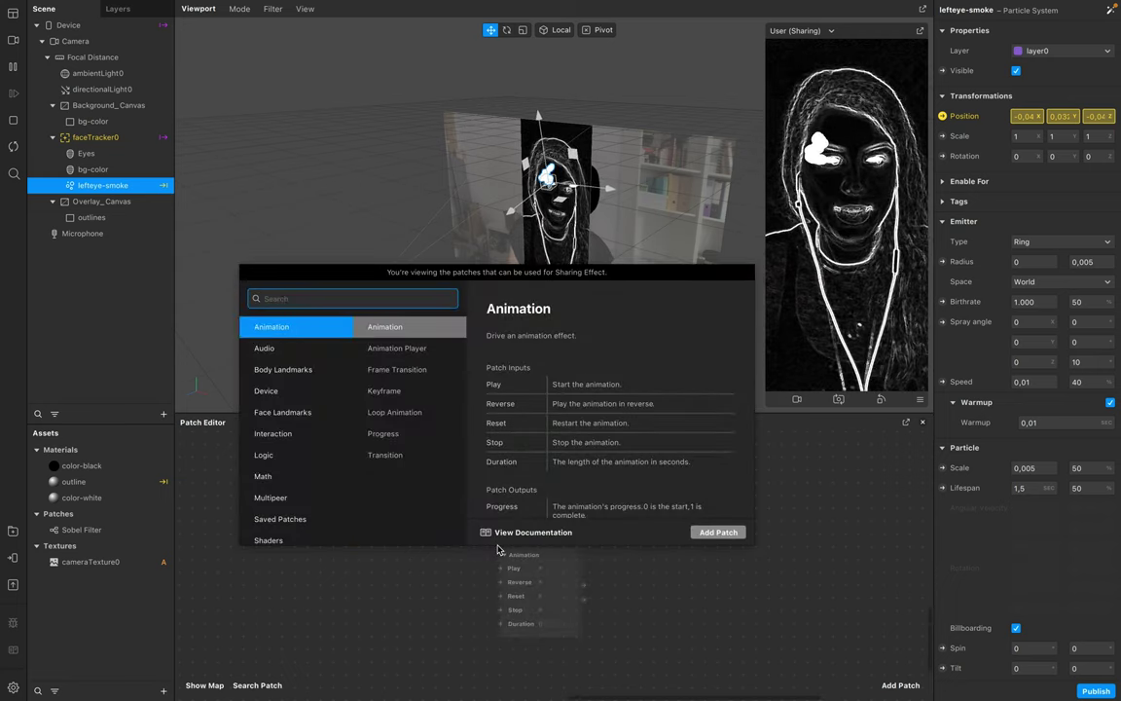
type("animat")
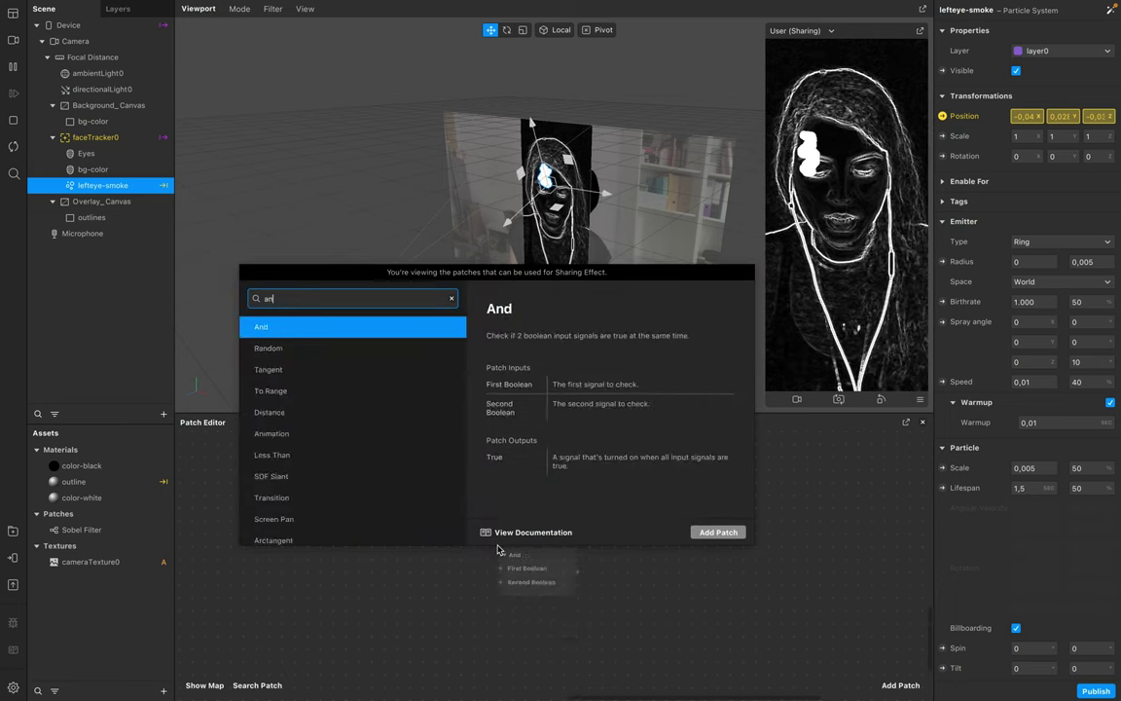
key("Return")
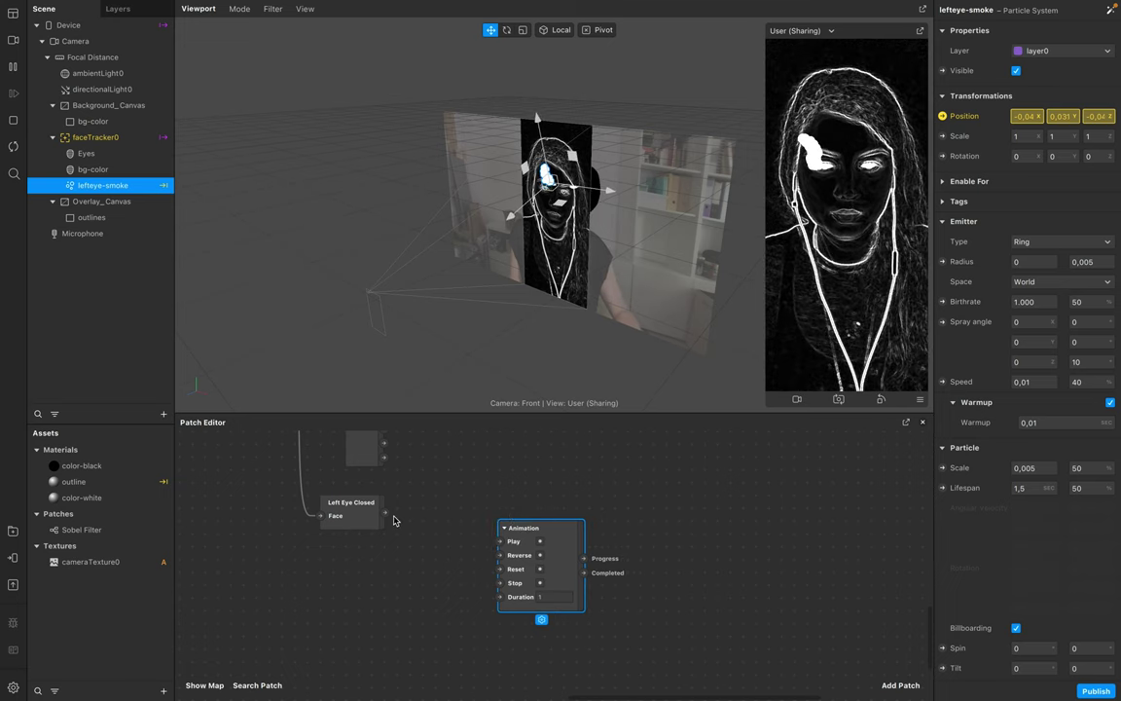
Step: Link Left Eye Closed to the Animation patch through a Pulse patch, with Turned On driving Reset and Turned Off driving Play
left_click_drag(386, 518, 501, 574)
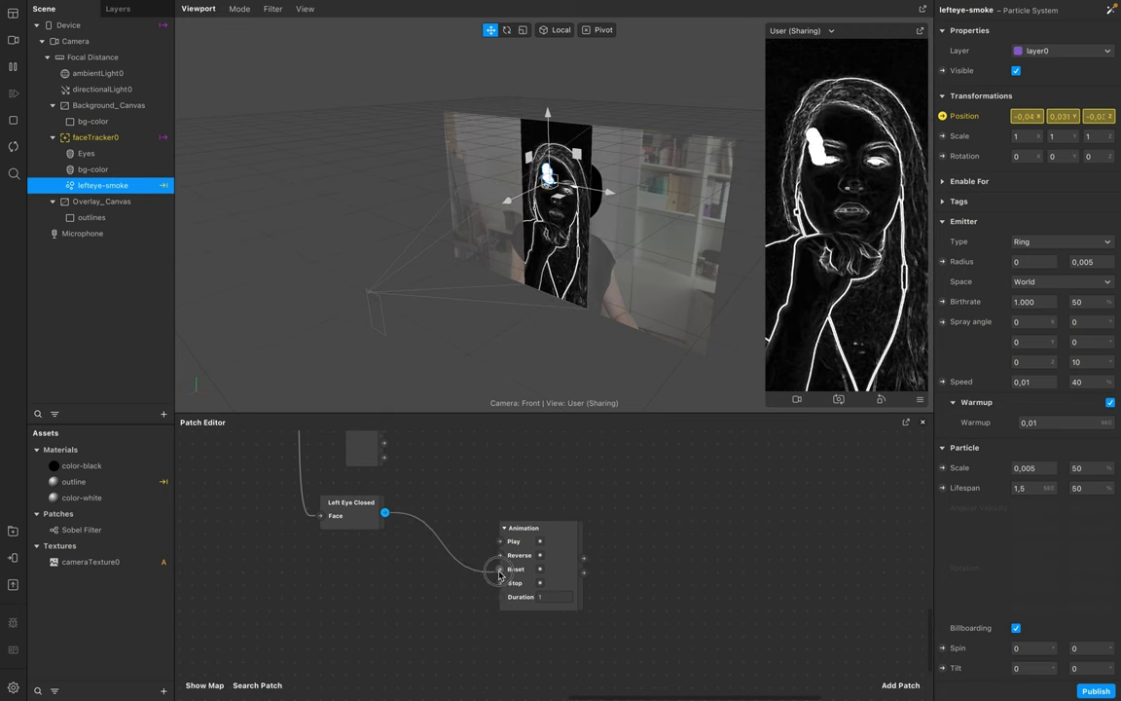
left_click_drag(526, 521, 589, 508)
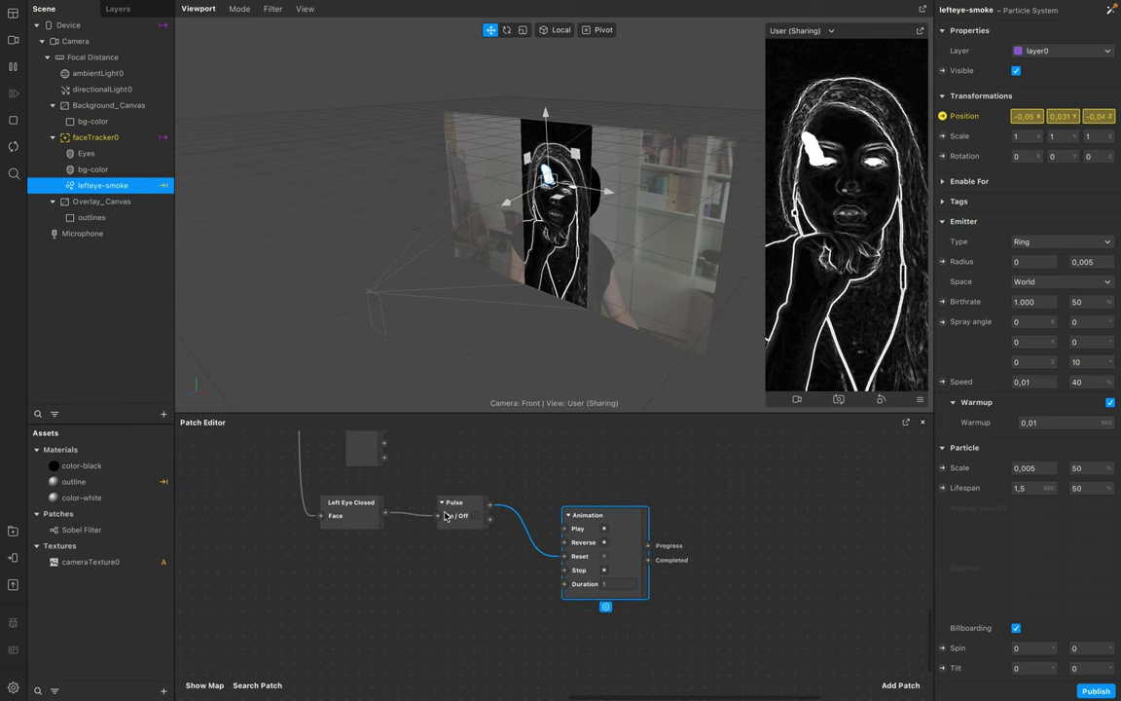
left_click_drag(485, 512, 457, 538)
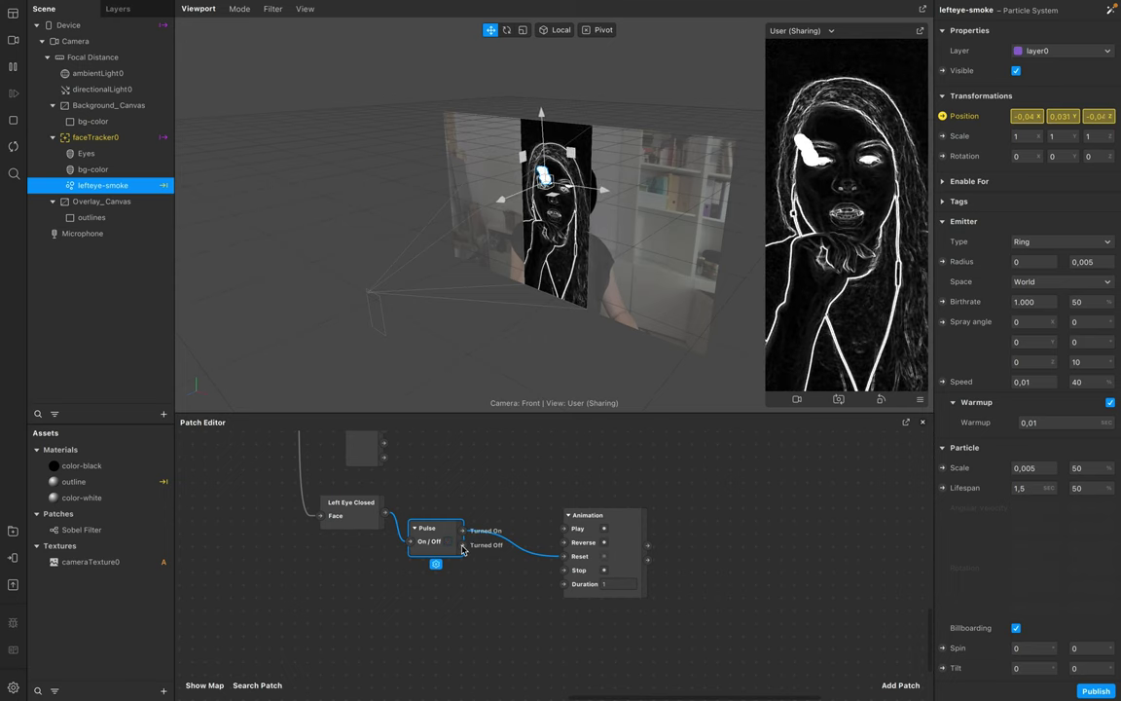
left_click_drag(466, 547, 565, 528)
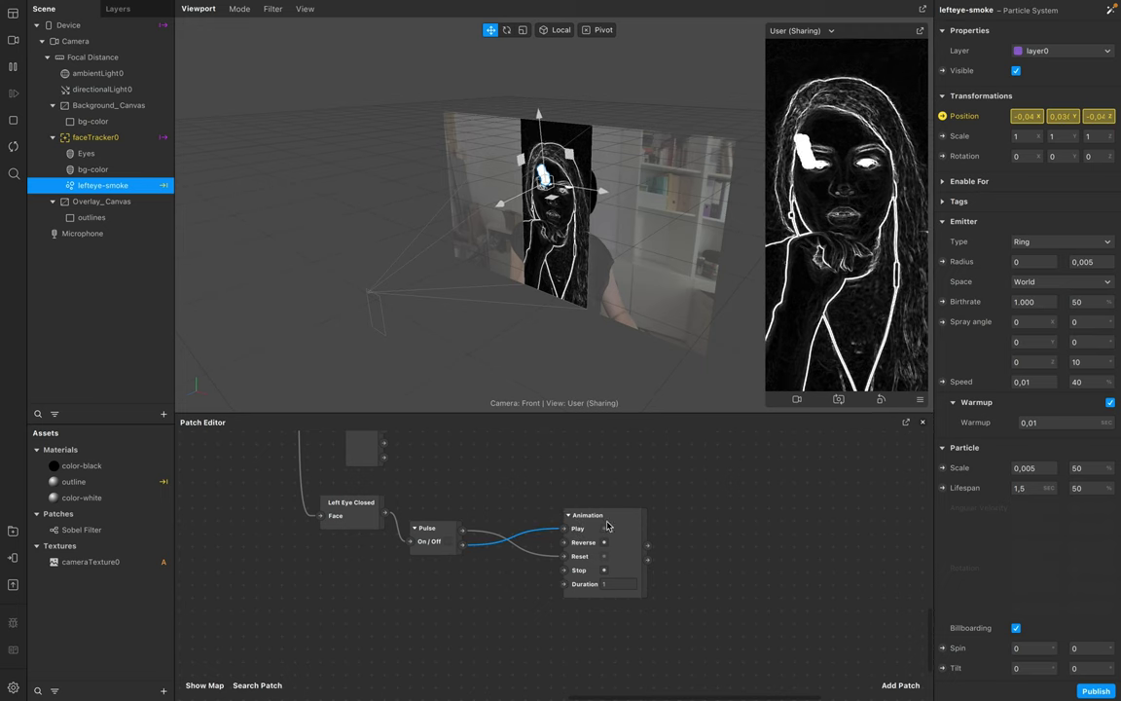
Step: Add a Transition patch and place it beside the Animation patch
scroll(665, 531, "right", 3)
scroll(665, 532, "right", 2)
double_click(666, 532)
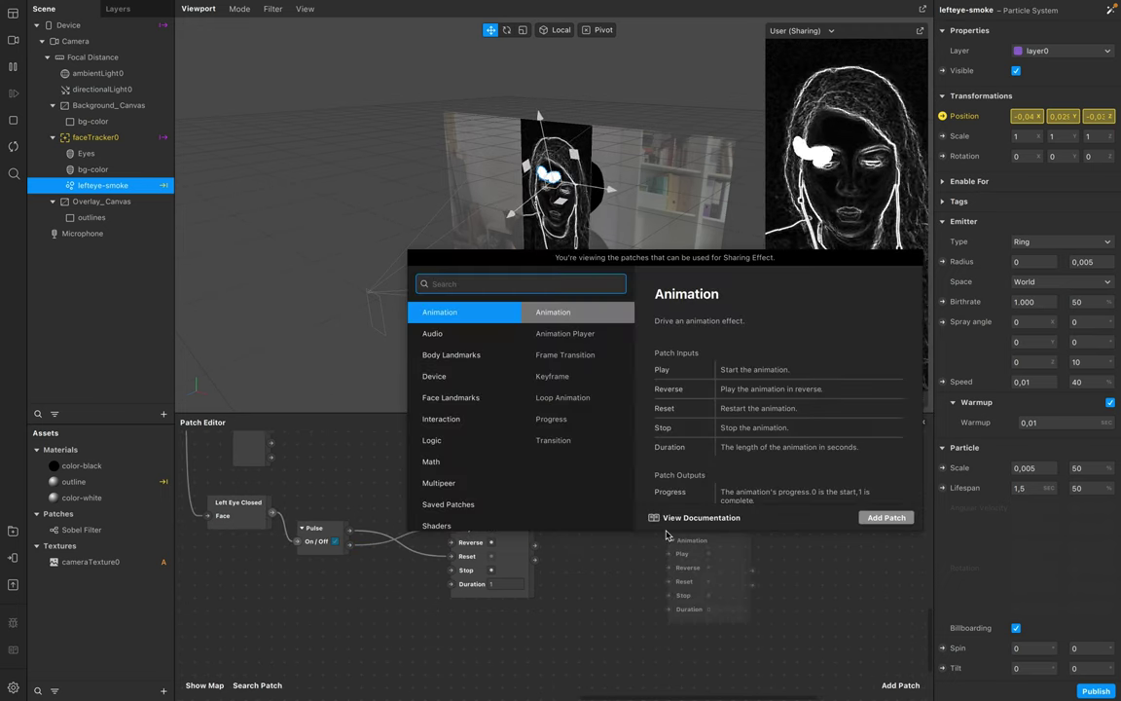
type("tran")
key("Return")
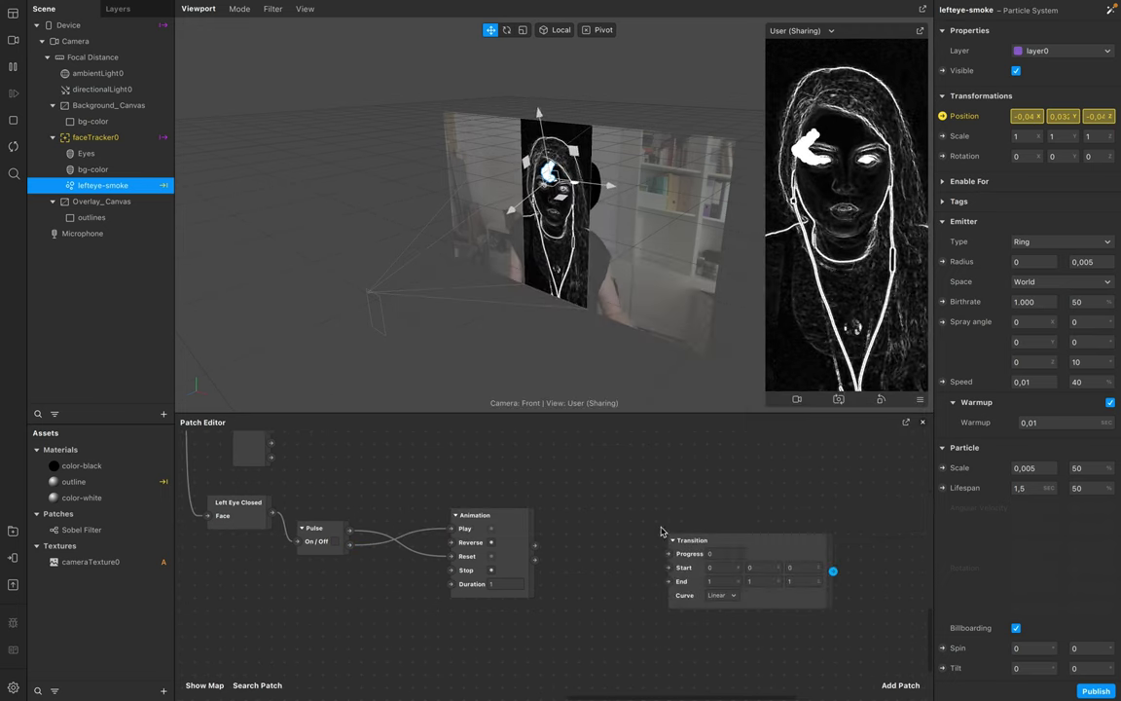
left_click_drag(755, 545, 699, 529)
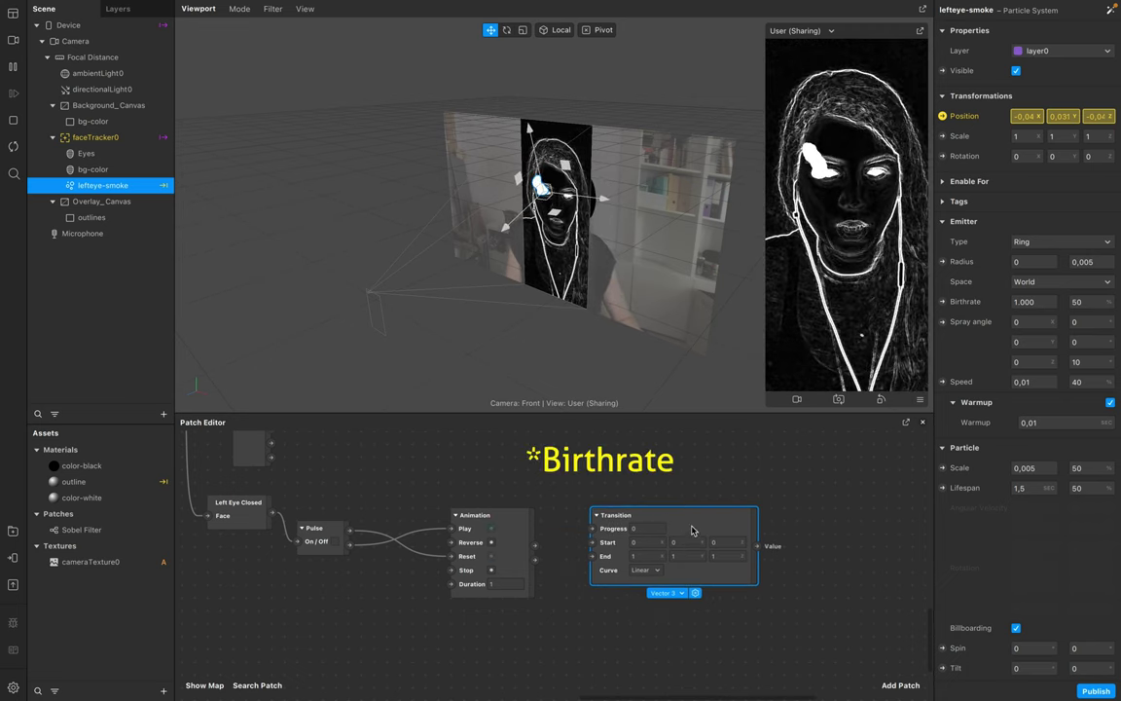
Step: Change the Transition patch's value type to Number and set its End value to 1.000
left_click(667, 593)
left_click(668, 629)
left_click(644, 556)
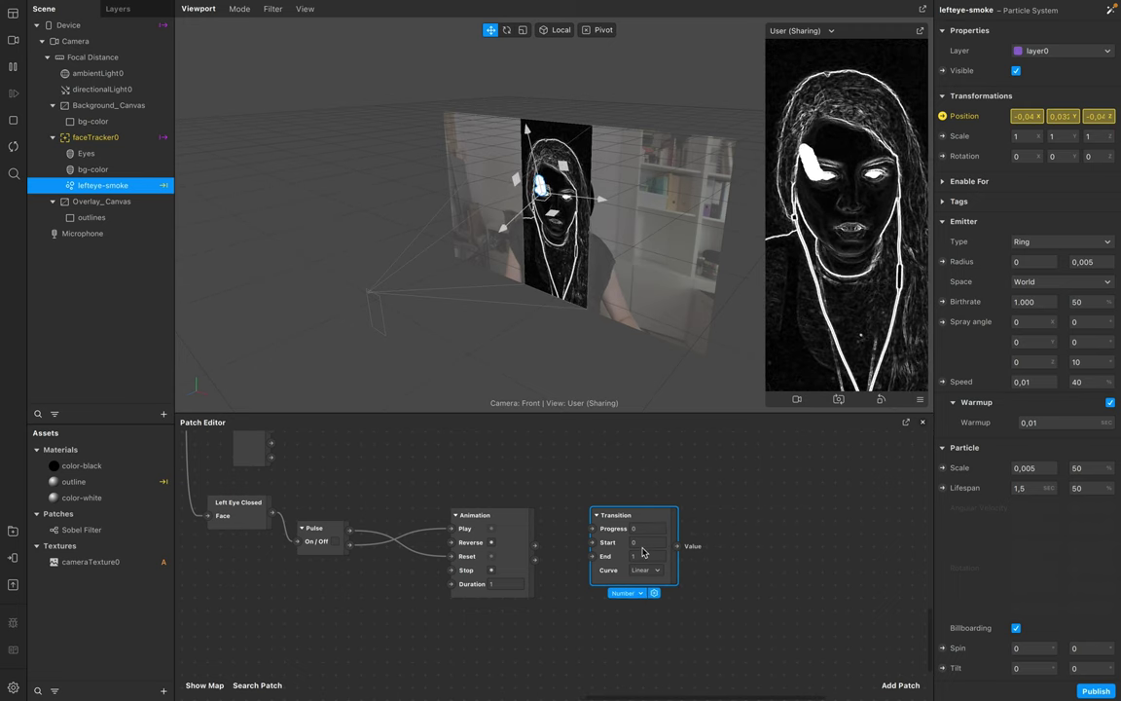
type("1000")
left_click(707, 587)
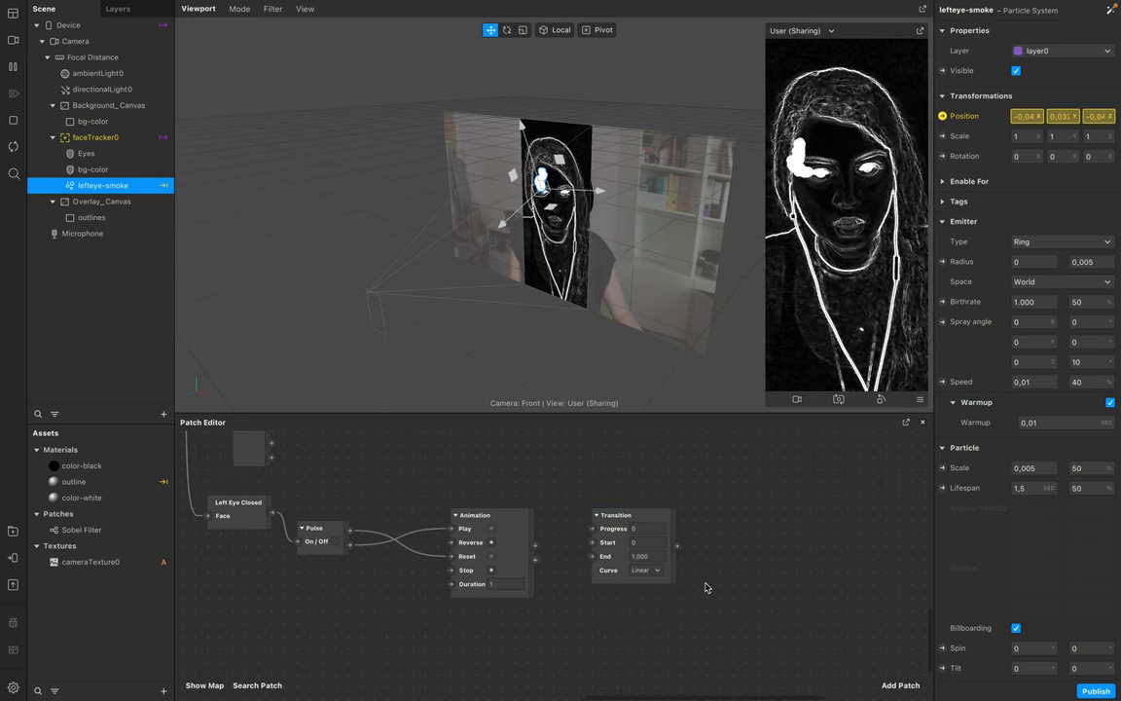
Step: Feed the Animation progress into the Transition and connect its value to a new lefteye-smoke Birthrate patch
left_click_drag(535, 549, 638, 532)
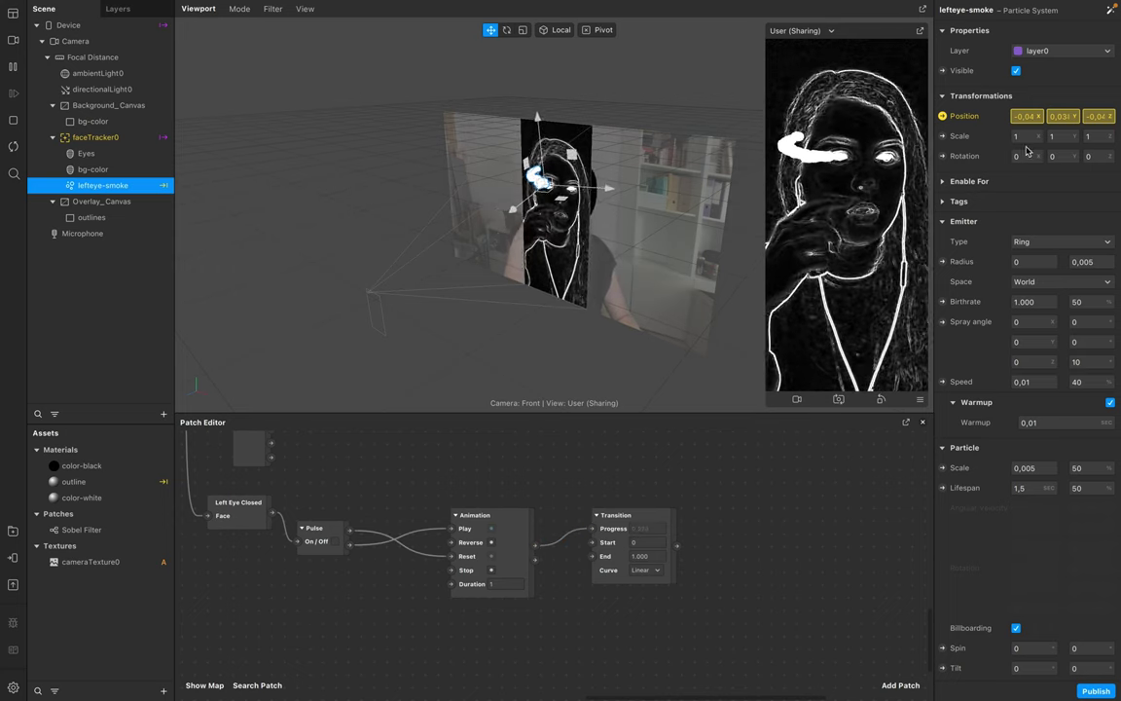
scroll(943, 264, "down", 1)
left_click(942, 239)
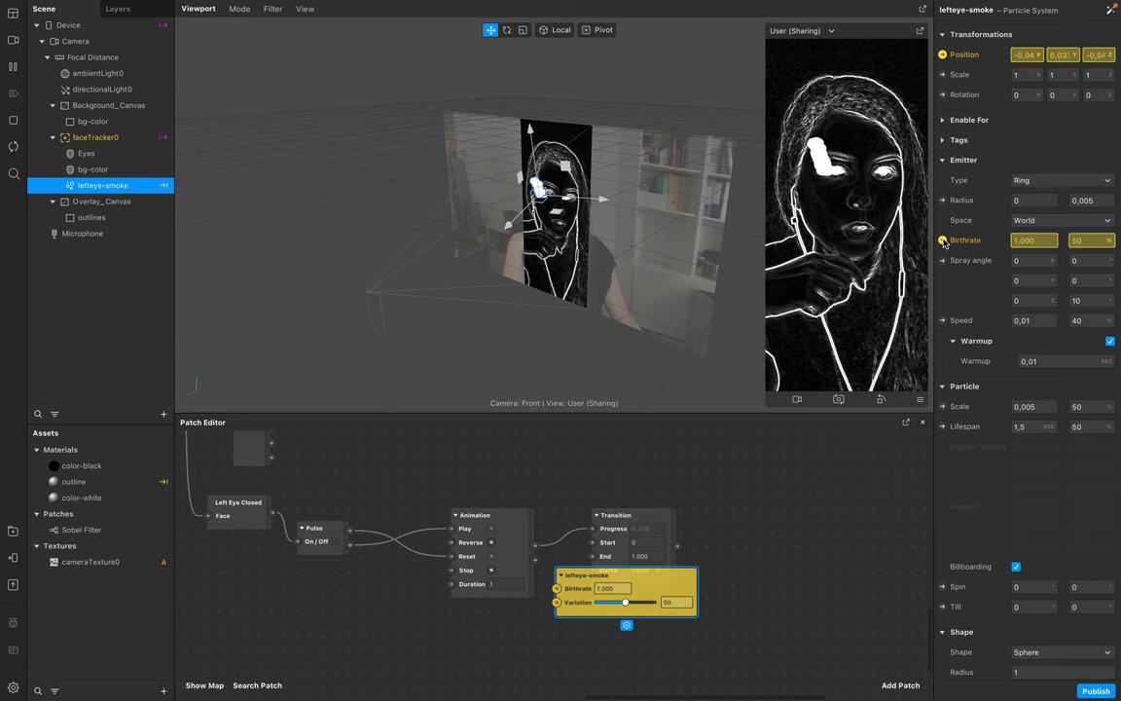
left_click_drag(570, 575, 778, 528)
left_click_drag(677, 545, 746, 543)
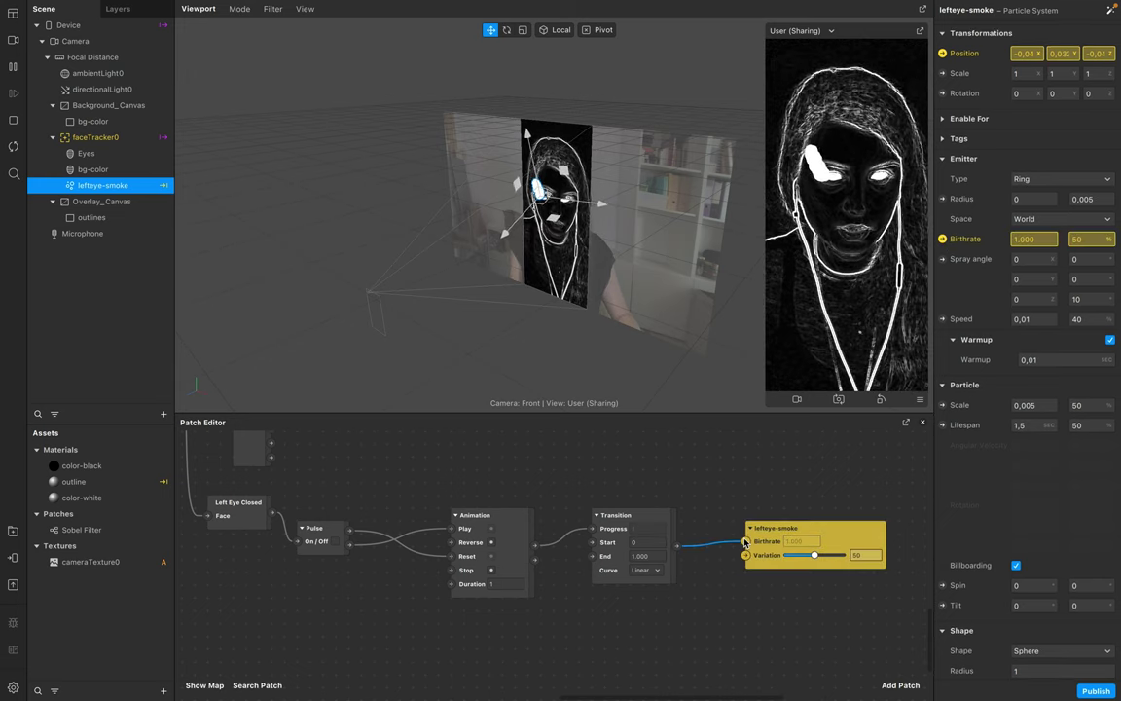
Step: Add a Delay patch near the Pulse patch and connect the Pulse's Turned Off output to its input
left_click_drag(746, 543, 560, 588)
type("de")
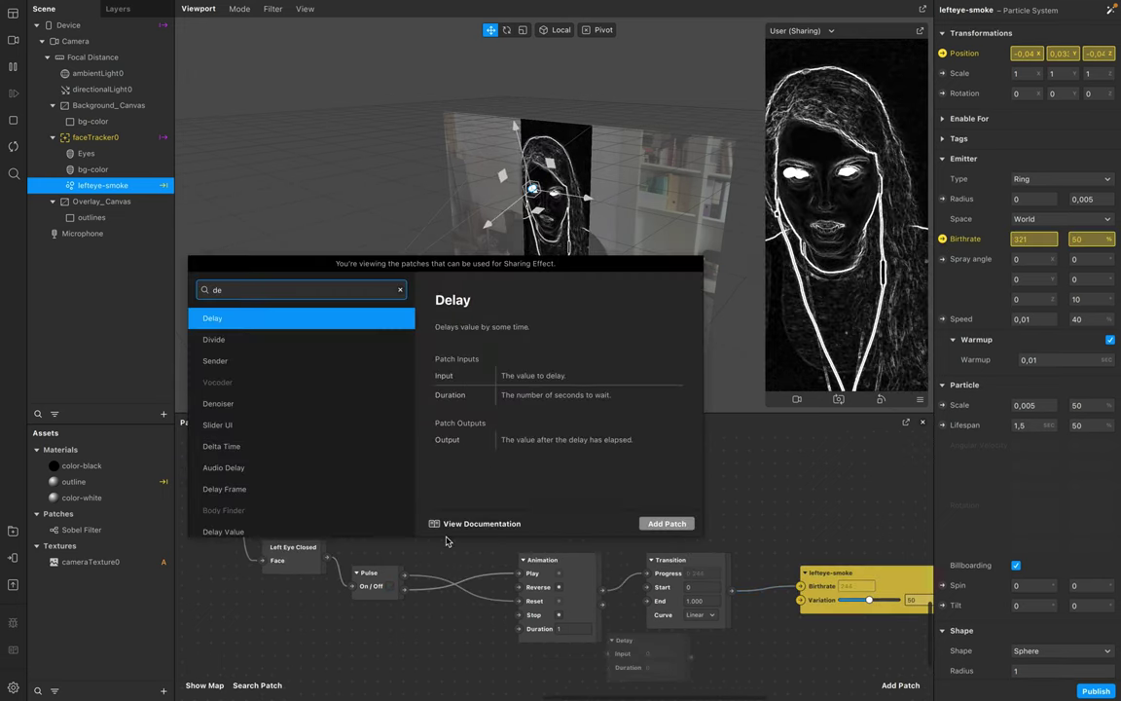
key("Return")
left_click_drag(623, 641, 428, 519)
left_click_drag(404, 575, 419, 535)
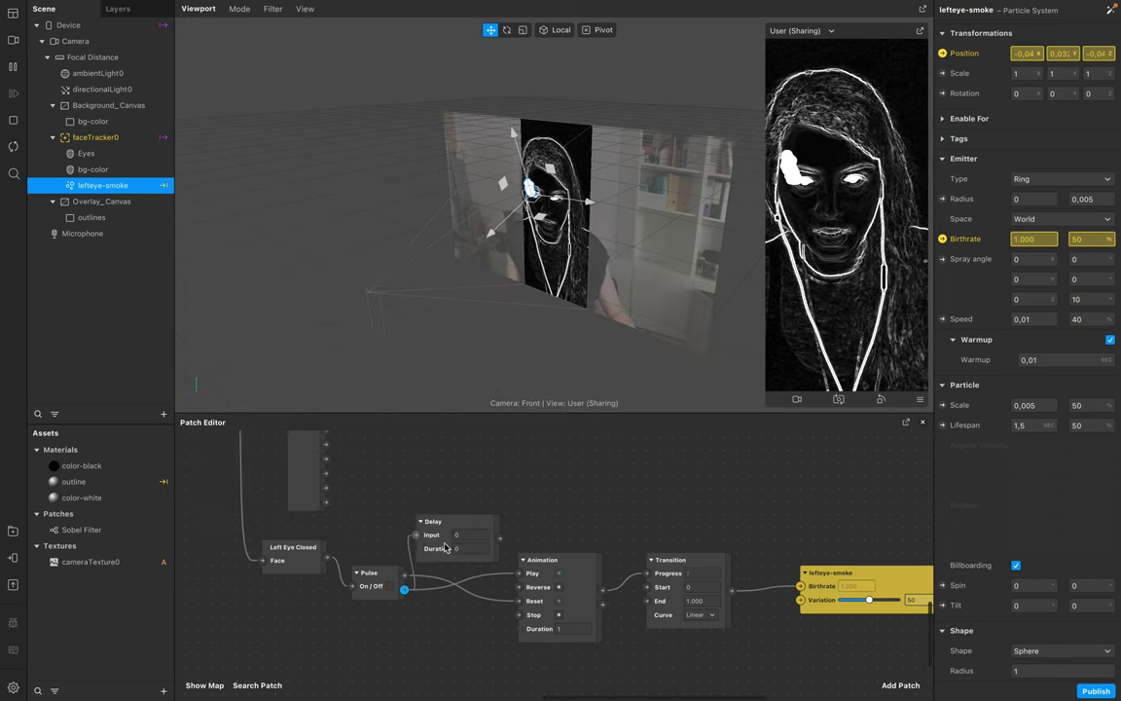
Step: Set the Delay duration to 1, route its output to the Animation's Play input, and place the patch below Pulse
left_click(464, 548)
type("1")
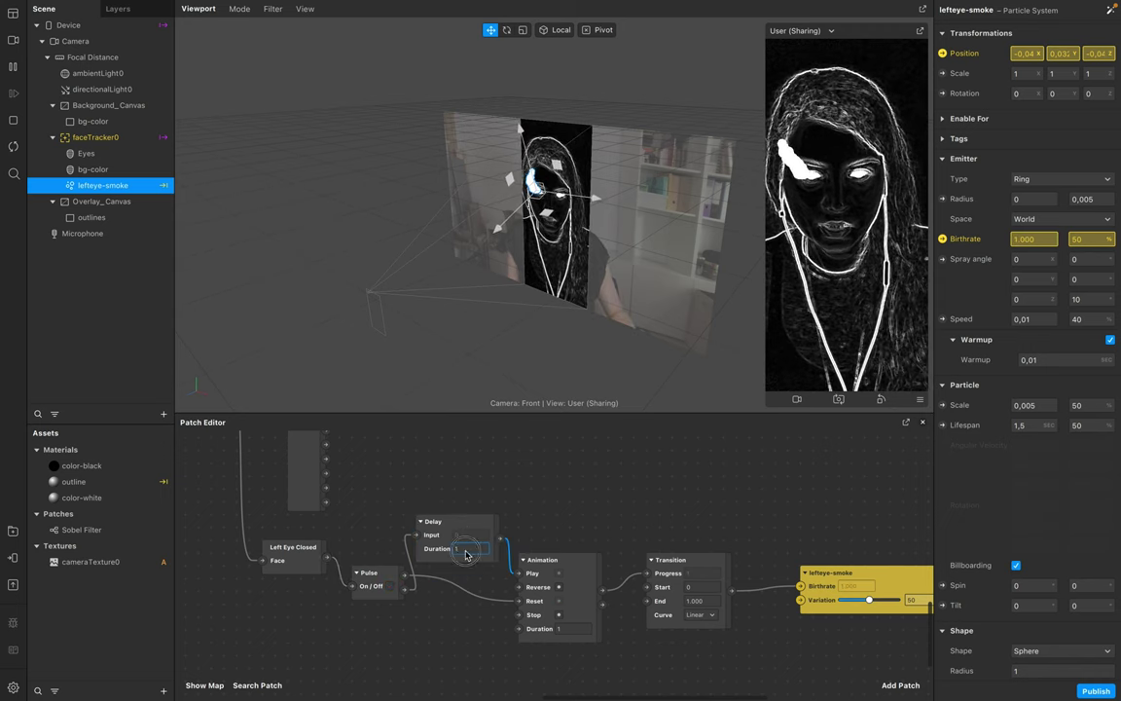
left_click_drag(466, 557, 467, 688)
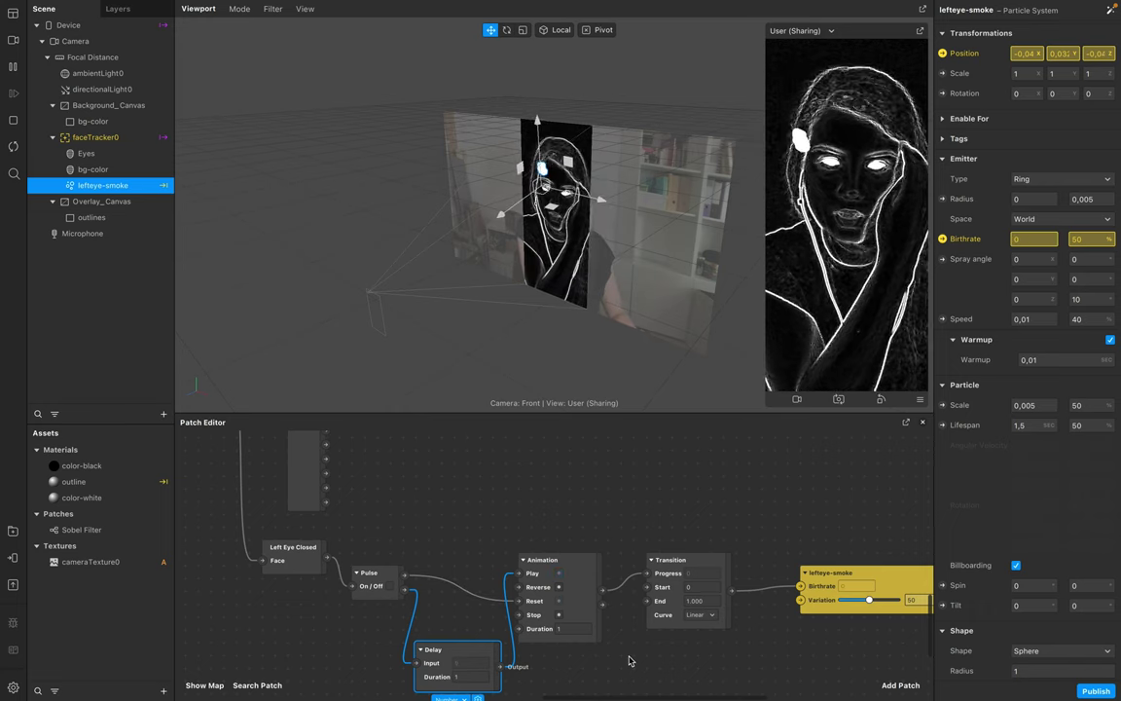
Step: Set the Animation patch's duration to 0,5
scroll(584, 652, "right", 3)
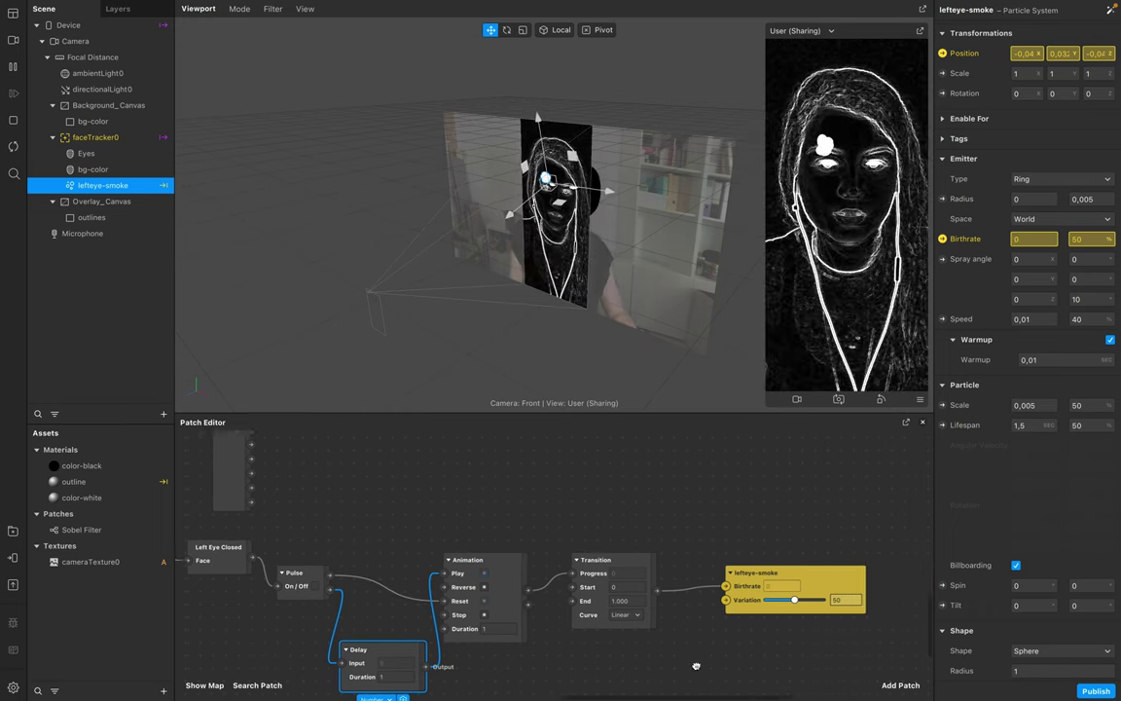
left_click(477, 629)
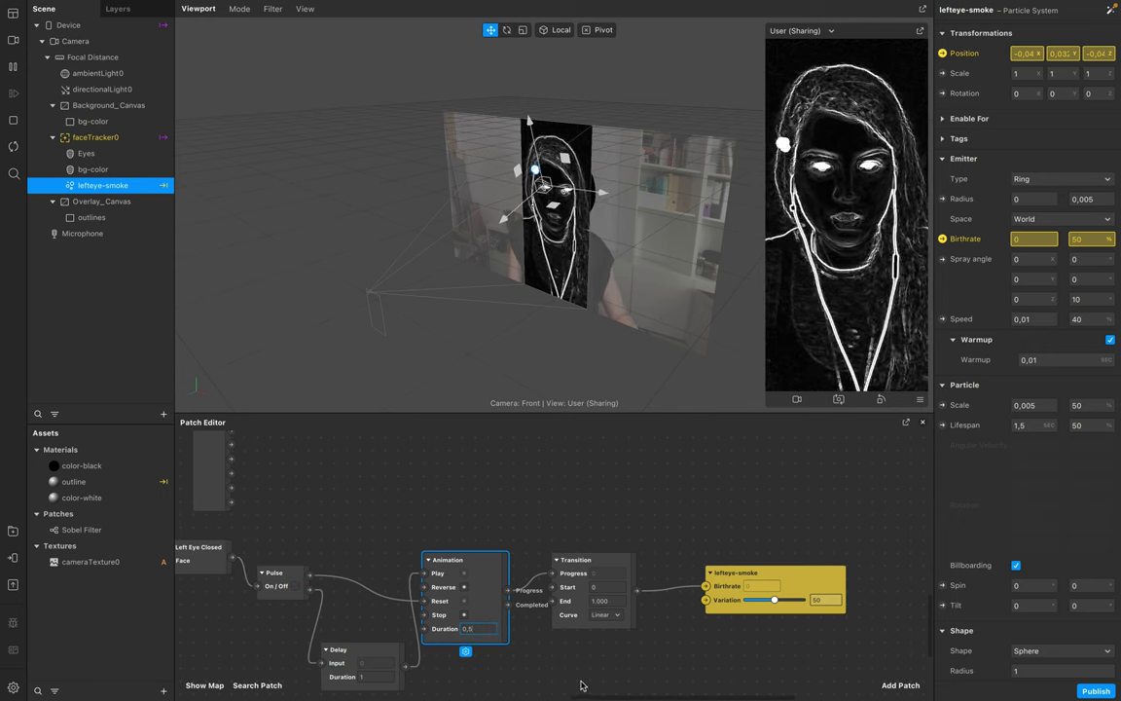
left_click_drag(394, 546, 581, 687)
scroll(389, 535, "down", 2)
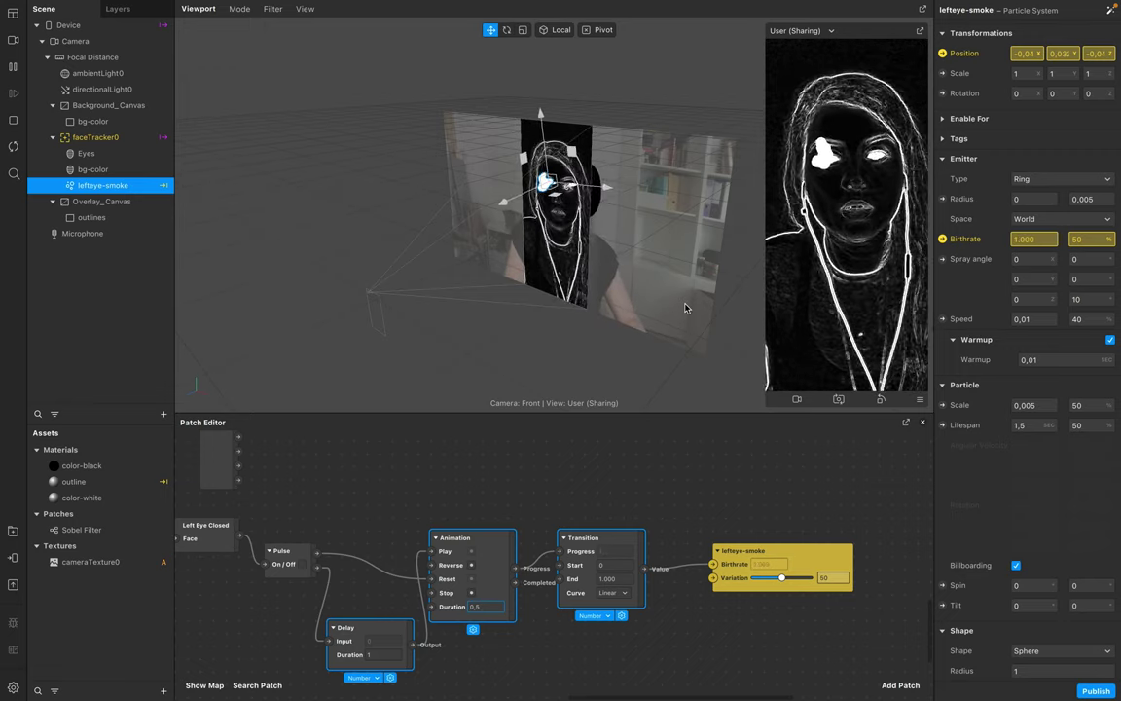
Step: Add a new JavaScript script asset to the project and open script.js for editing in Brackets
left_click(163, 690)
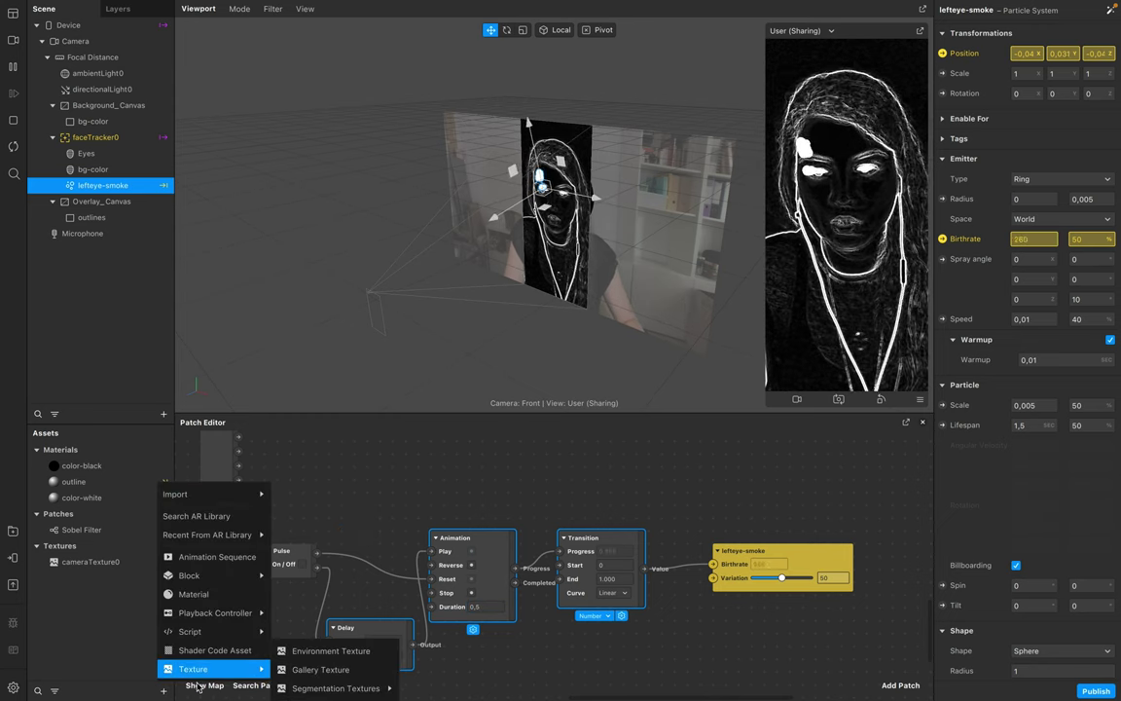
mouse_move(224, 632)
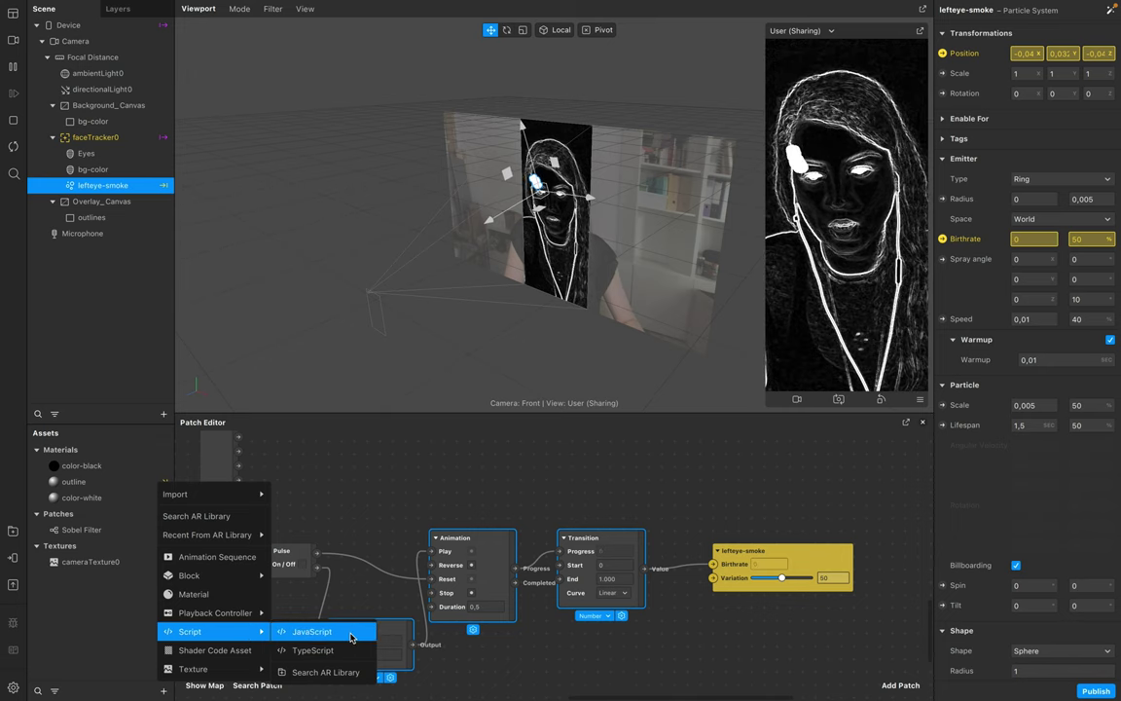
left_click(351, 637)
left_click(150, 655)
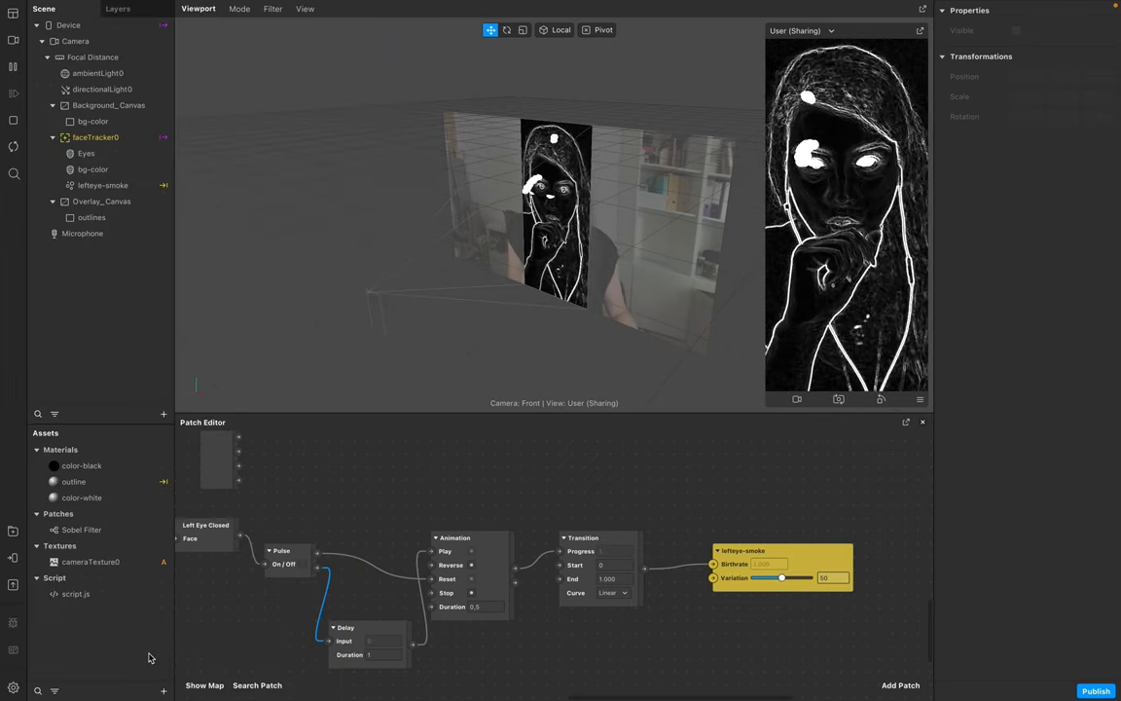
left_click(136, 594)
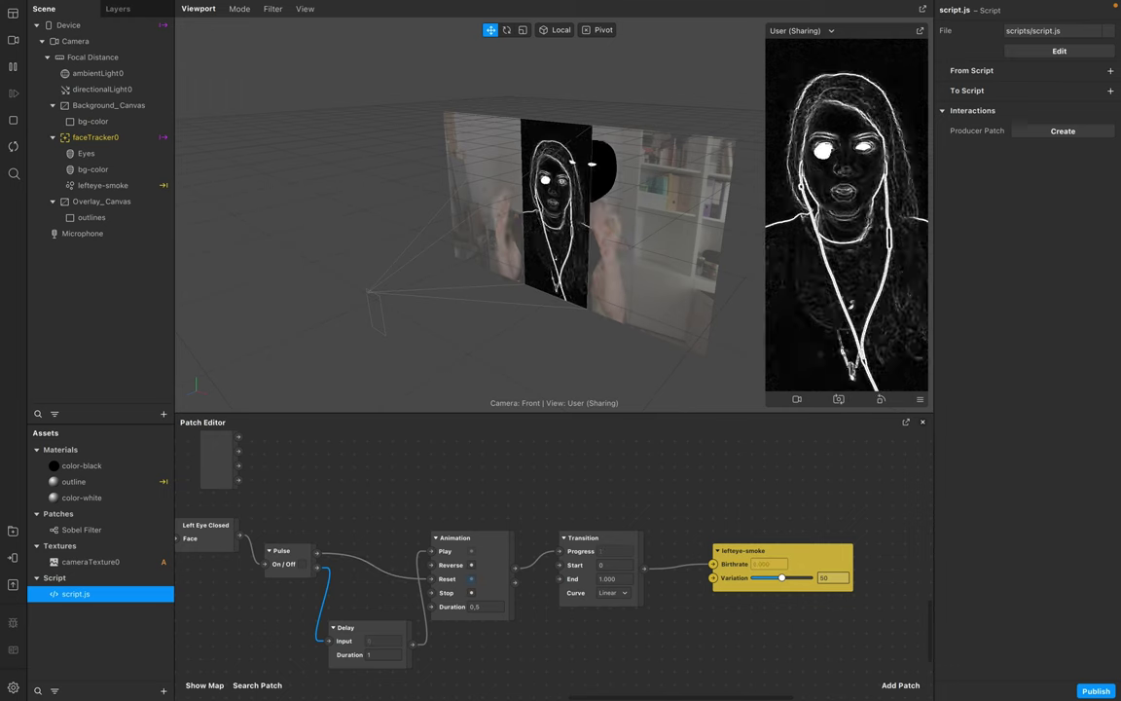
left_click(1060, 50)
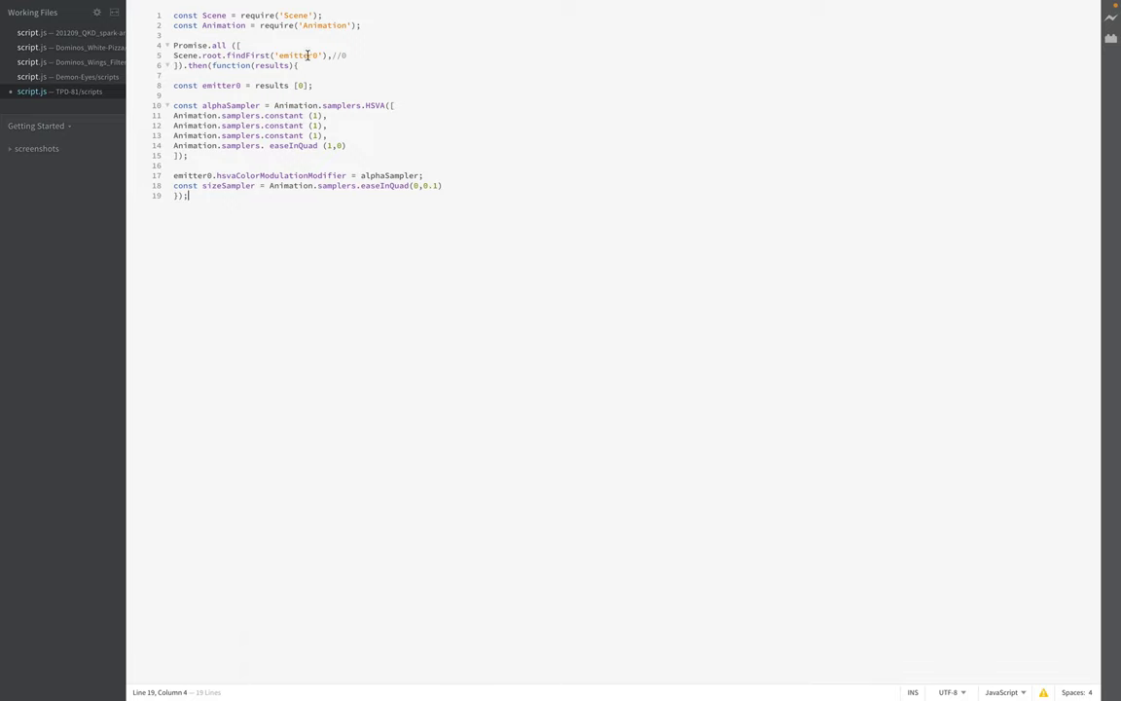
Step: Replace emitter0 with lefteye-smoke in the script's findFirst call, results constant and hsvaColorModulationModifier line
left_click_drag(317, 55, 278, 55)
type("left")
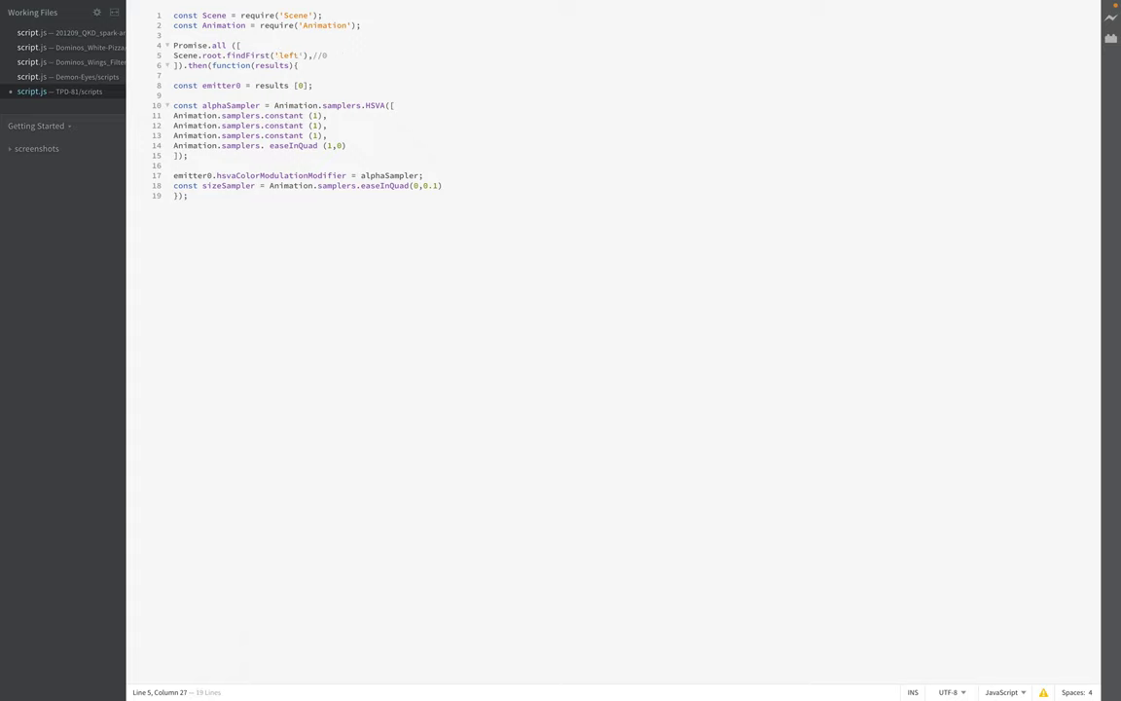
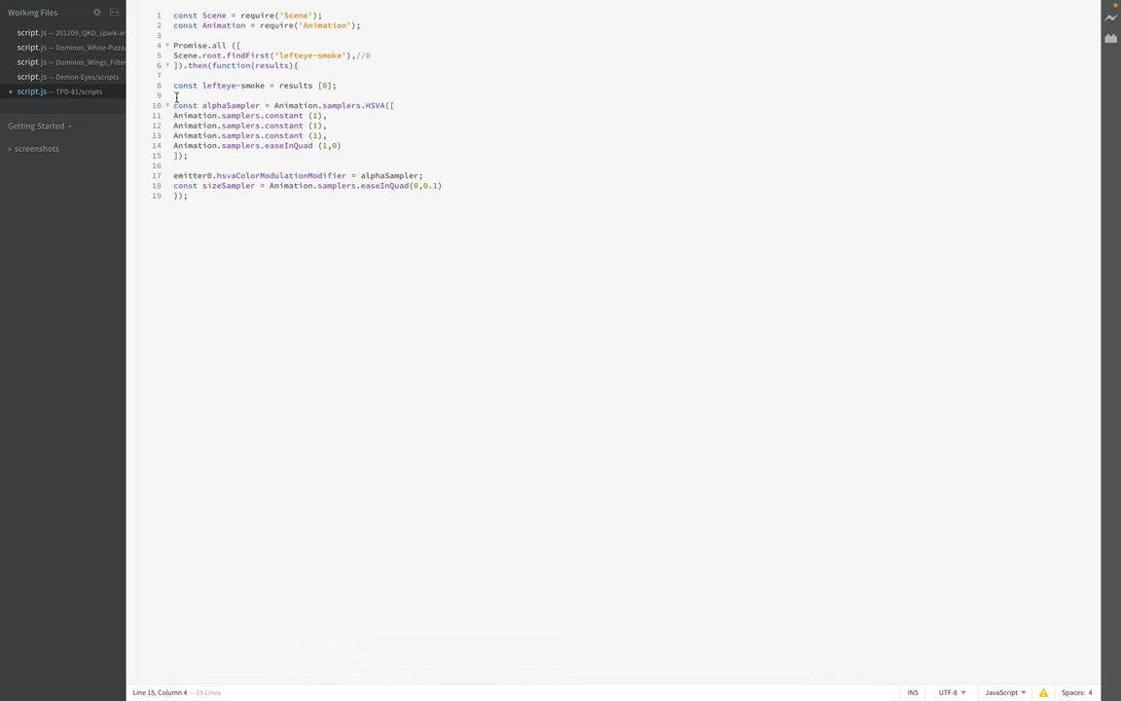
mouse_move(123, 5)
left_click(213, 175)
mouse_move(205, 84)
left_mouse_down()
mouse_move(265, 85)
mouse_move(203, 85)
left_mouse_up()
key("ctrl+c")
left_click(266, 84)
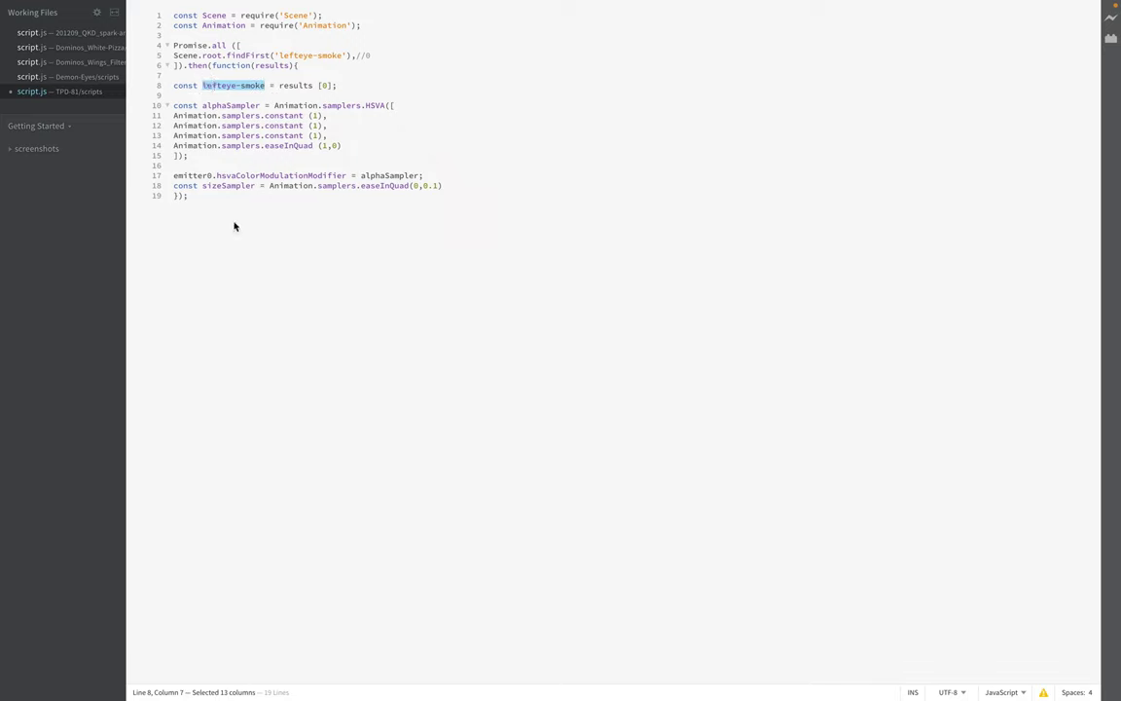
left_click_drag(212, 176, 174, 178)
key("ctrl+v")
left_click(391, 308)
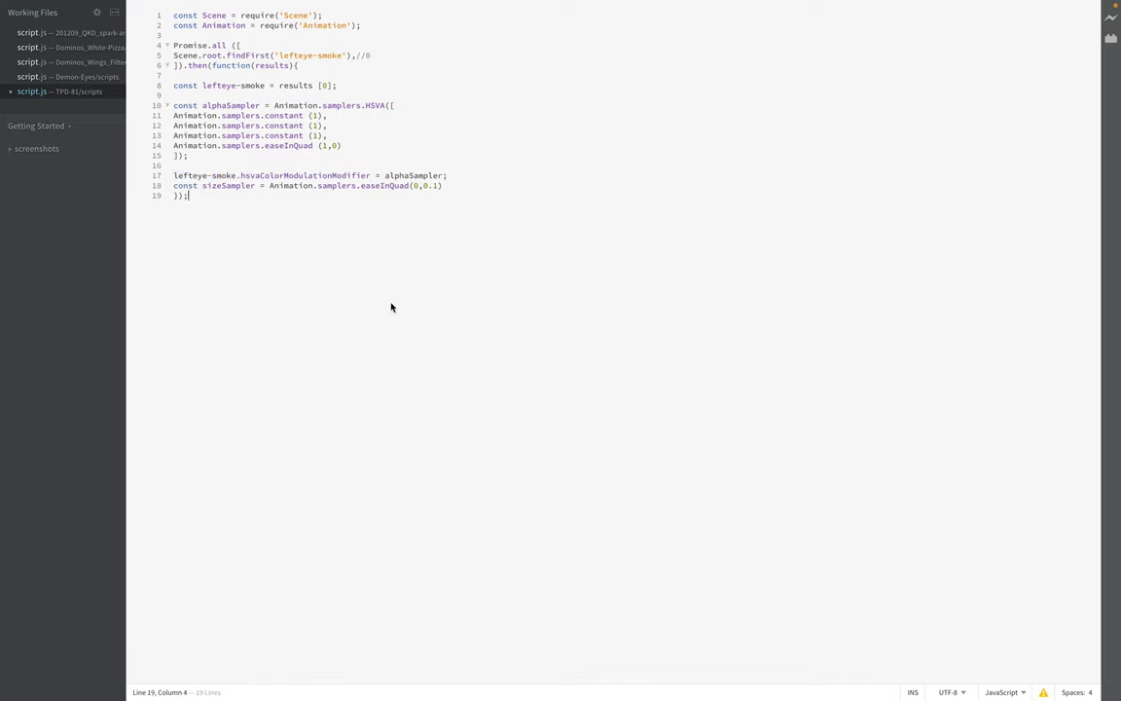
Step: Save script.js, leave the editor's full-screen view and switch to Spark AR Studio
left_click(235, 177)
left_click(211, 185)
left_click(461, 198)
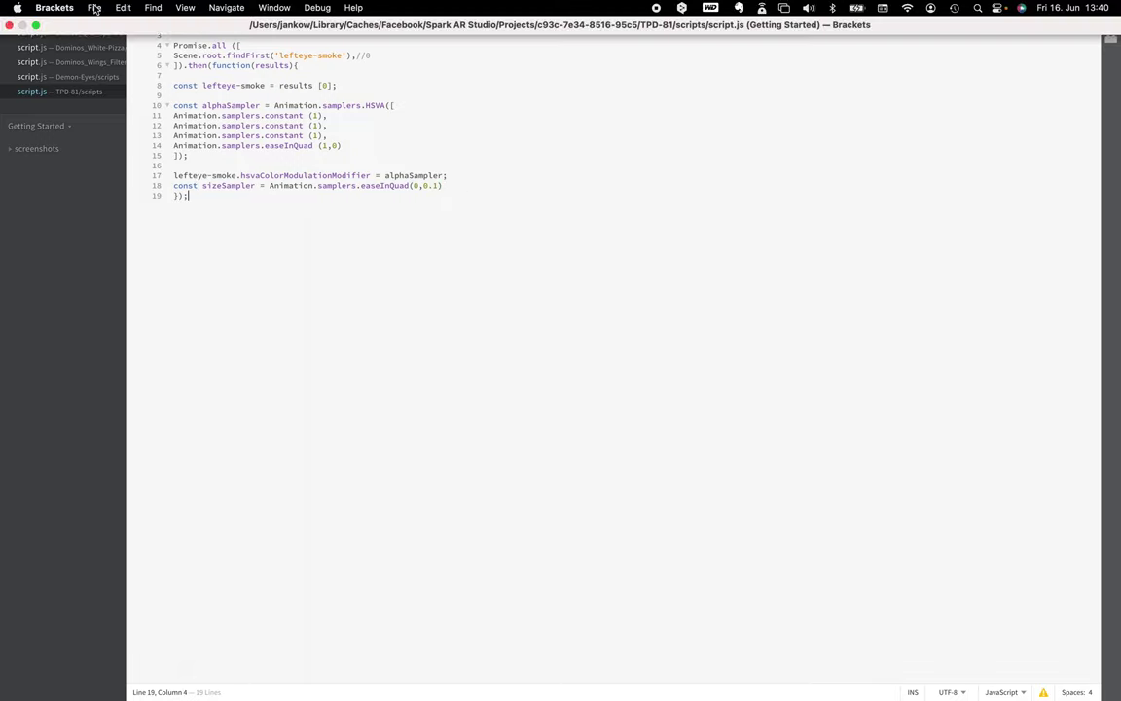
left_click(41, 22)
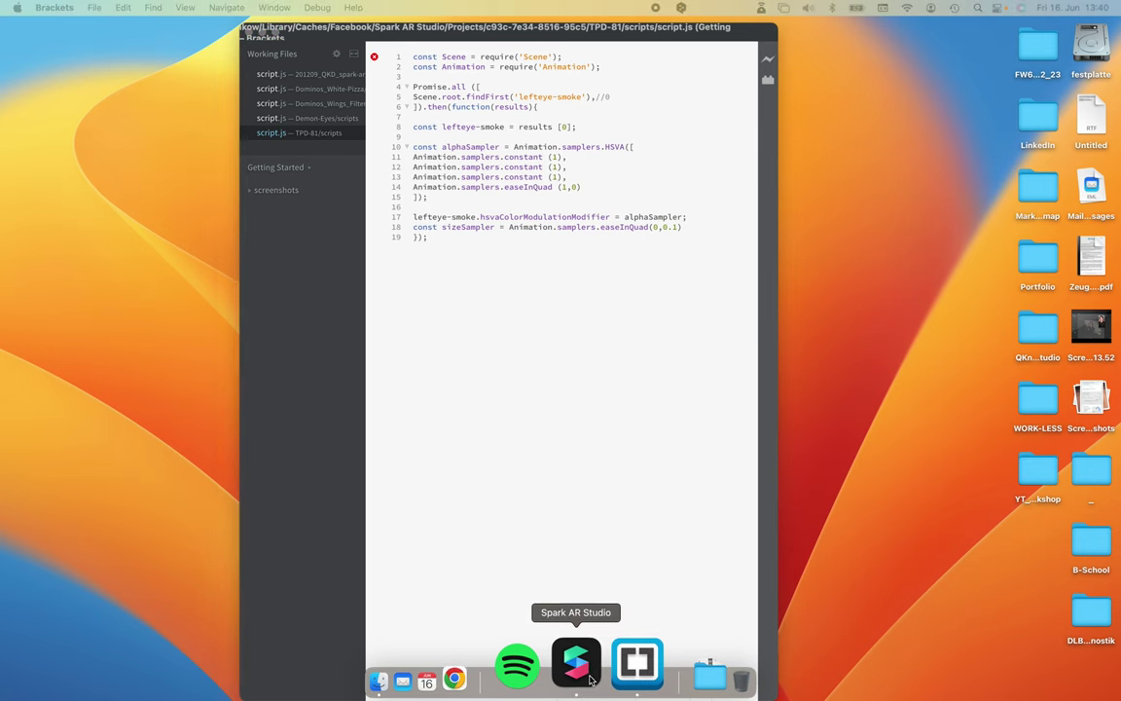
left_click(588, 677)
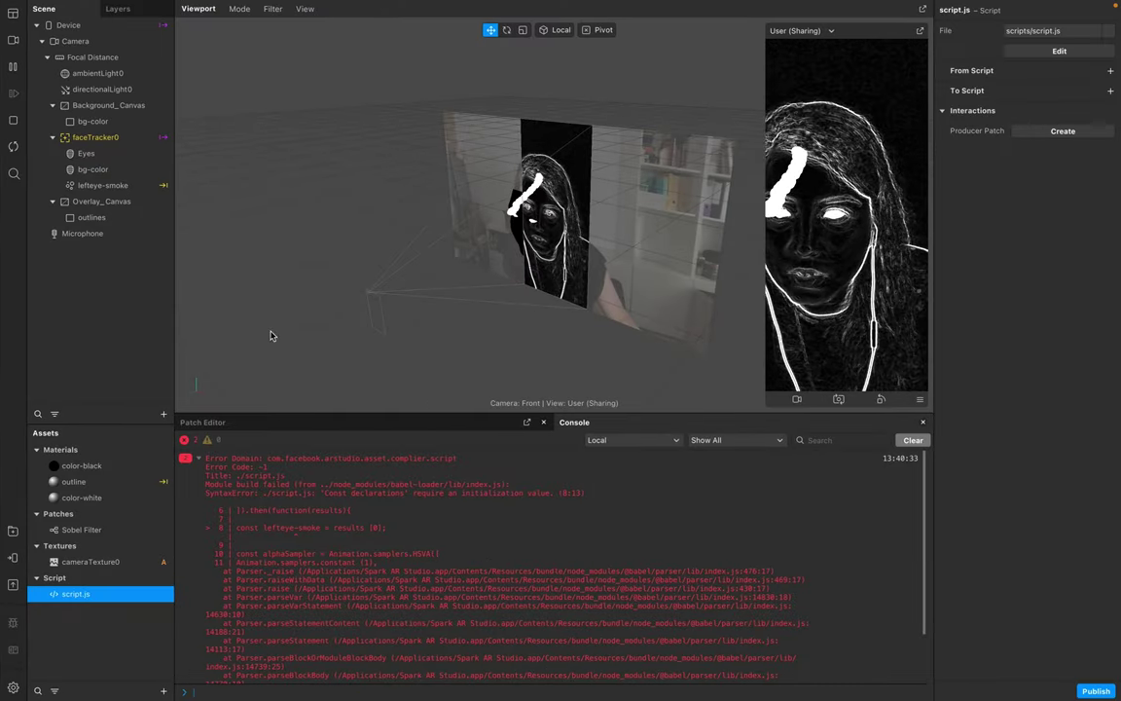
Step: Rename the lefteye-smoke particle system to lefteyesmoke and switch to the script in Brackets
double_click(130, 186)
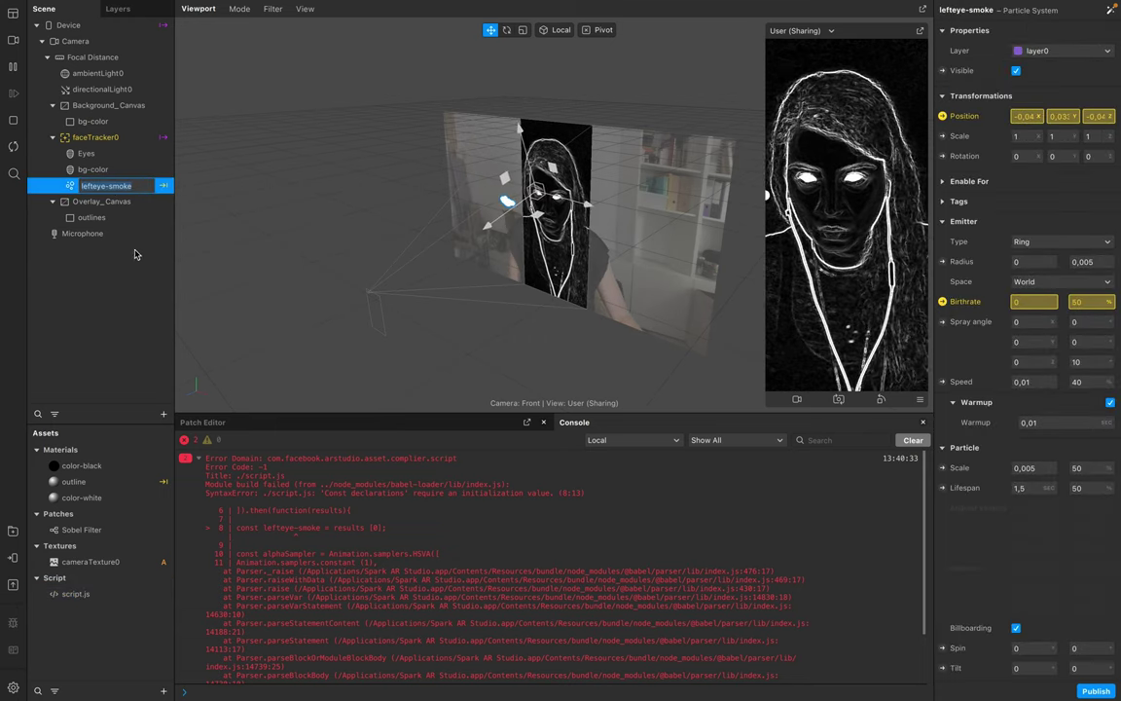
mouse_move(73, 6)
left_click(36, 24)
left_click(174, 118)
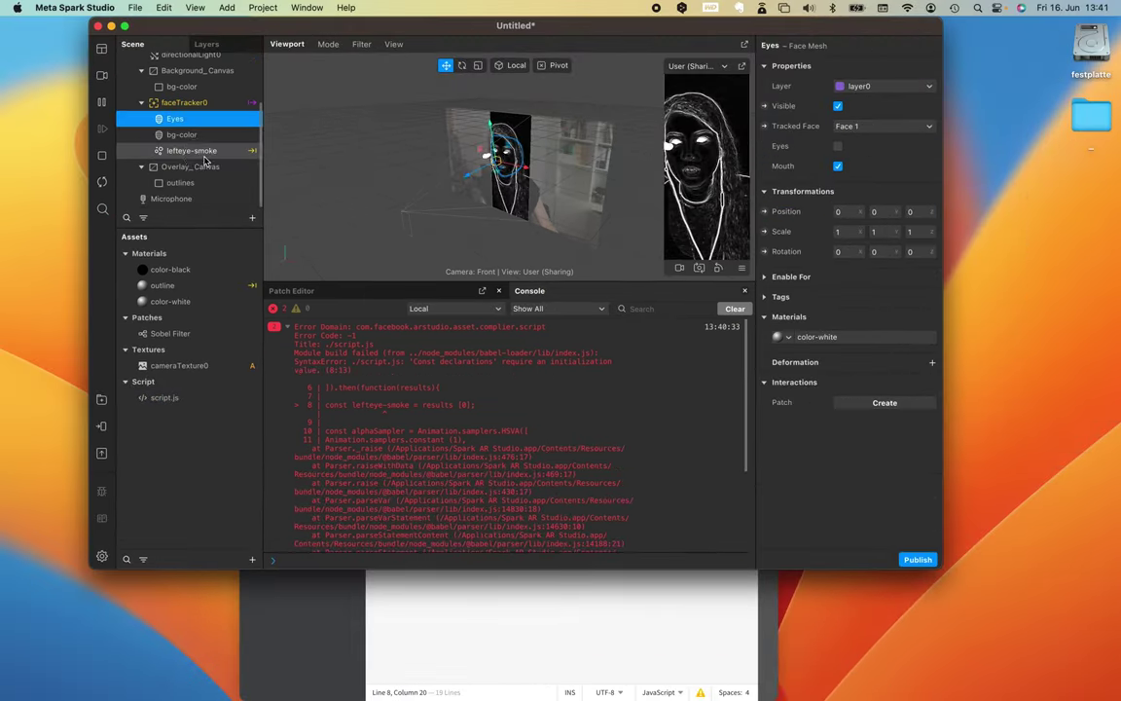
double_click(198, 152)
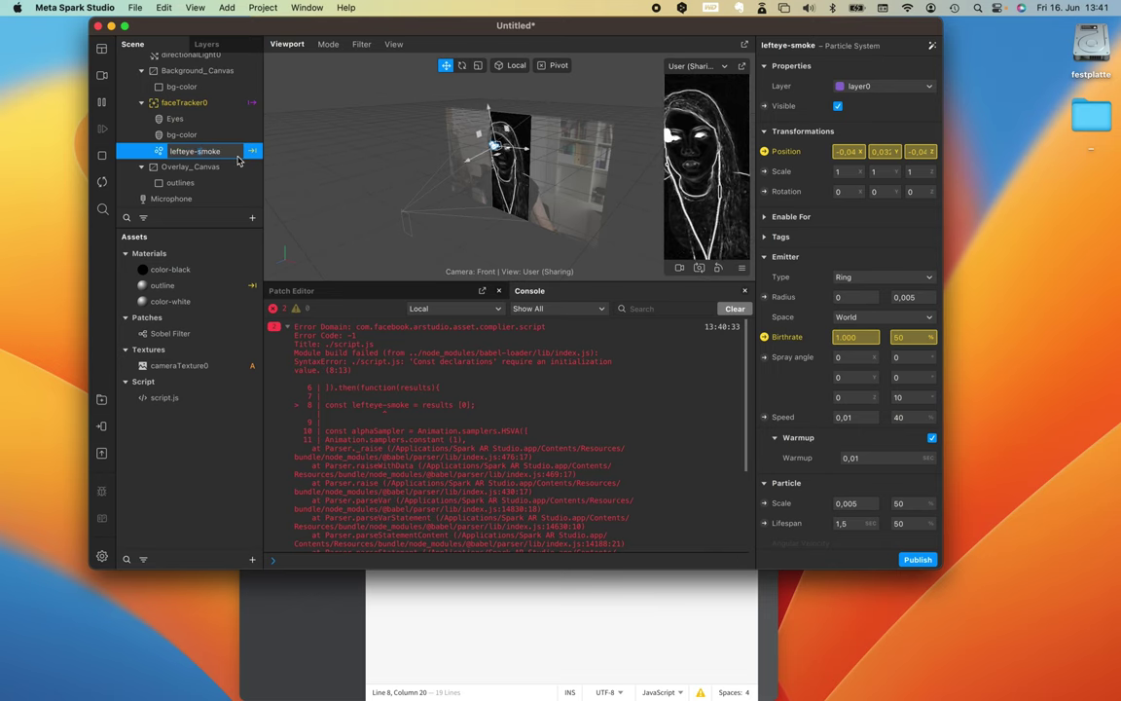
key("BackSpace")
key("Return")
key("super+Tab")
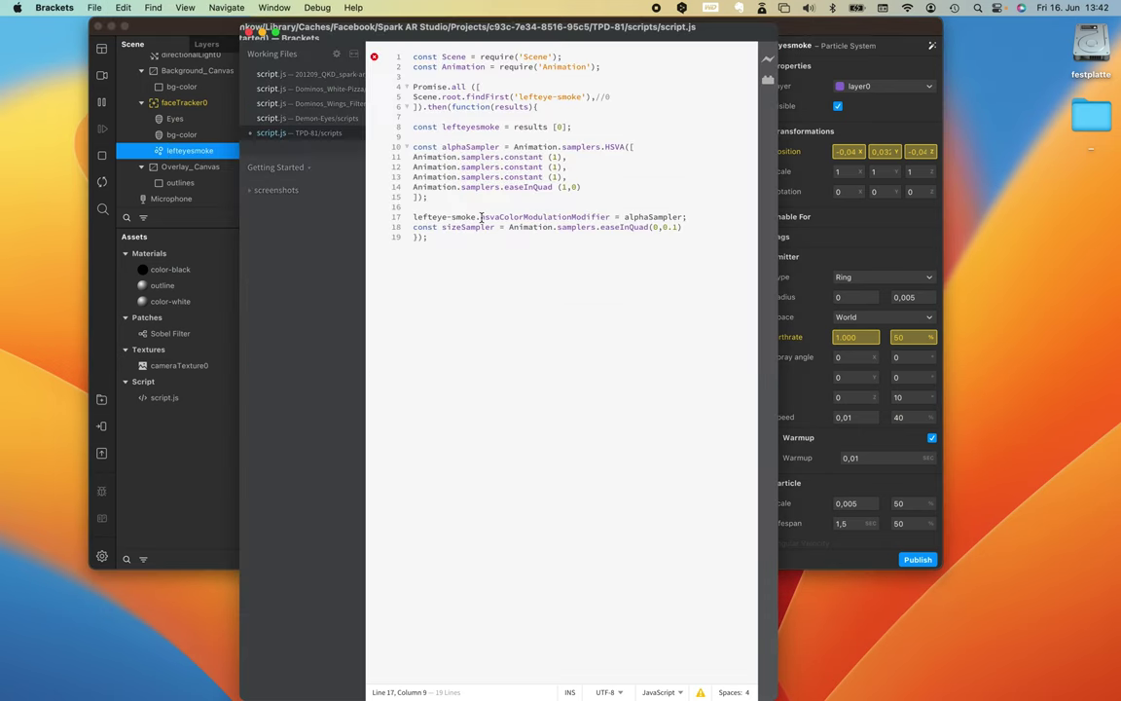
Step: Replace lefteye-smoke with lefteyesmoke in the script's hsvaColorModulationModifier line and findFirst call
left_click(446, 216)
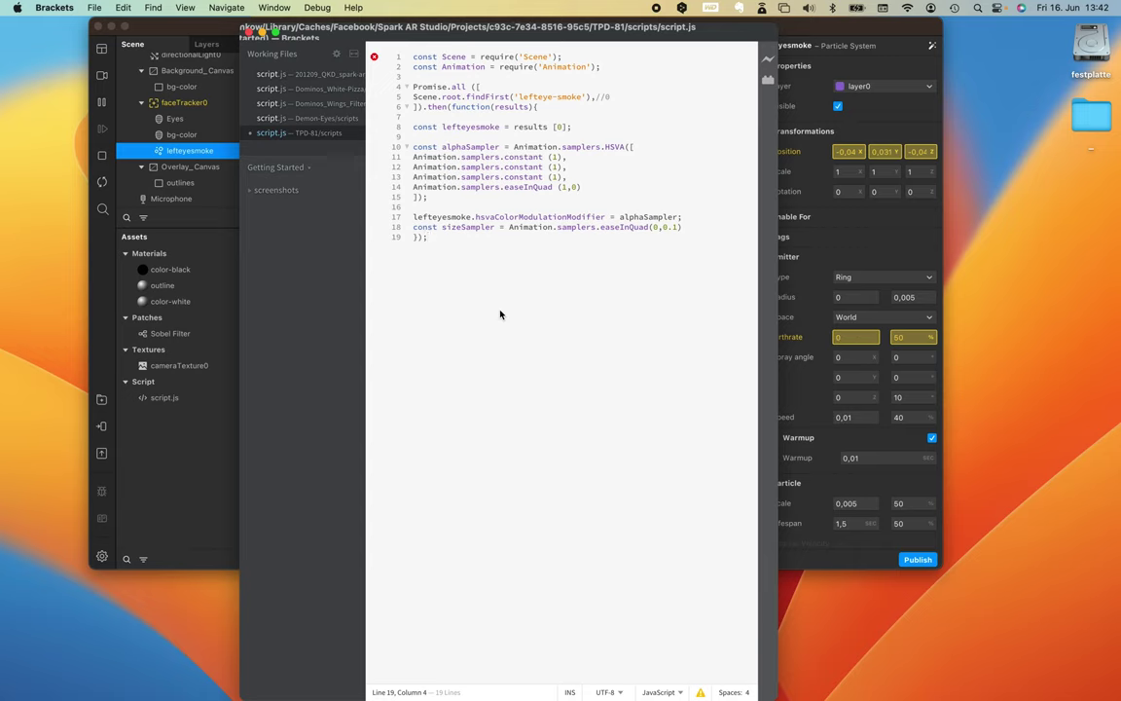
left_click(179, 419)
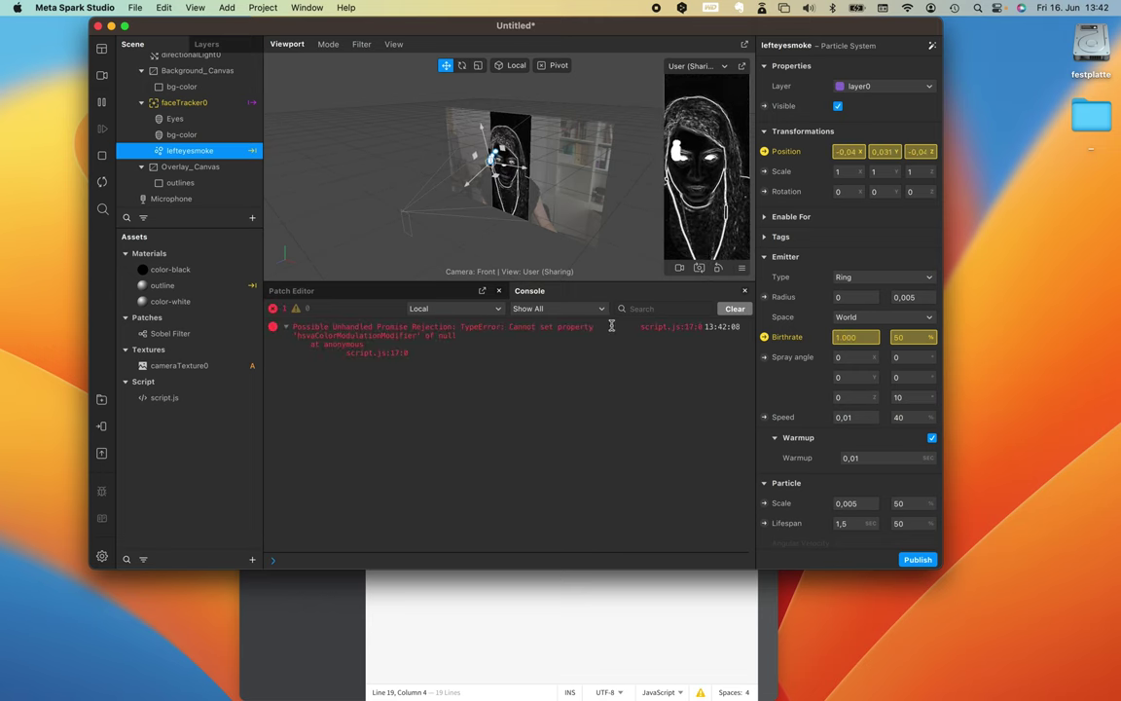
key("super+Tab")
left_click(553, 97)
left_click(496, 371)
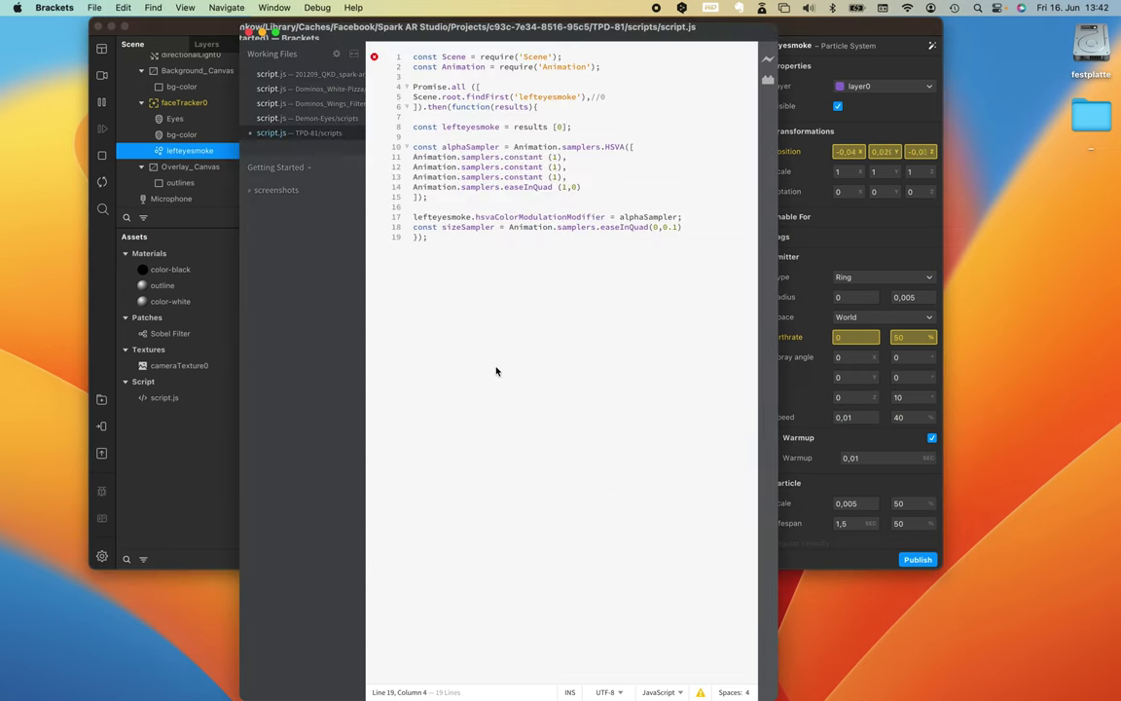
Step: Switch to Spark AR Studio, make the viewport slightly taller and close the Console
left_click(187, 500)
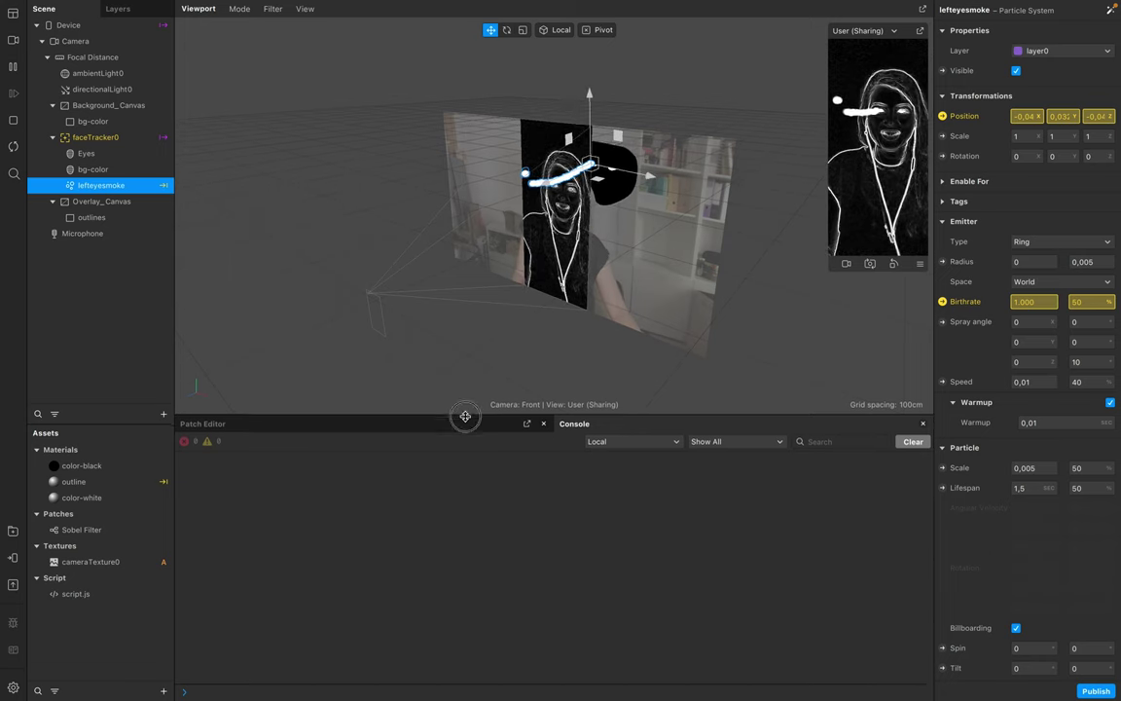
left_click_drag(465, 416, 389, 440)
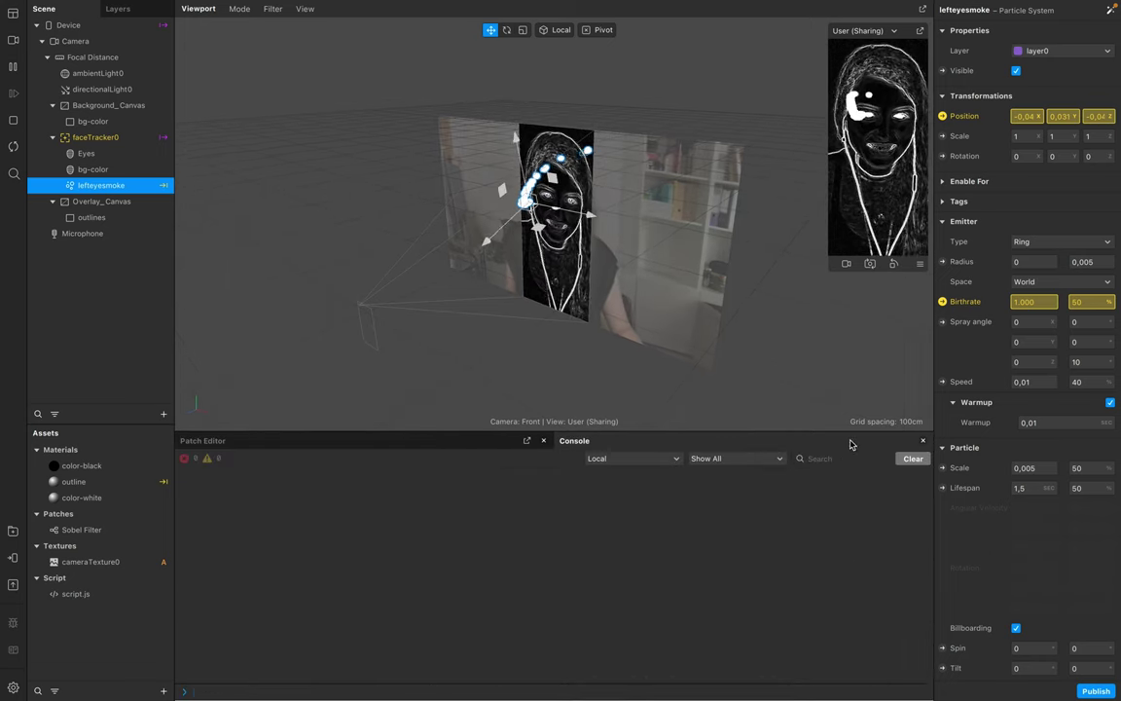
left_click(922, 443)
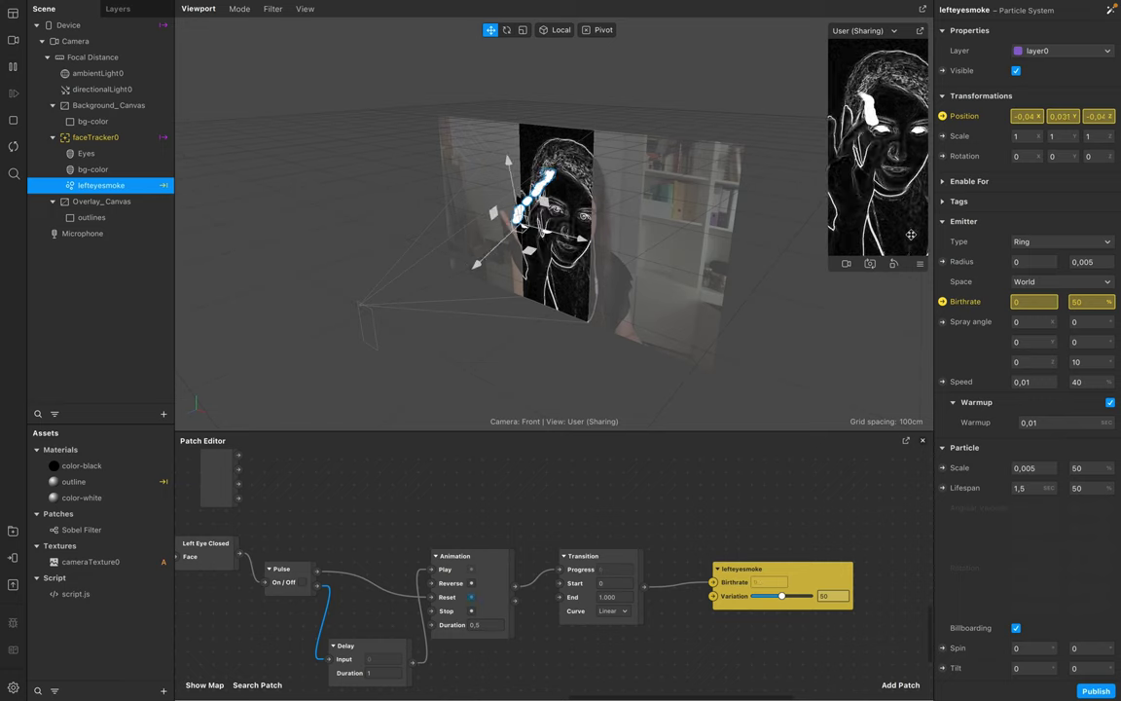
Step: Switch to script.js in Brackets and change the sizeSampler's easeInQuad arguments to (0,1)
left_click(36, 30)
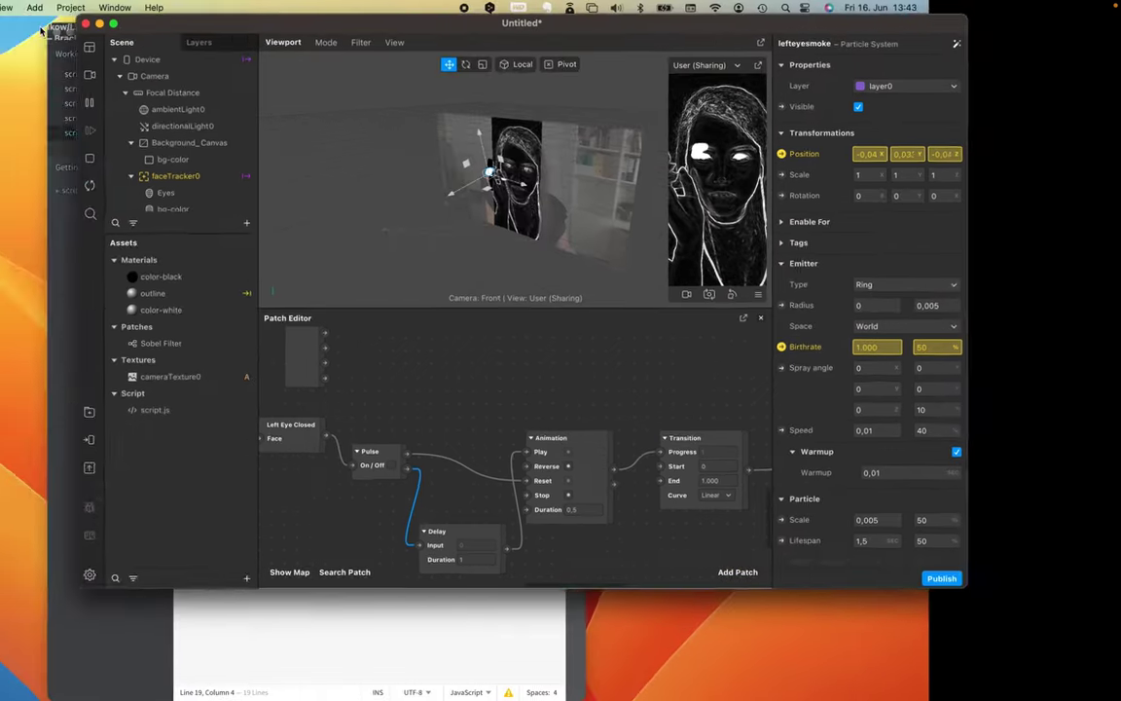
left_click(550, 602)
left_click(687, 227)
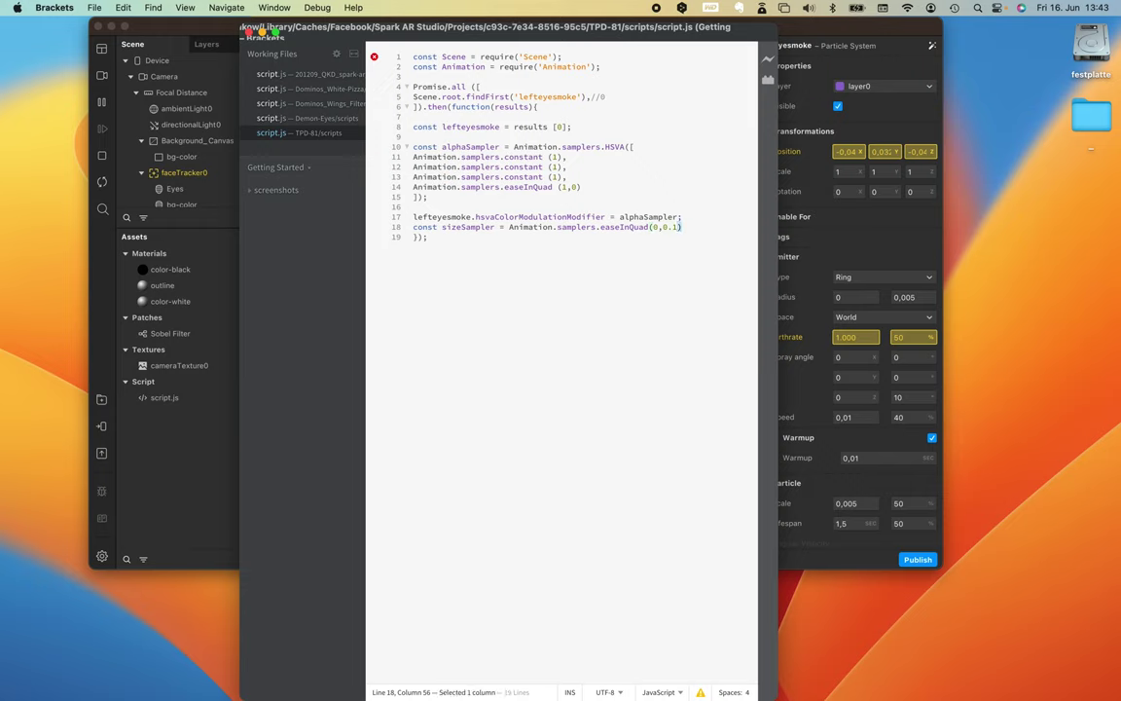
key("shift+Left")
key("shift+Left")
key("shift+Left")
type("1")
left_click(617, 316)
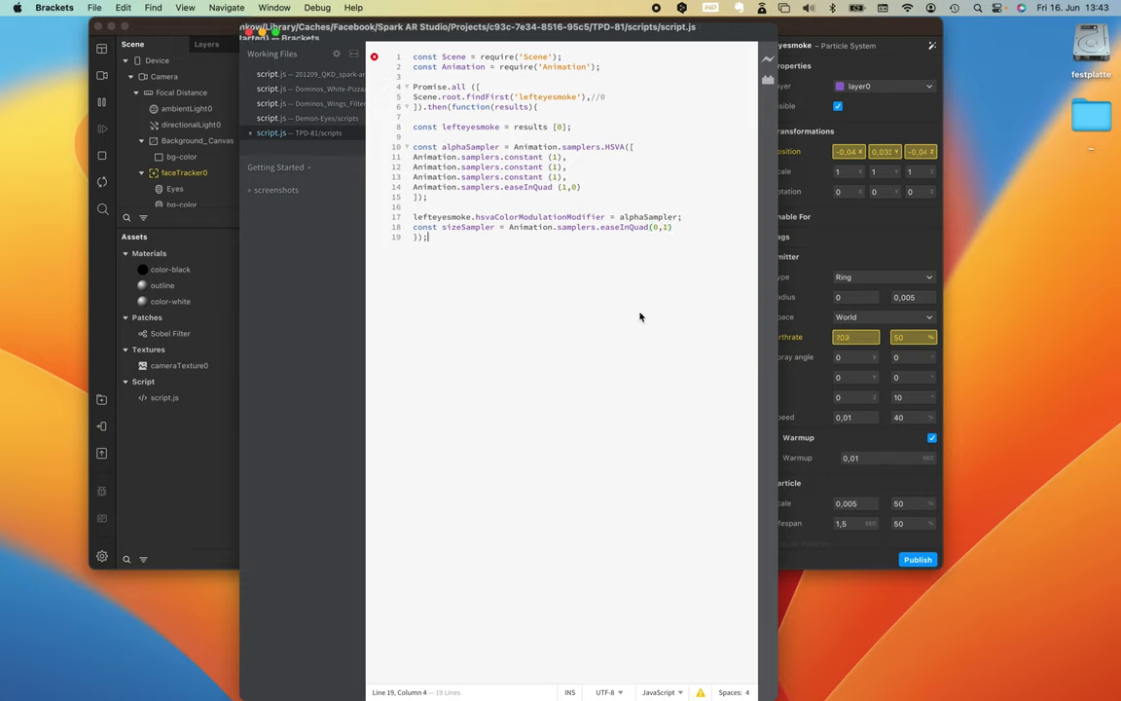
Step: Switch to Spark AR Studio, enlarge the simulator preview and make the Patch Editor taller
left_click(197, 389)
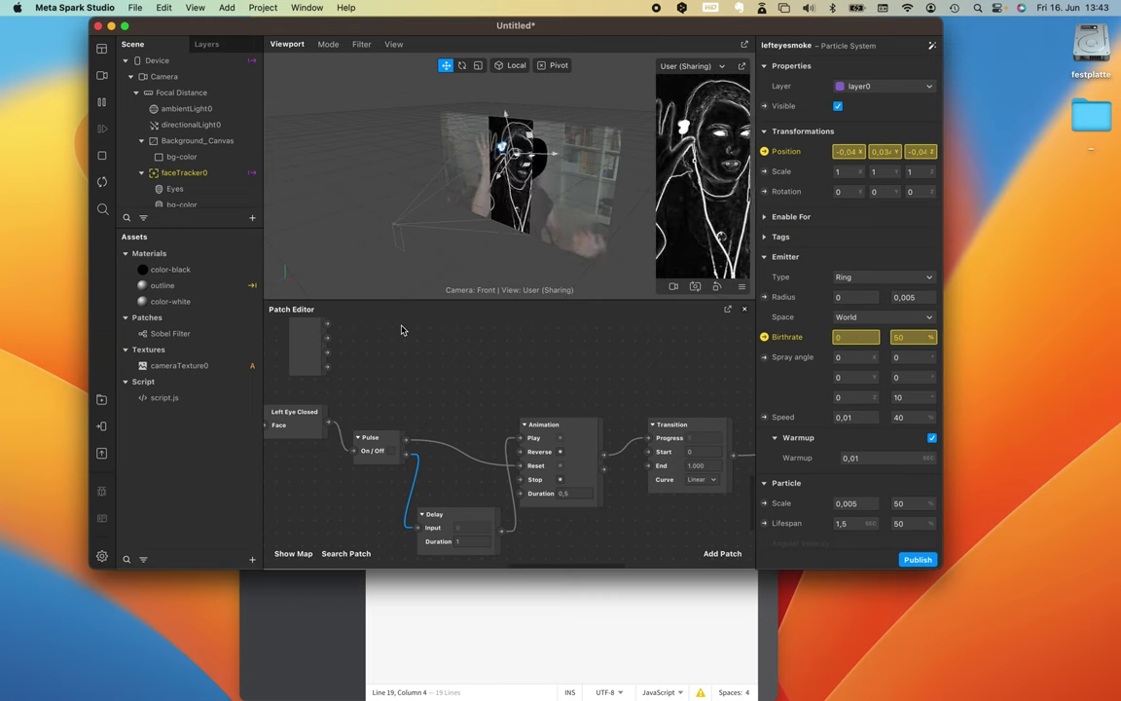
key("super+Tab")
key("super+Tab")
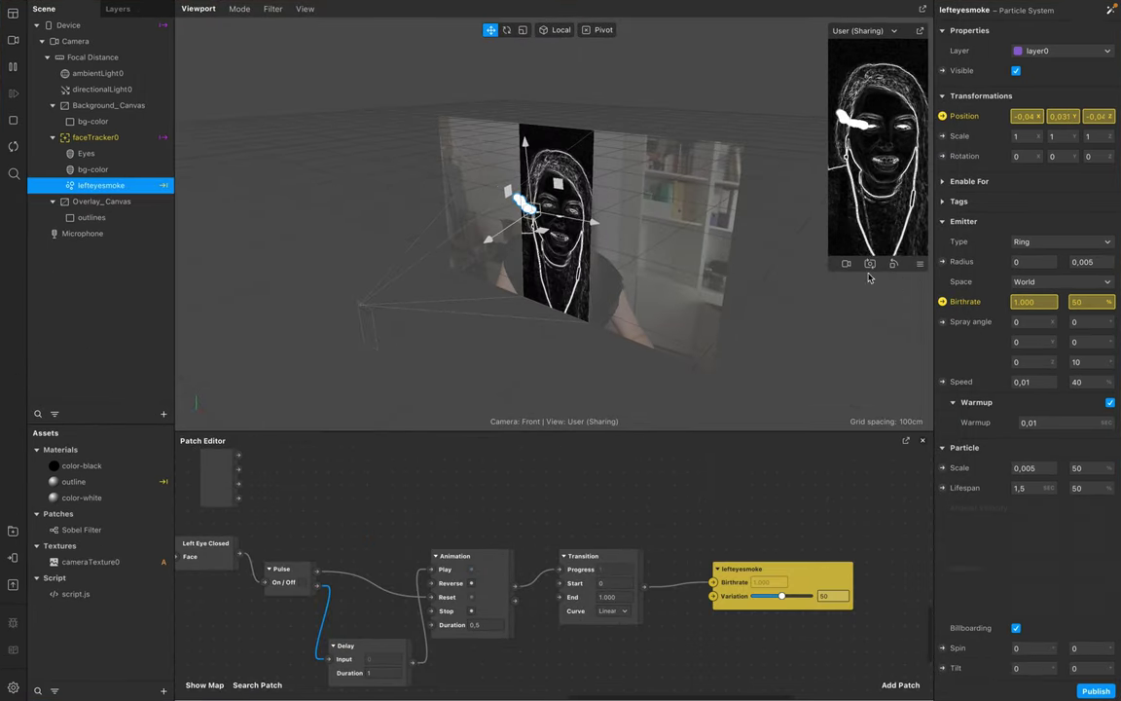
left_click_drag(831, 270, 681, 380)
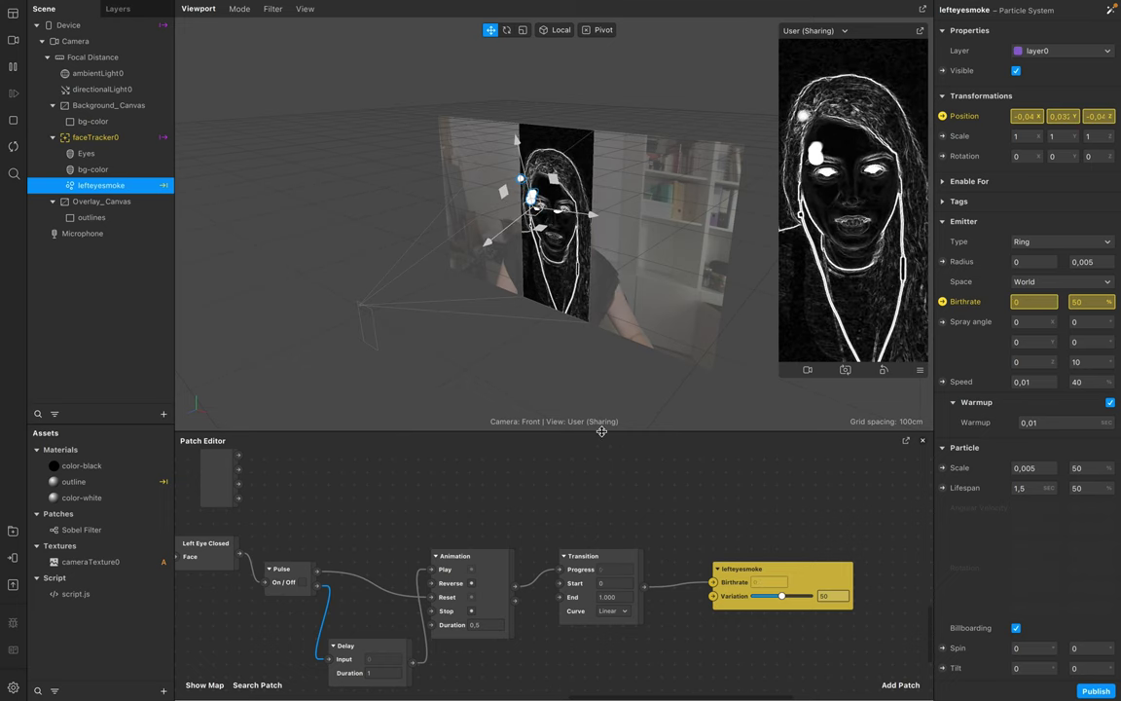
left_click_drag(604, 431, 645, 316)
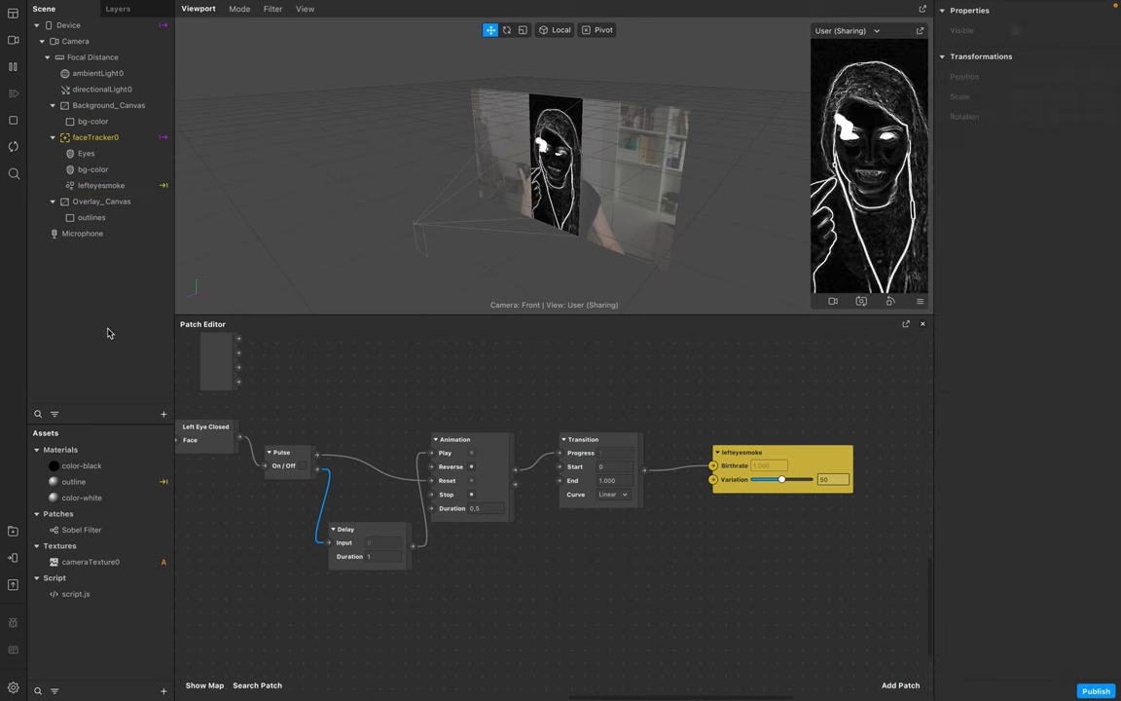
Step: Duplicate the lefteyesmoke particle system under faceTracker0 and rename the copy righteyesmoke
key("super+d")
left_click(117, 202)
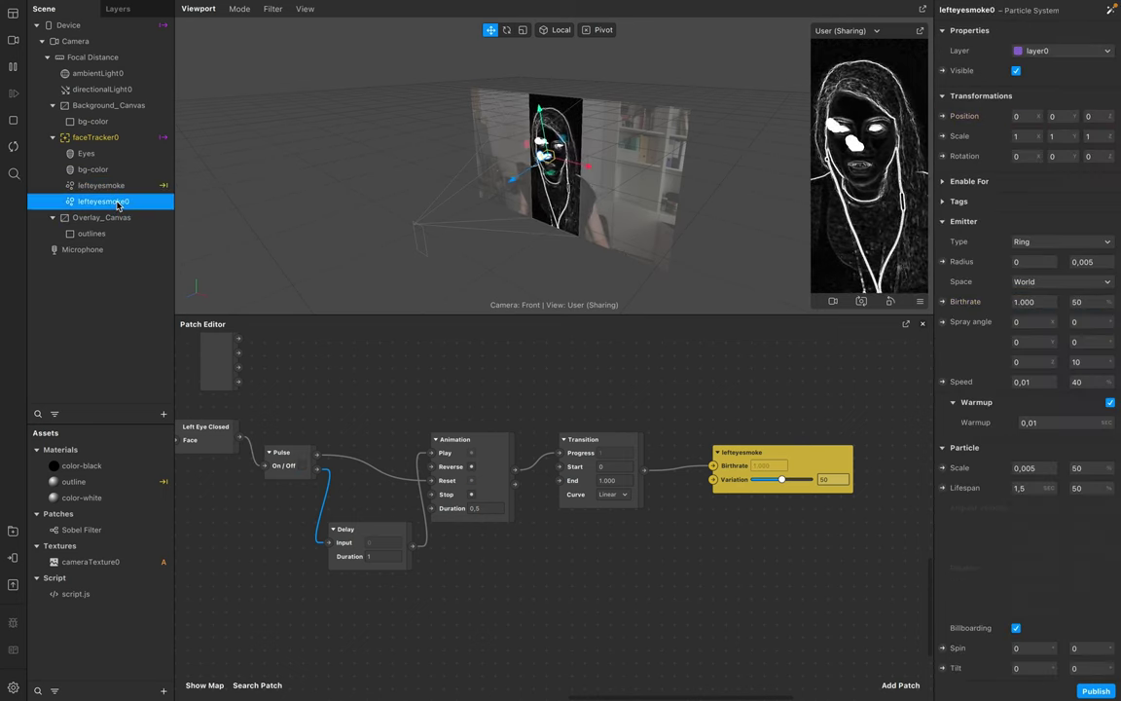
left_click(117, 202)
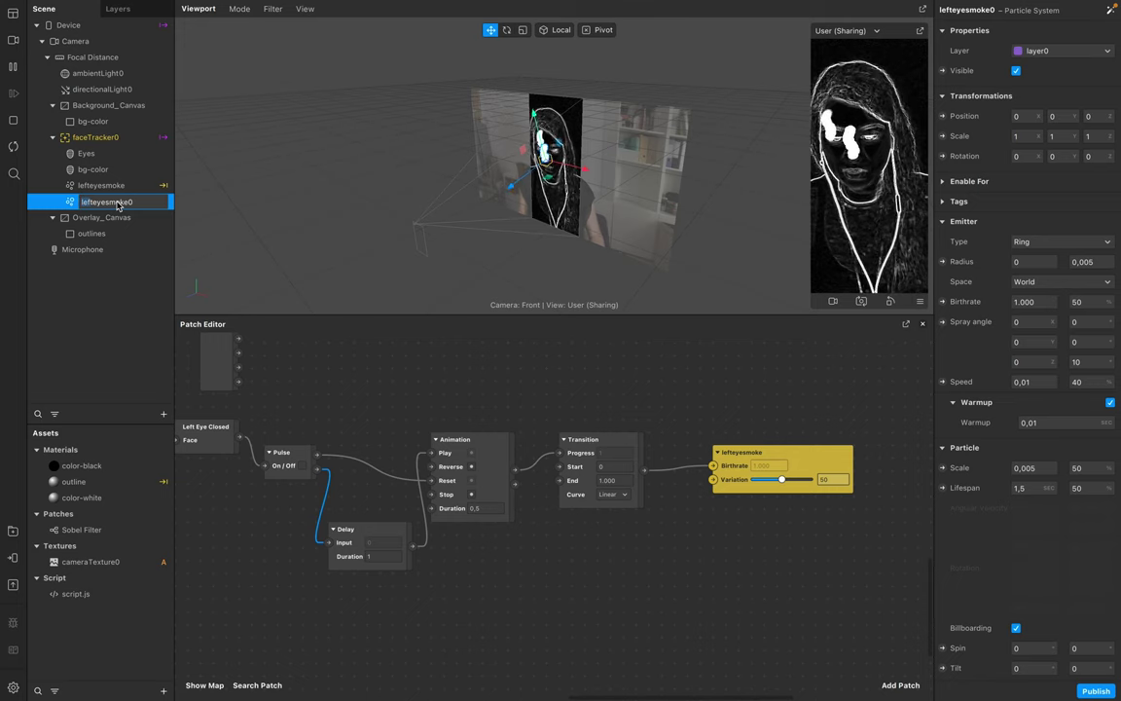
type("right")
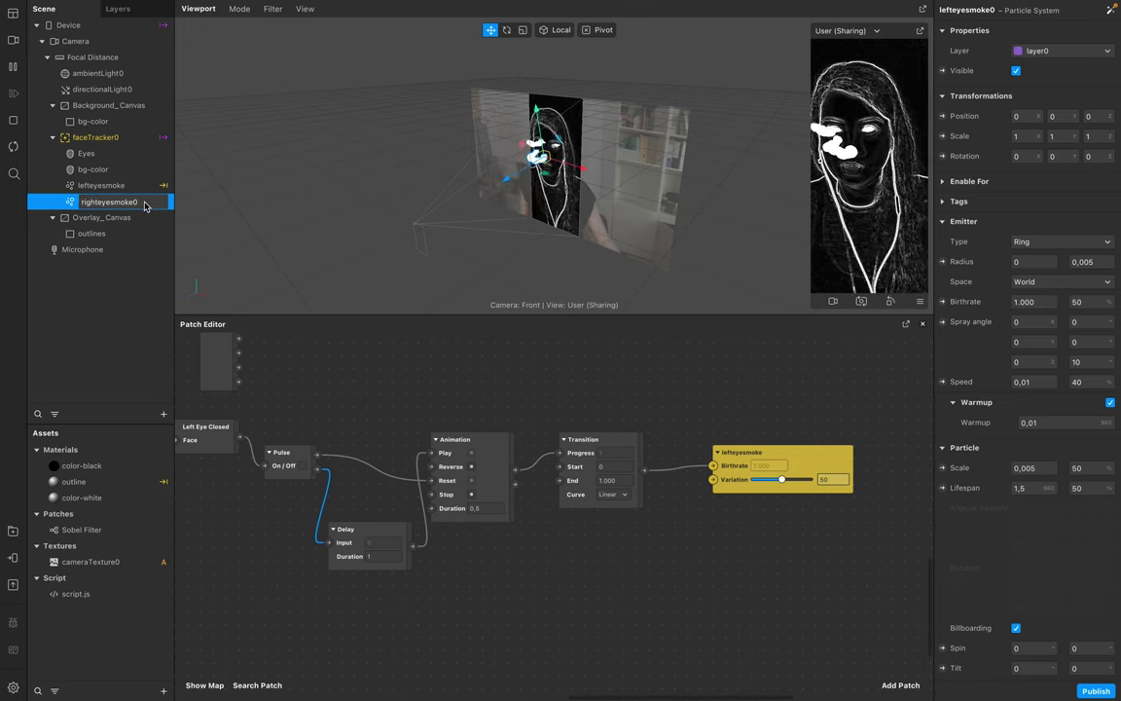
key("Return")
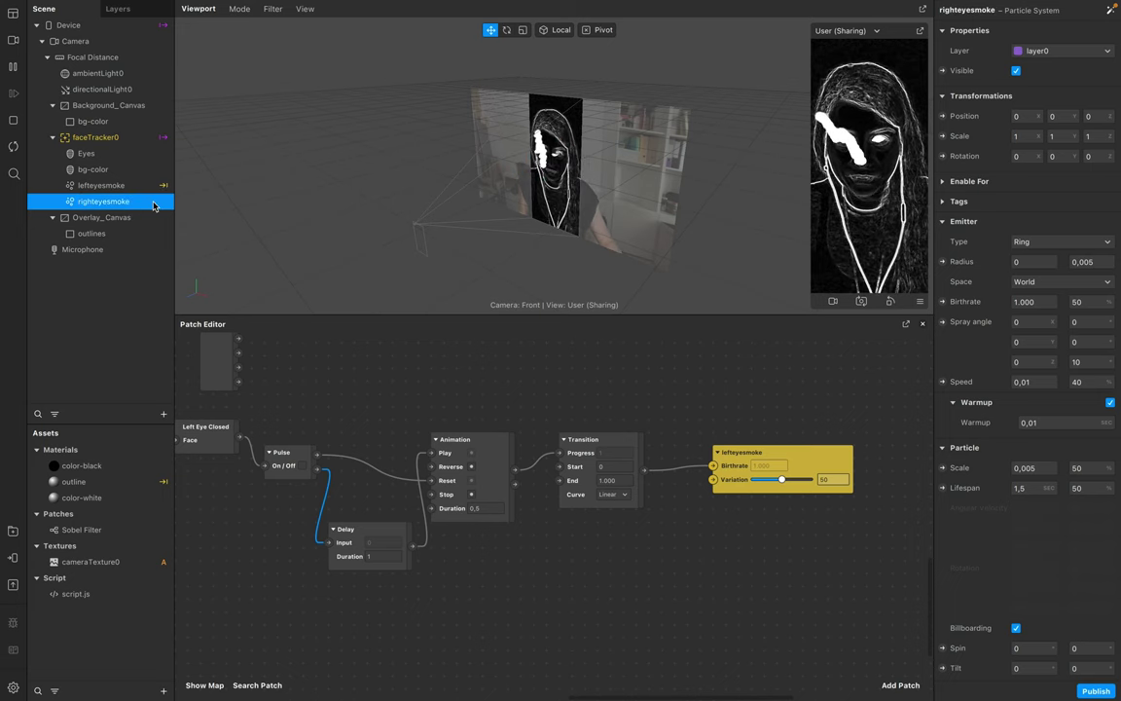
Step: Create a position patch for righteyesmoke and connect the Eyelid patch's Right Outside Corner output to its 3D Position
scroll(534, 608, "down", 3)
scroll(534, 536, "up", 10)
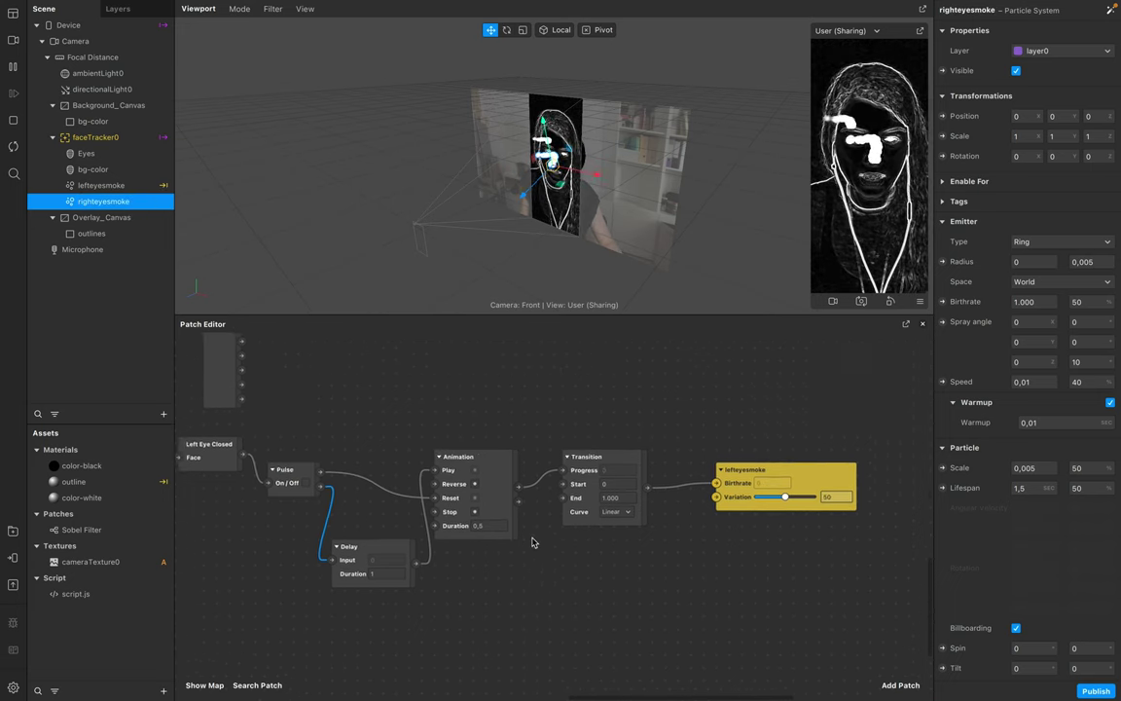
scroll(532, 539, "down", 2)
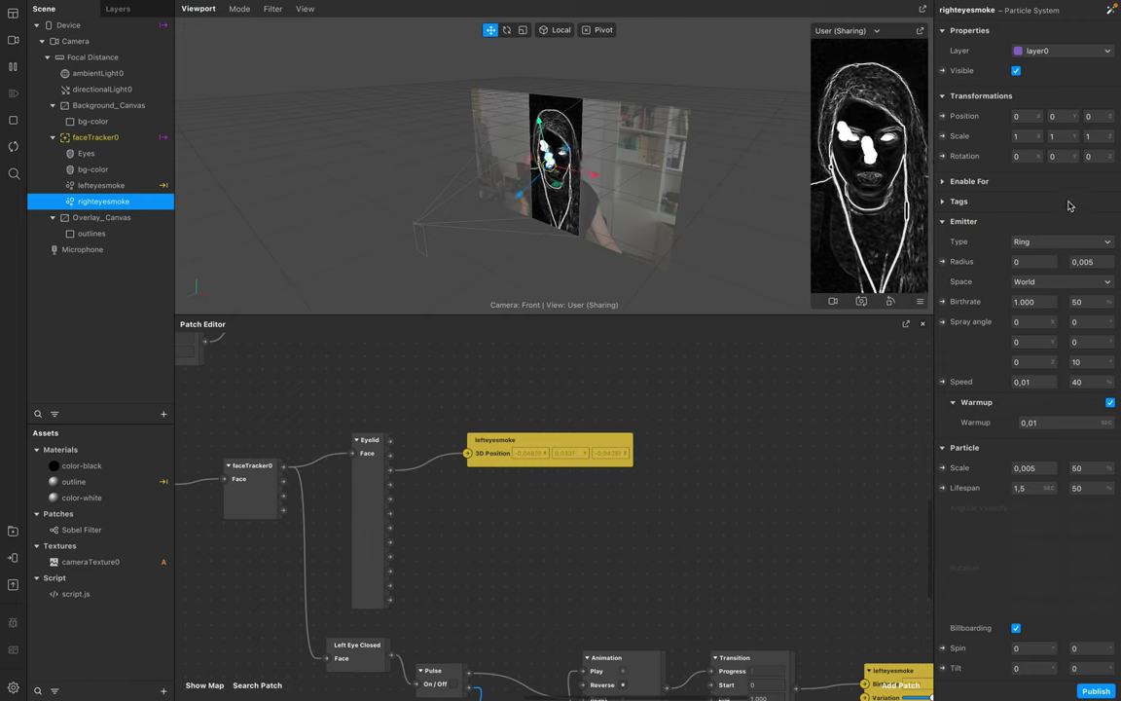
left_click(943, 117)
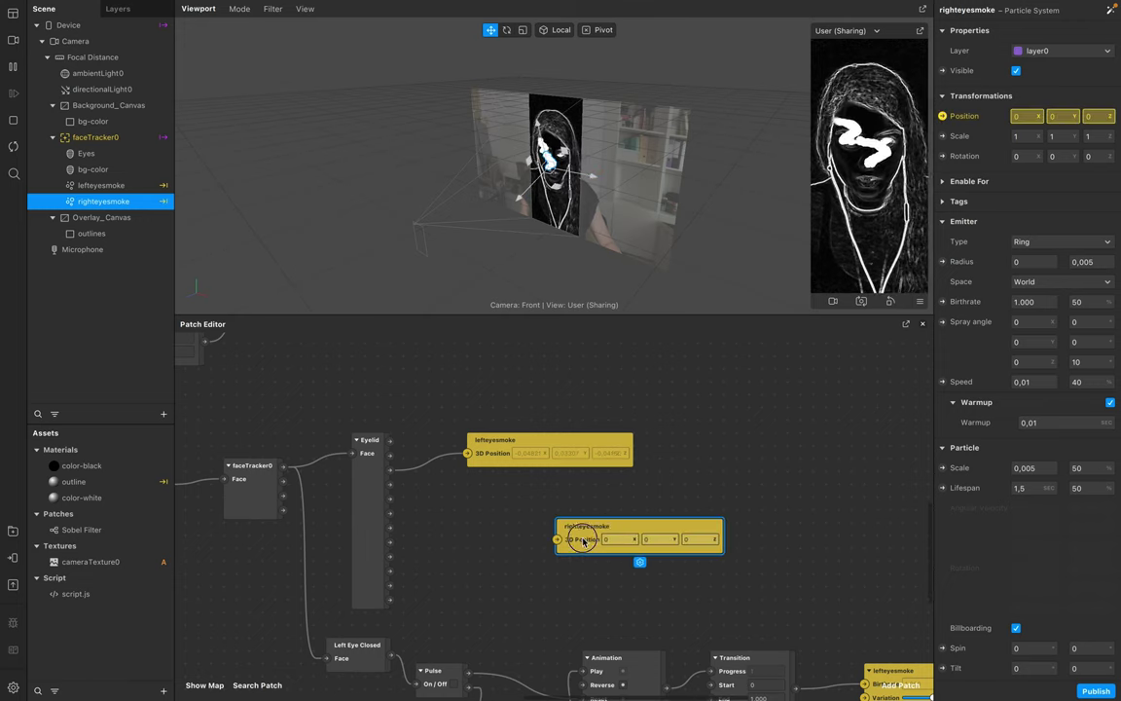
left_click_drag(581, 532, 472, 497)
left_click(362, 546)
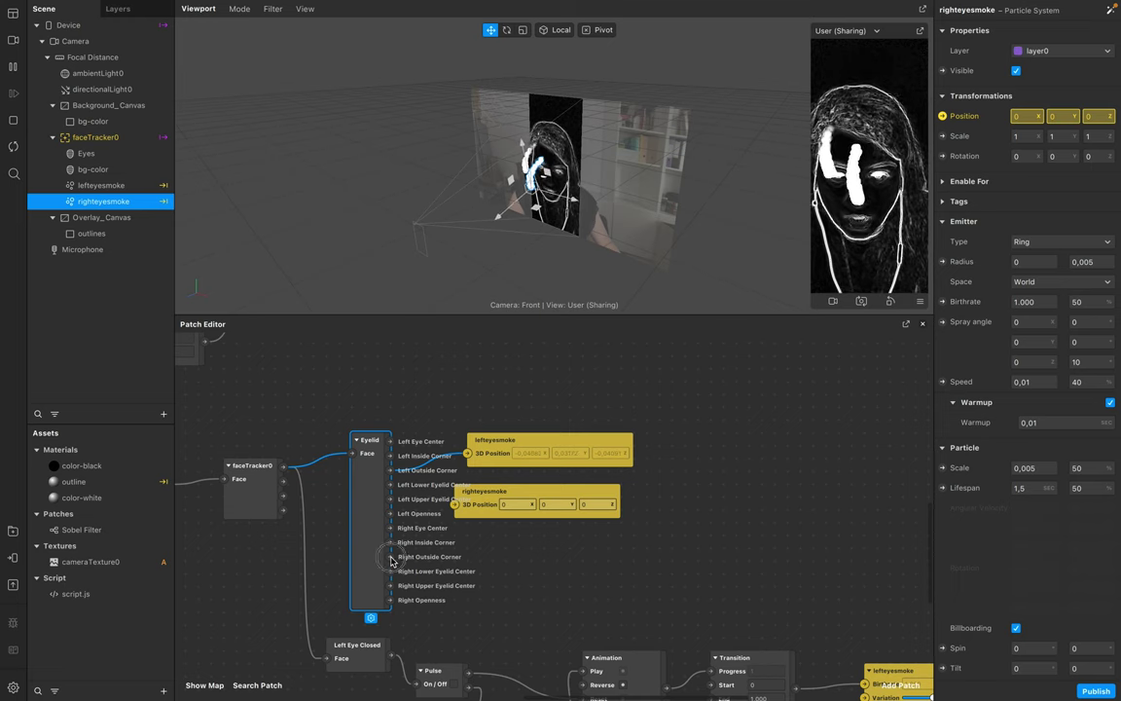
left_click_drag(390, 556, 509, 499)
Step: Set righteyesmoke's X acceleration strength to -0,05
scroll(1025, 553, "down", 5)
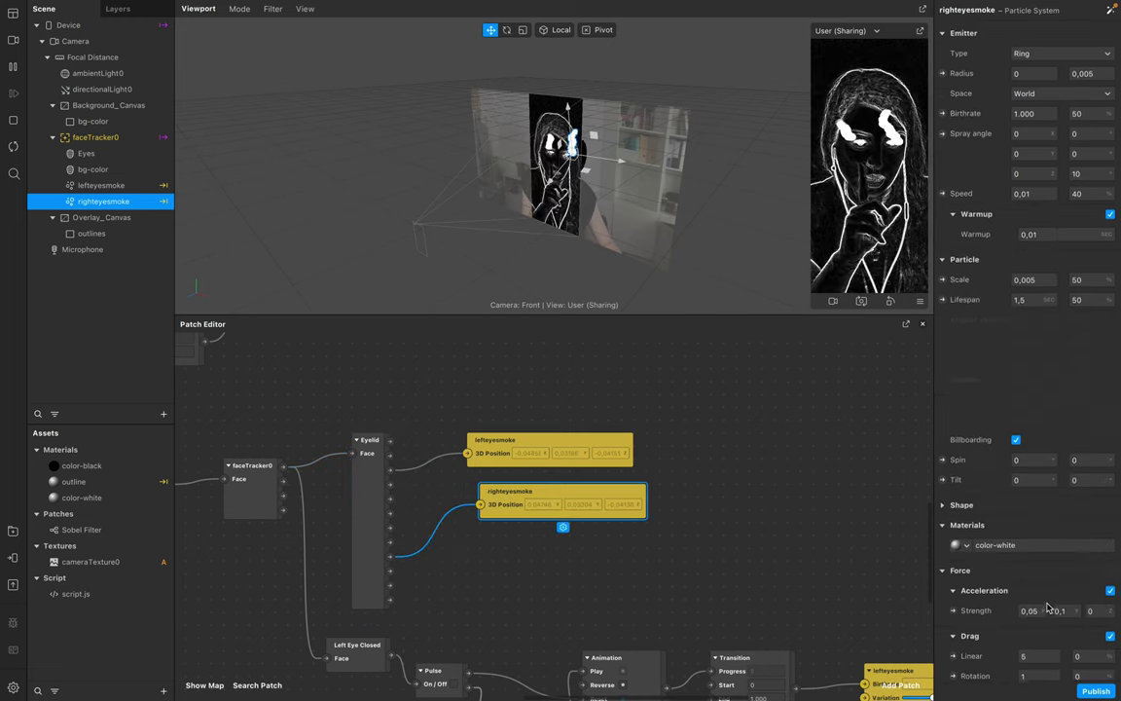
left_click(1025, 553)
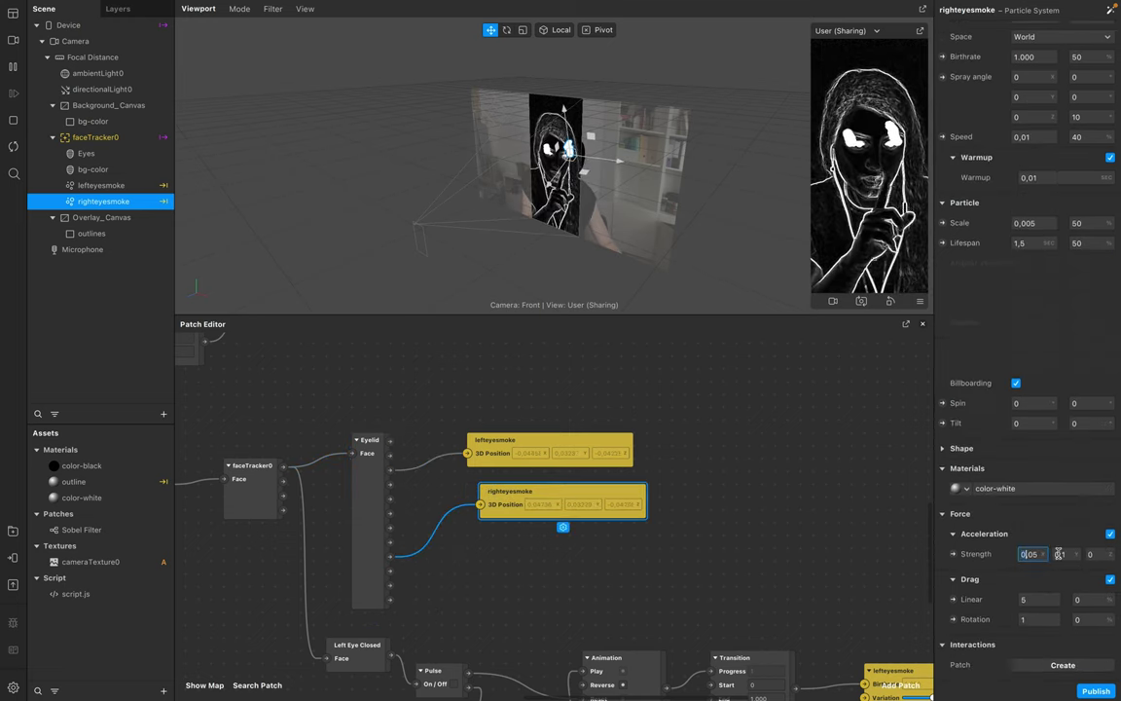
type("-")
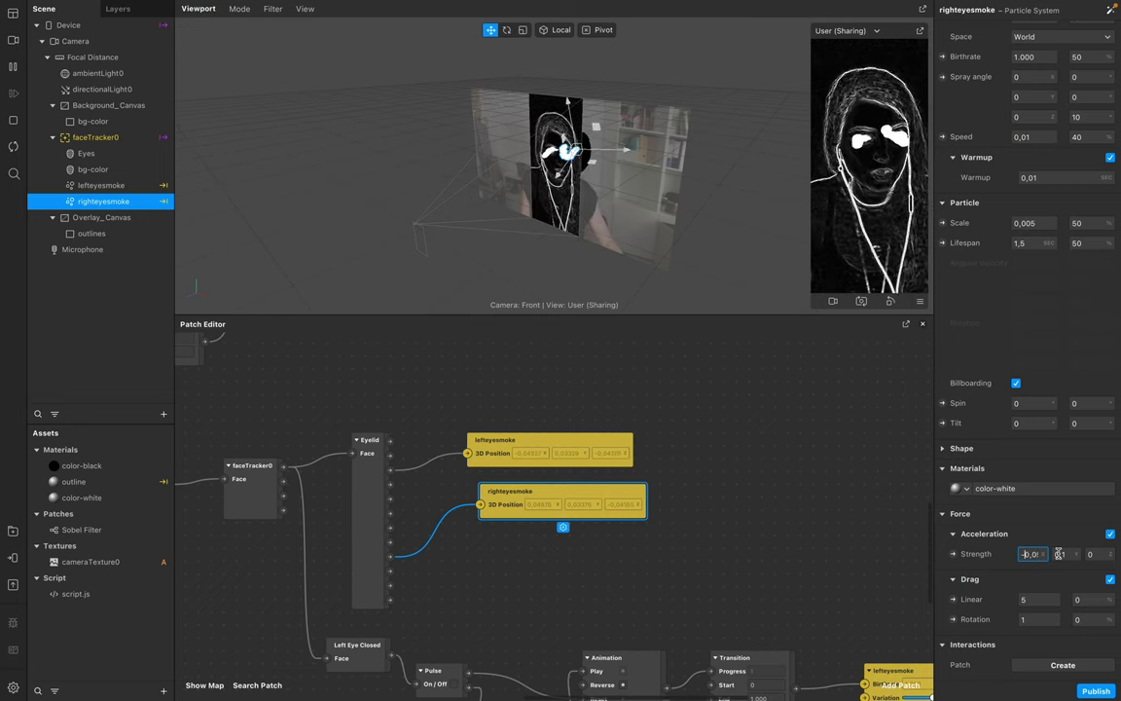
left_click(662, 561)
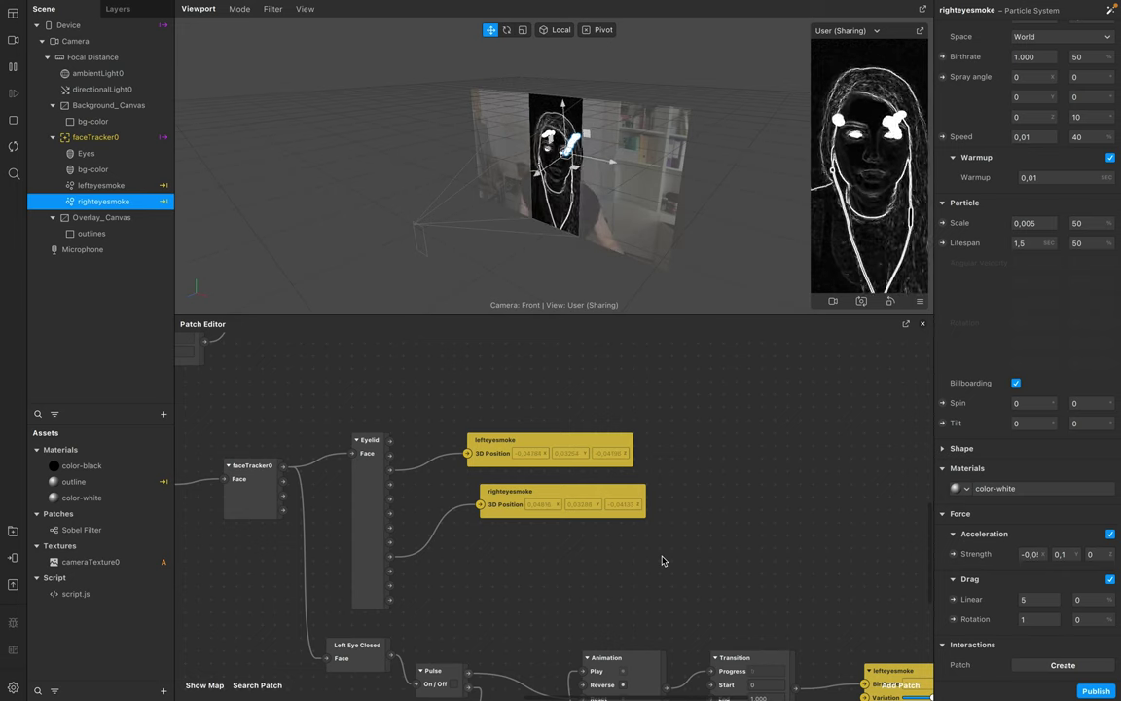
Step: Create a birthrate patch for righteyesmoke, place it below the lefteyesmoke one and connect the Transition output to its Birthrate
scroll(662, 561, "down", 5)
scroll(662, 561, "right", 5)
scroll(1038, 303, "up", 5)
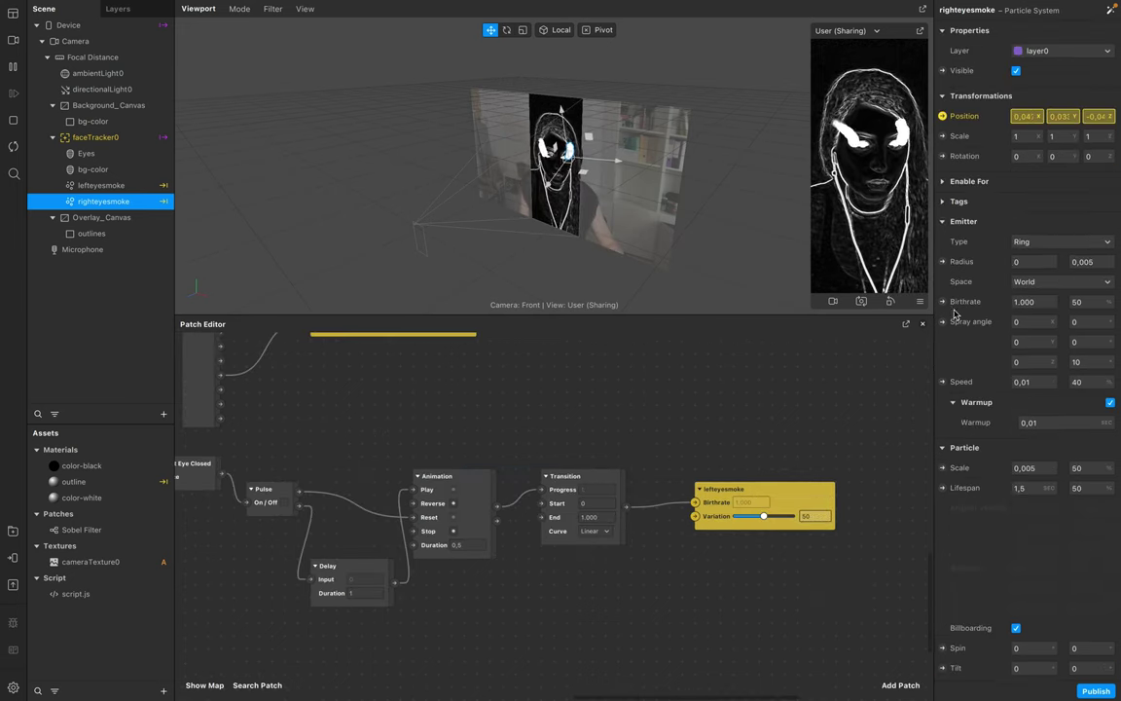
scroll(979, 312, "down", 1)
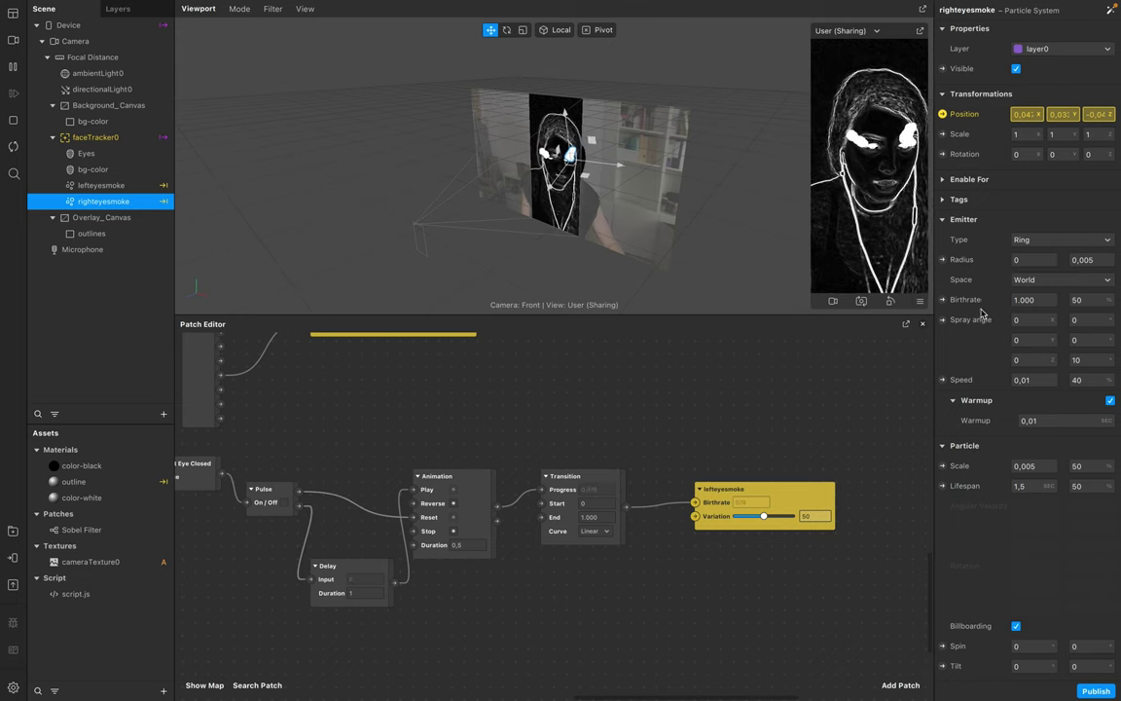
left_click(943, 301)
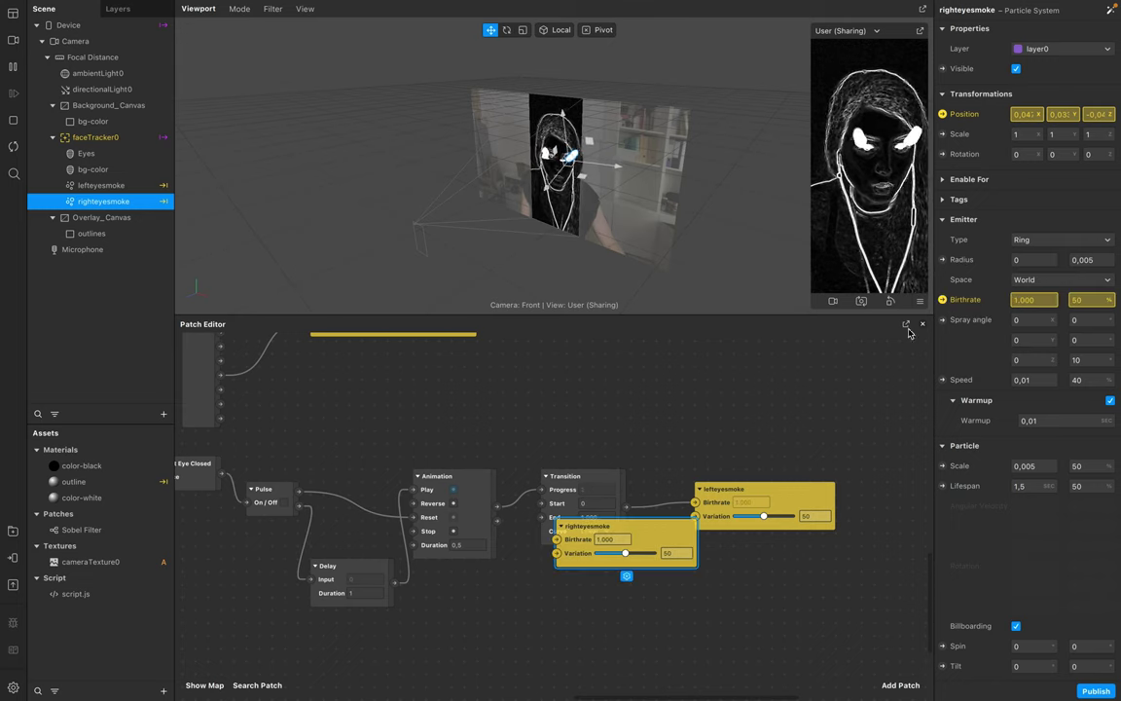
left_click_drag(647, 529, 785, 556)
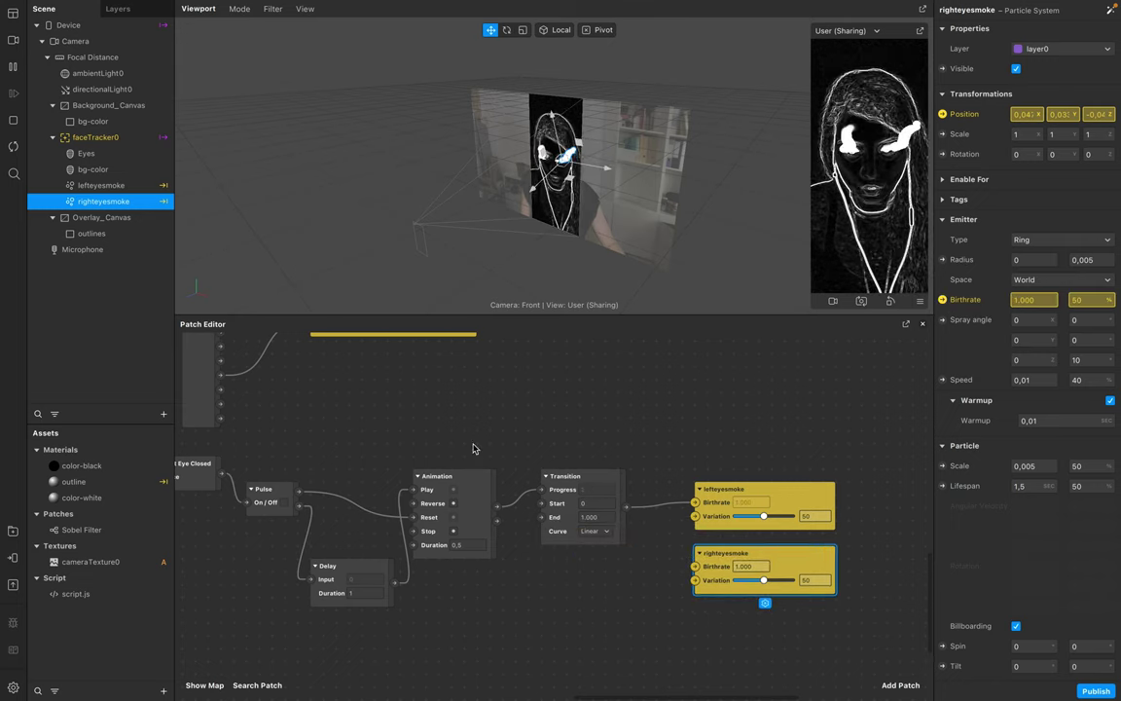
left_click_drag(628, 508, 695, 567)
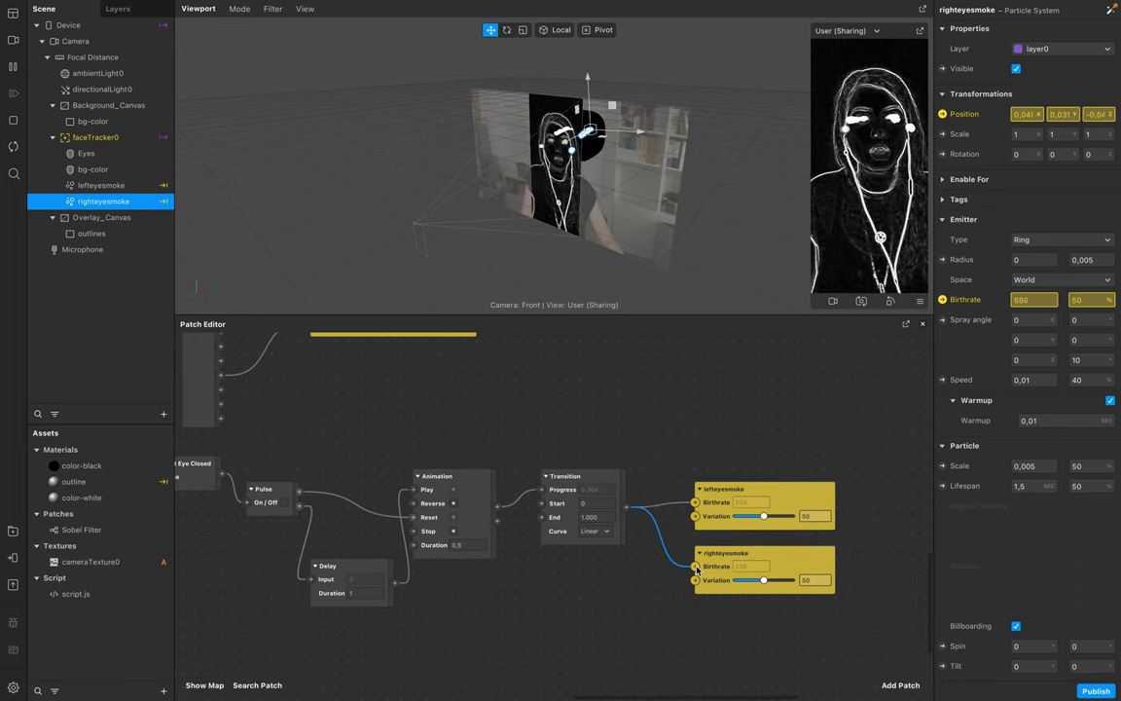
scroll(648, 546, "up", 3)
scroll(647, 546, "left", 4)
scroll(648, 546, "up", 4)
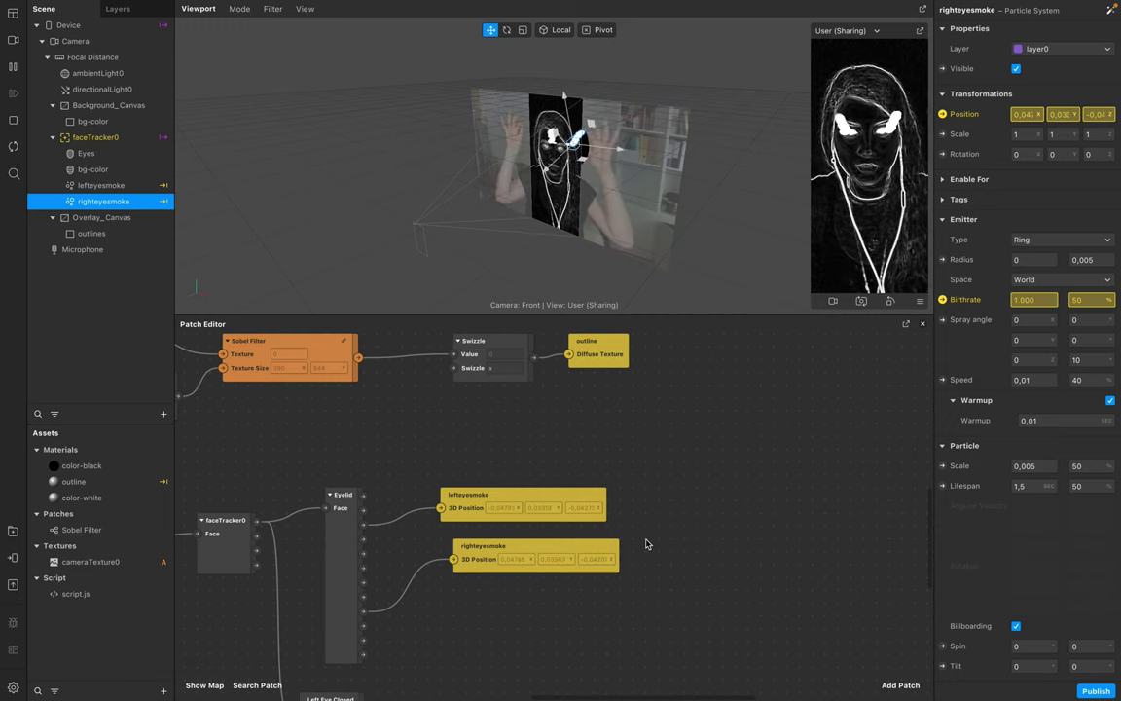
scroll(647, 545, "up", 1)
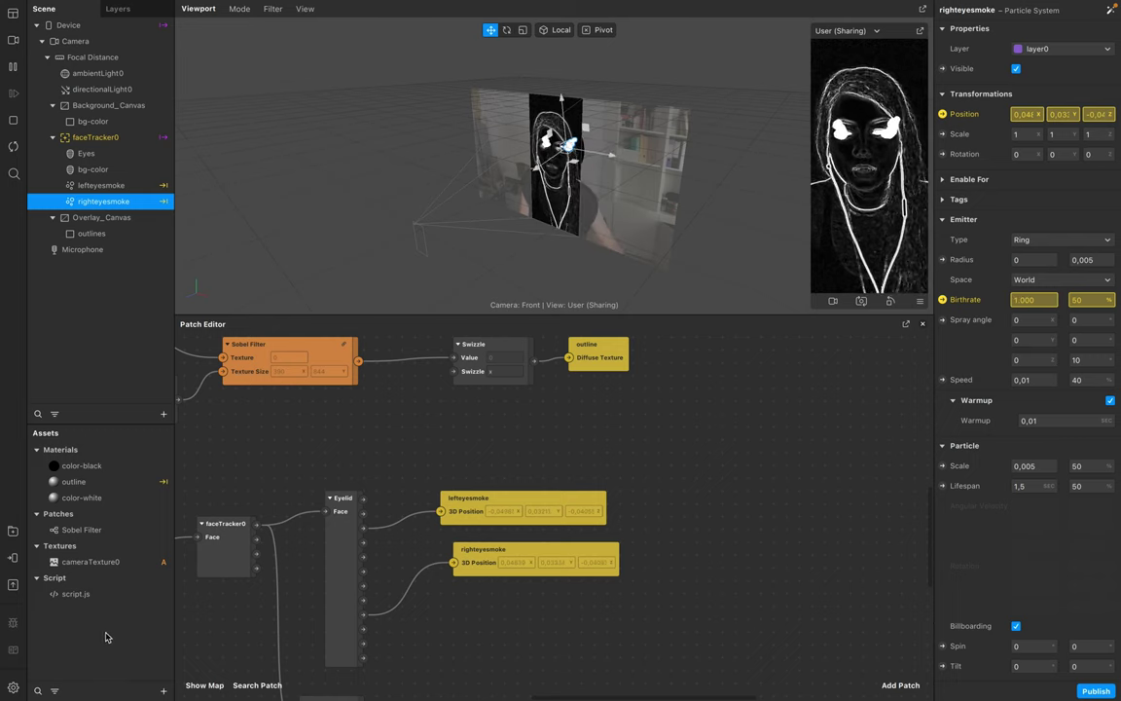
Step: Import the patch asset Position Object.arp from the computer's patches folder
left_click(164, 691)
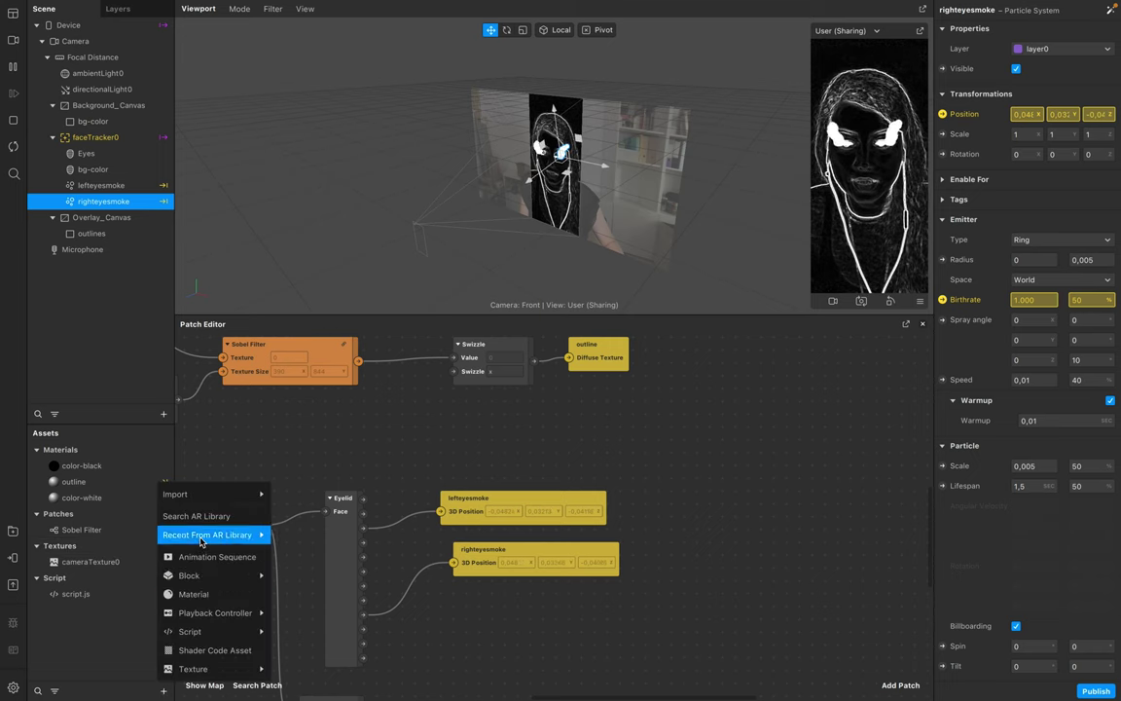
mouse_move(233, 494)
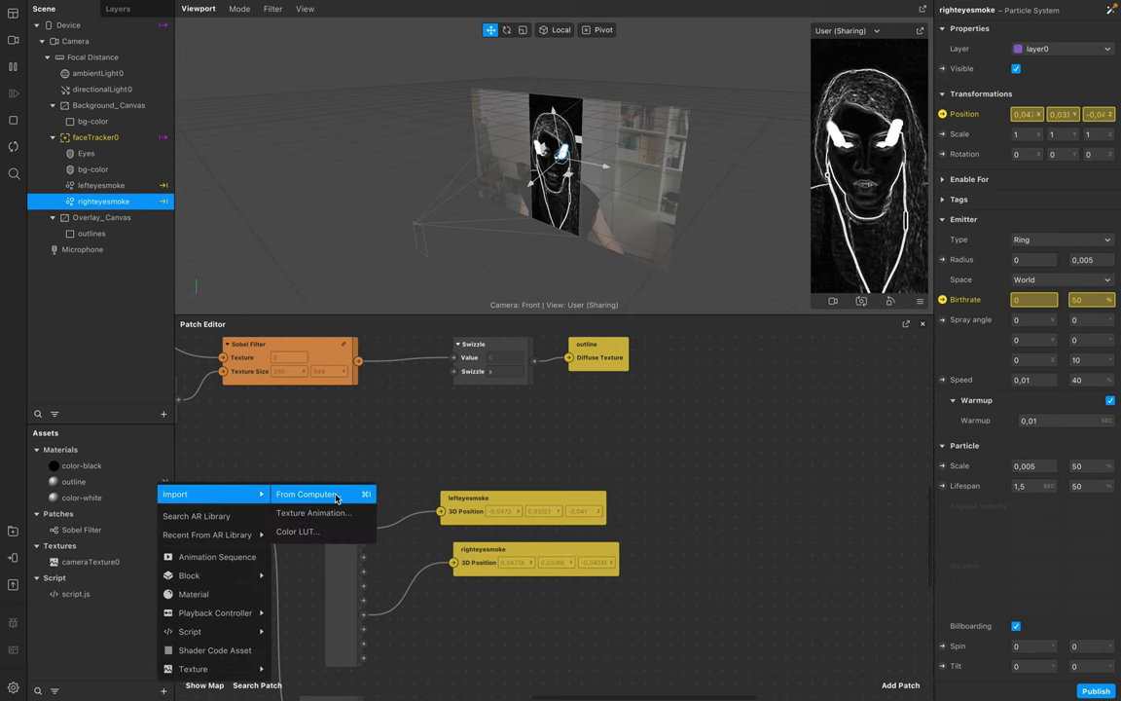
left_click(336, 495)
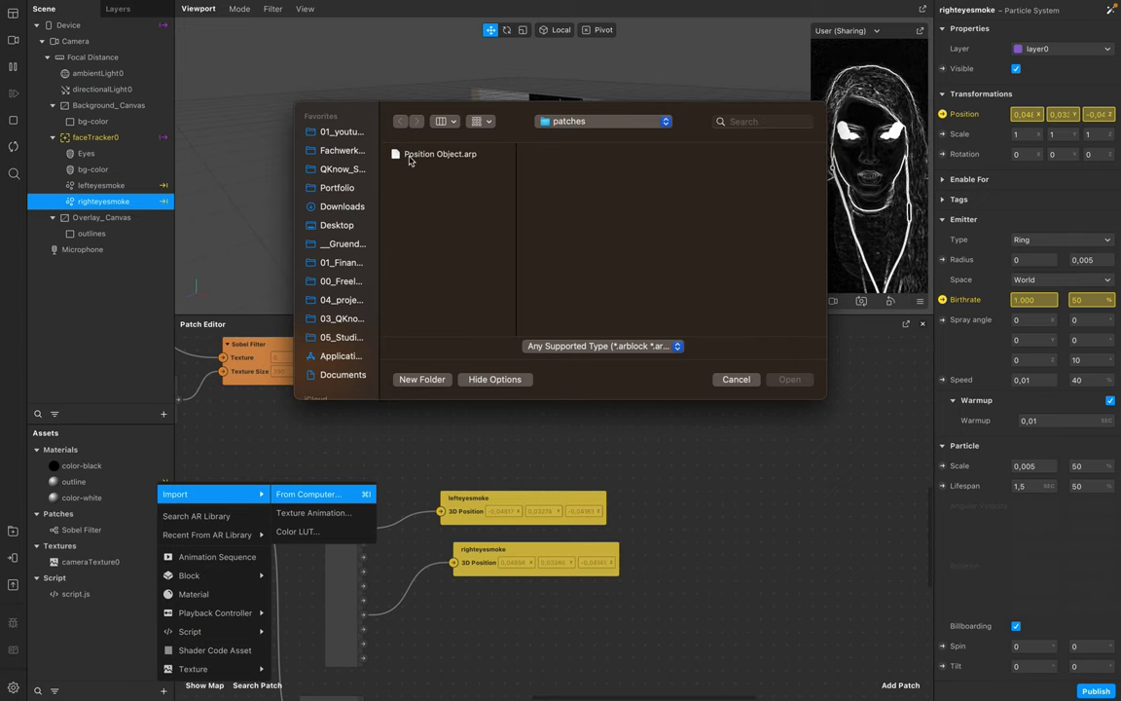
left_click(421, 156)
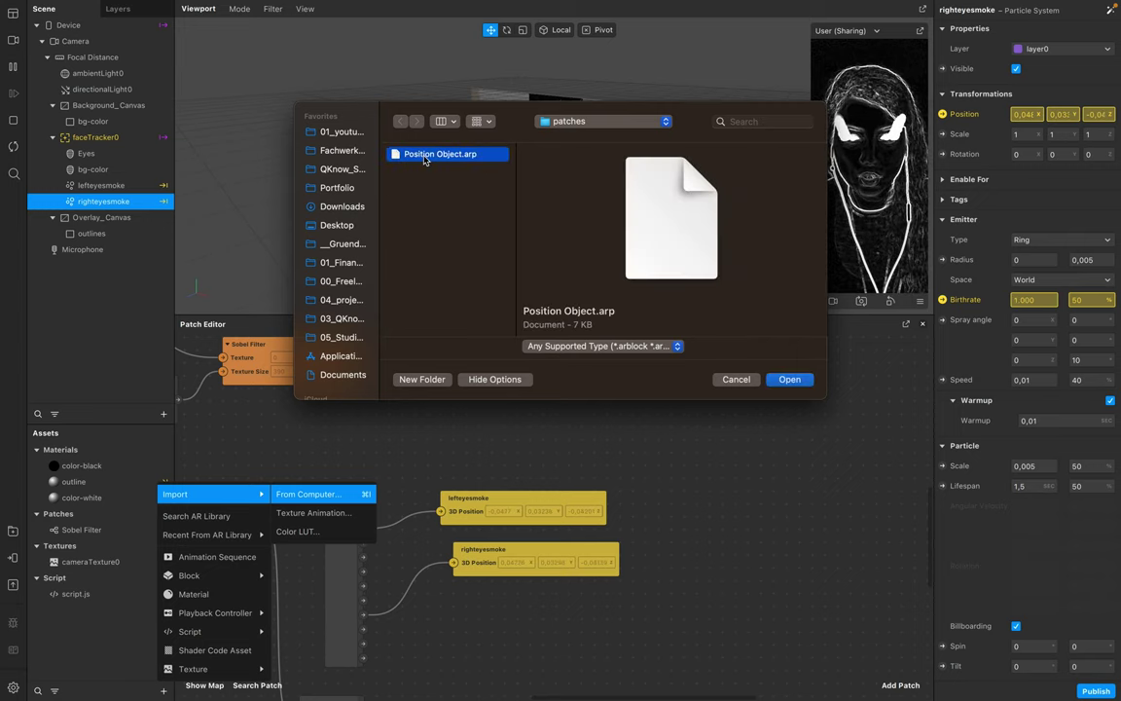
left_click(788, 378)
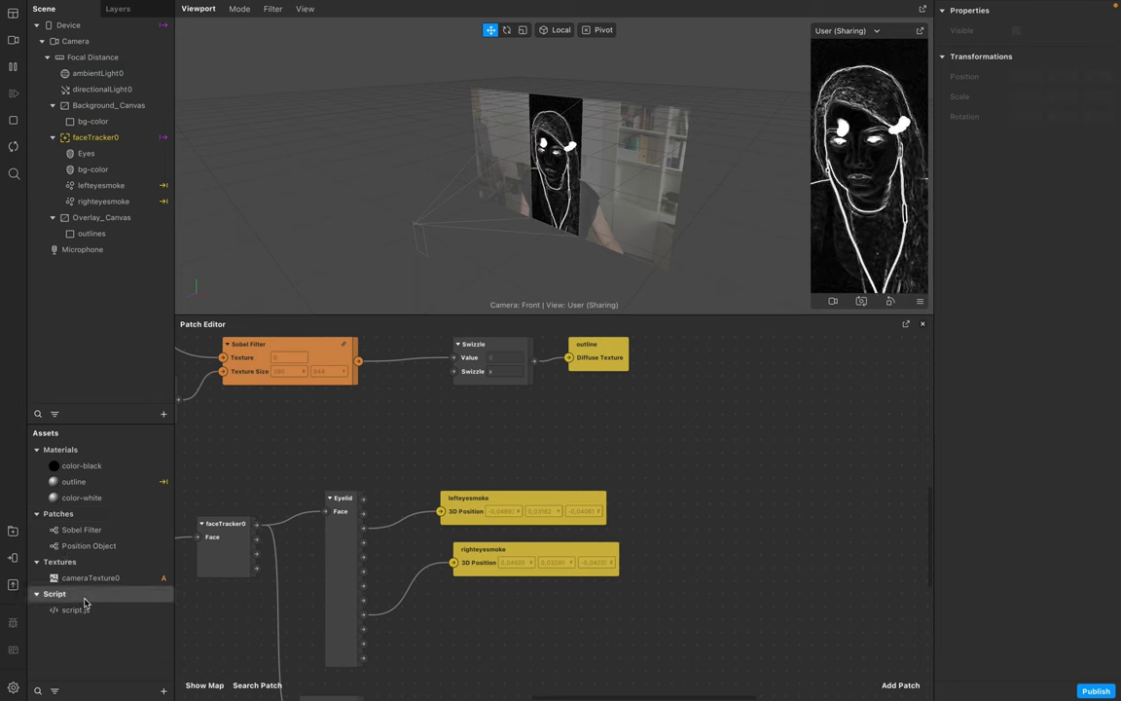
Step: Insert a Position Object patch between the Eyelid and lefteyesmoke patches, feeding its Face Finder Position and connecting its Output to lefteyesmoke's 3D Position
left_click(88, 546)
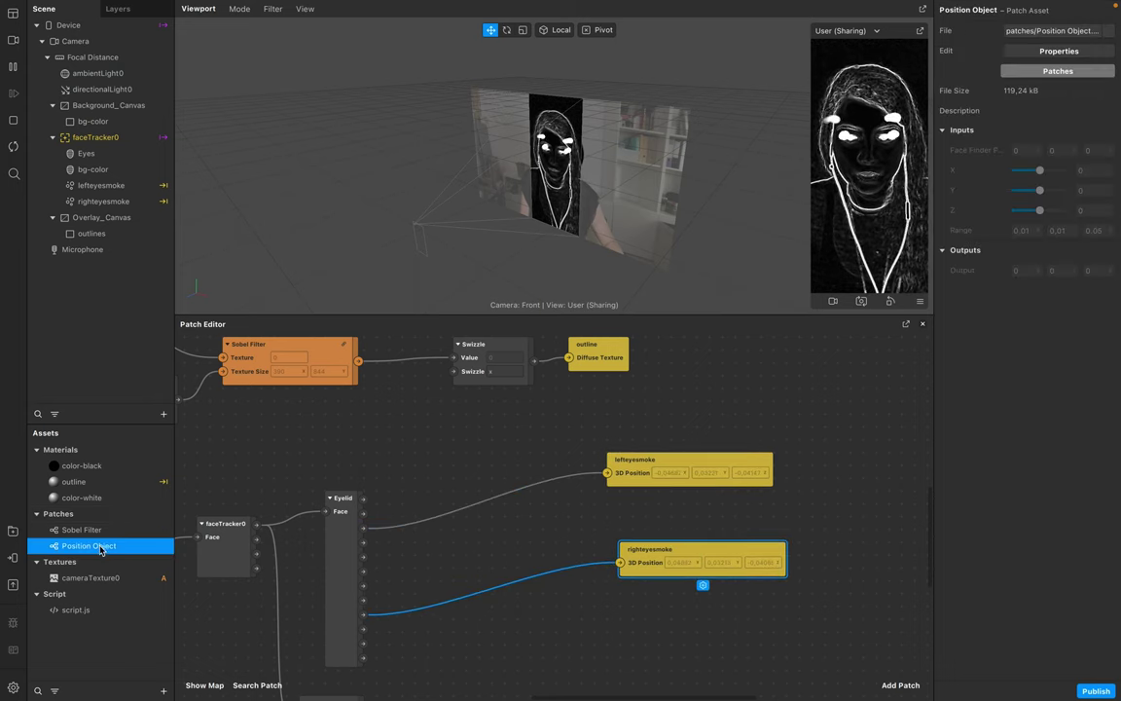
left_click_drag(100, 550, 456, 514)
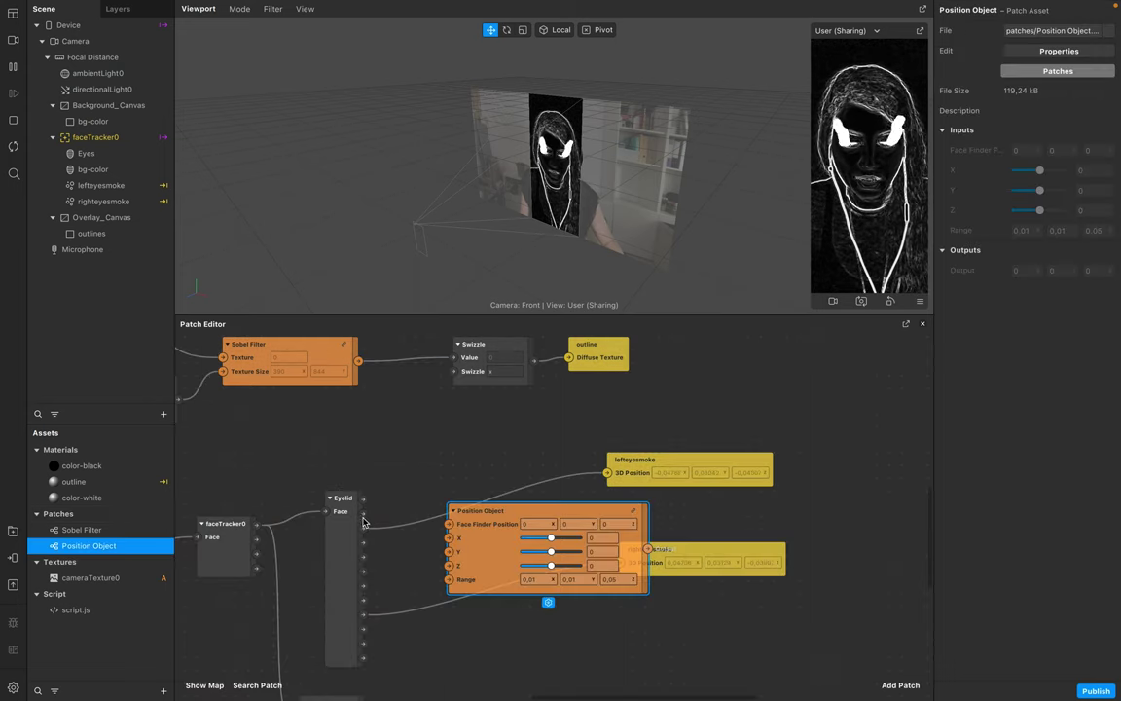
left_click_drag(364, 526, 449, 524)
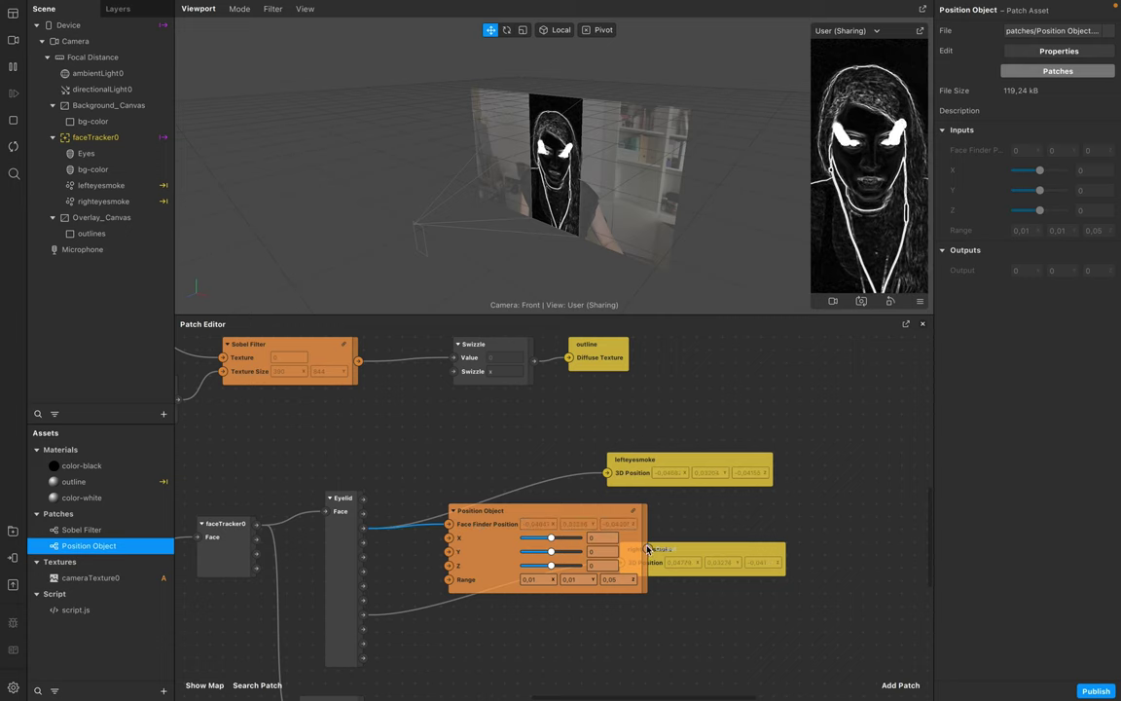
left_click_drag(566, 510, 531, 459)
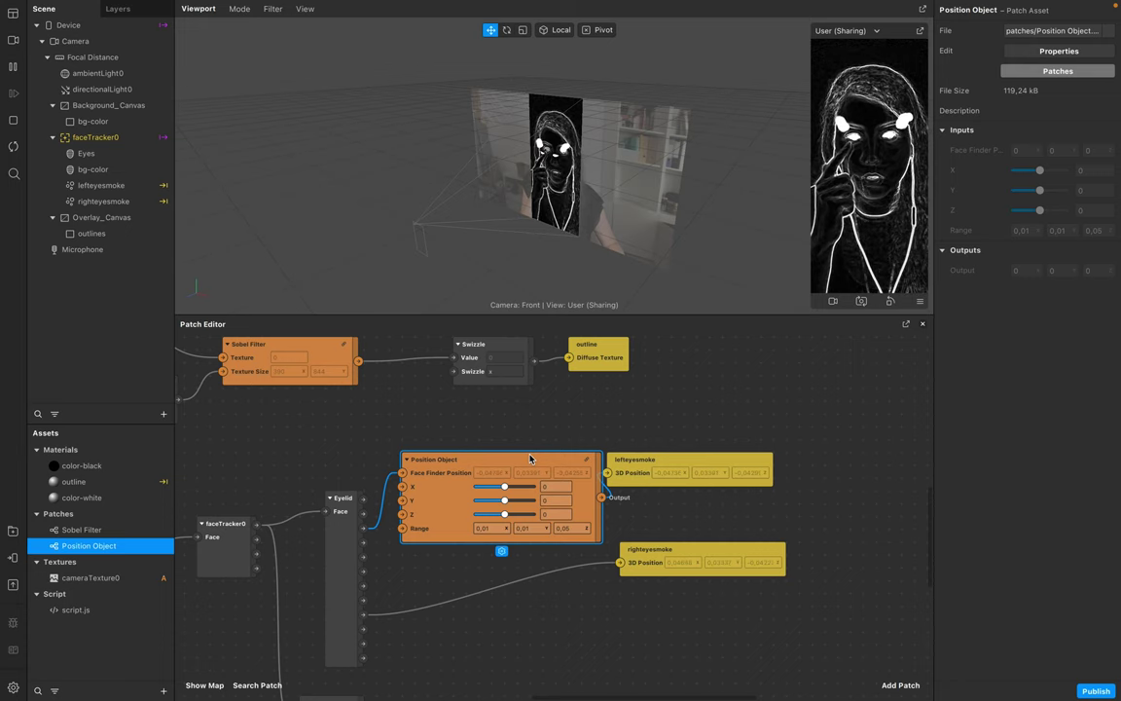
Step: Adjust lefteyesmoke's Position Object X offset to about 0,55 and move the lefteyesmoke patch away from it for spacing
left_click_drag(504, 492, 490, 491)
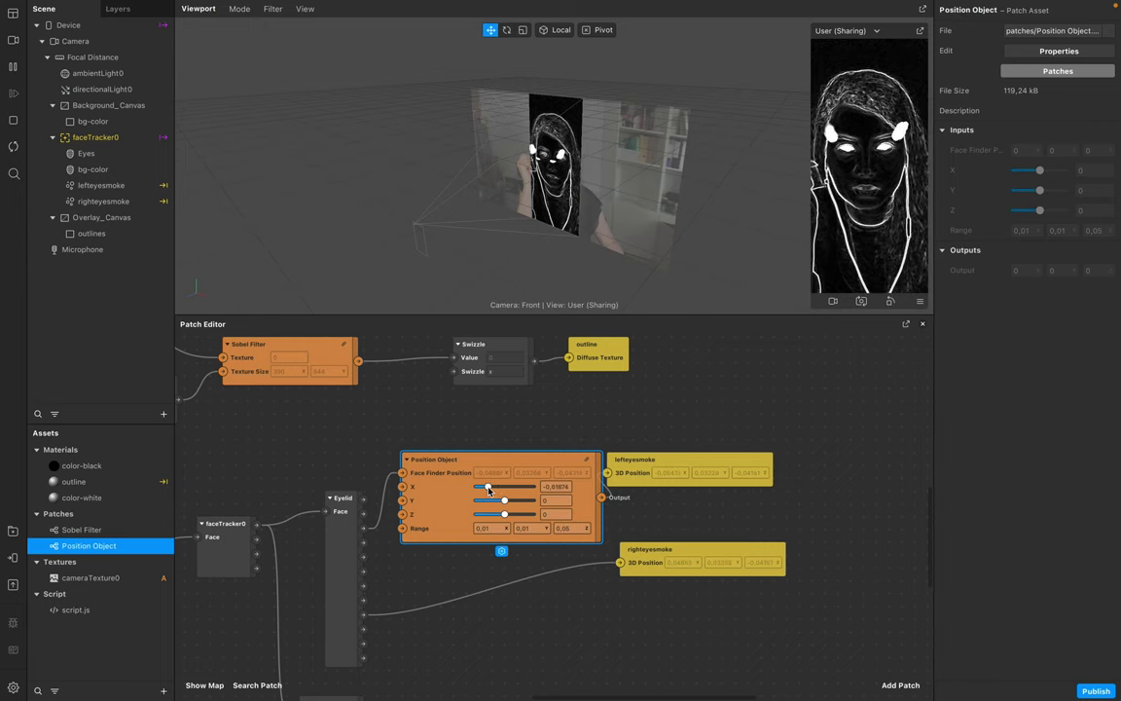
left_click_drag(490, 491, 522, 493)
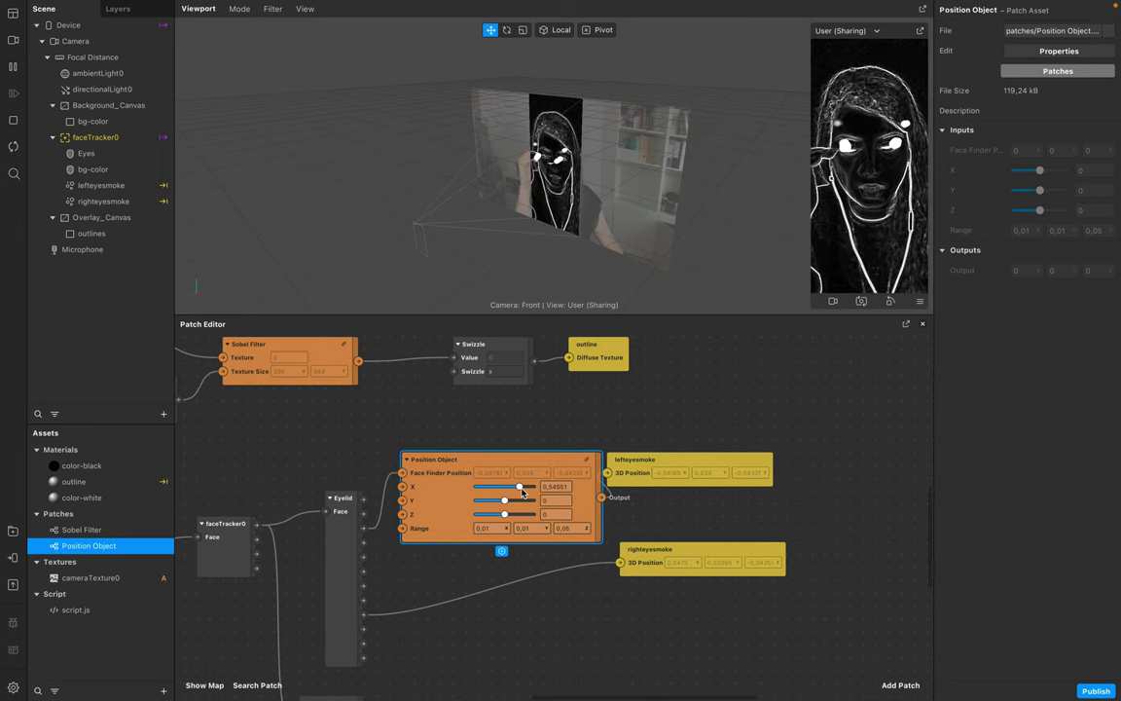
left_click_drag(731, 472, 774, 459)
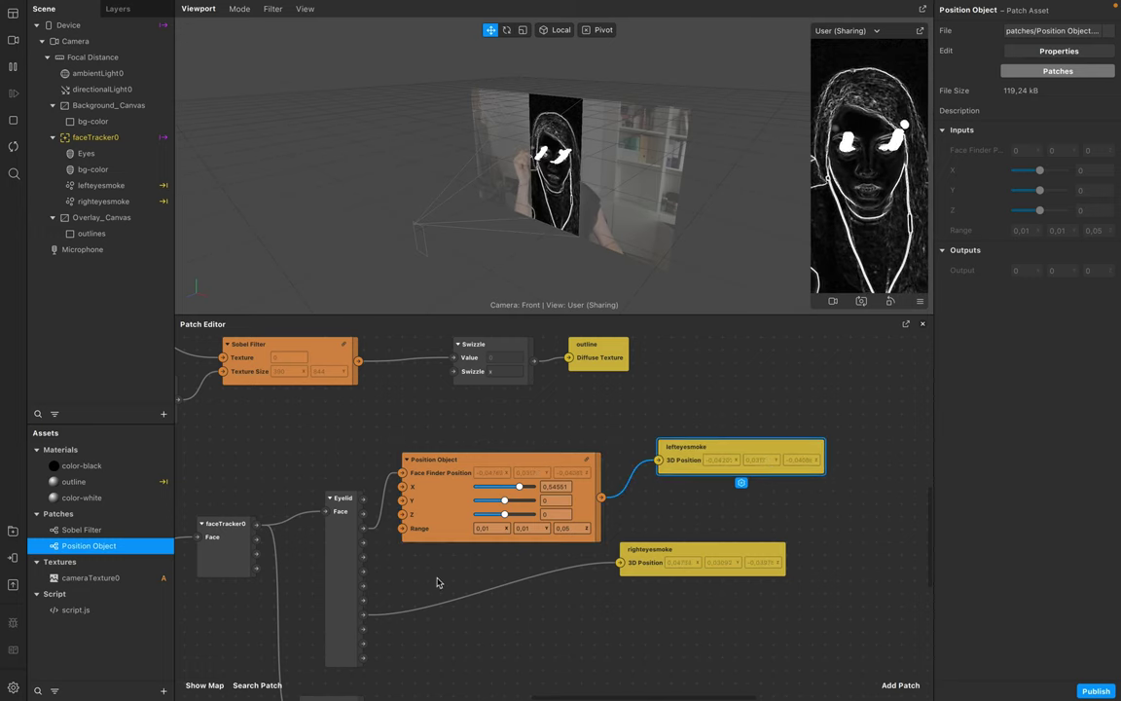
Step: Insert a second Position Object patch between the Eyelid and righteyesmoke patches and set its X offset to about -0,49
left_click_drag(645, 564, 683, 577)
left_click_drag(87, 545, 404, 600)
left_click_drag(600, 625, 659, 577)
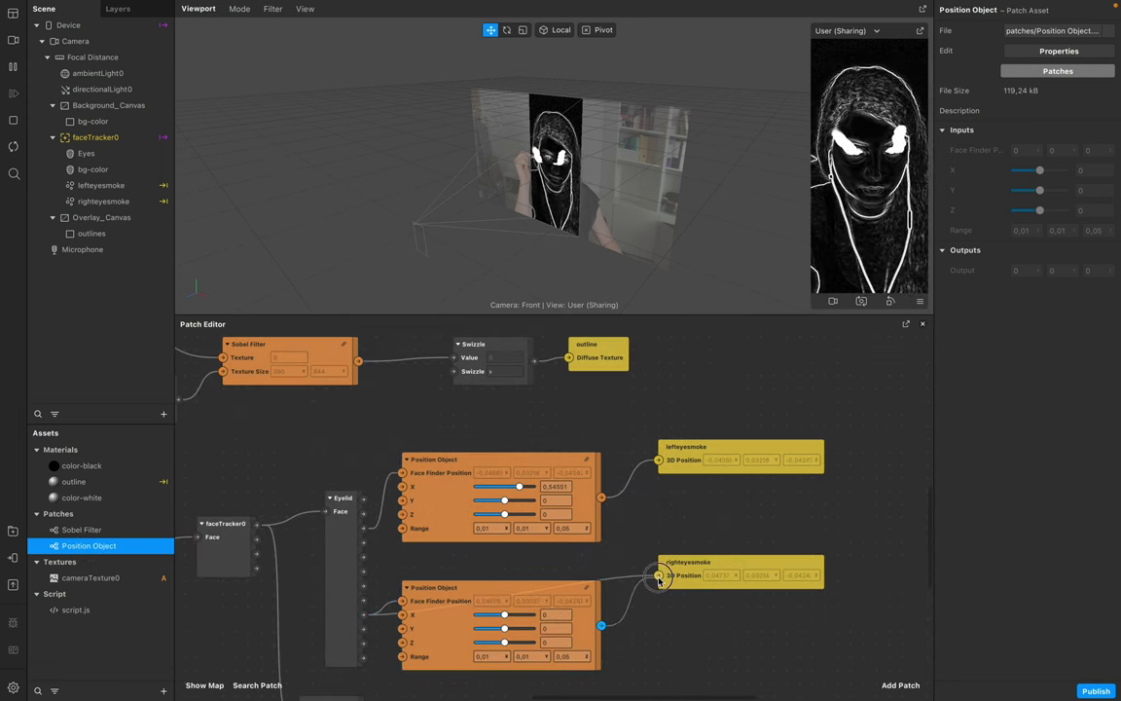
left_click(491, 615)
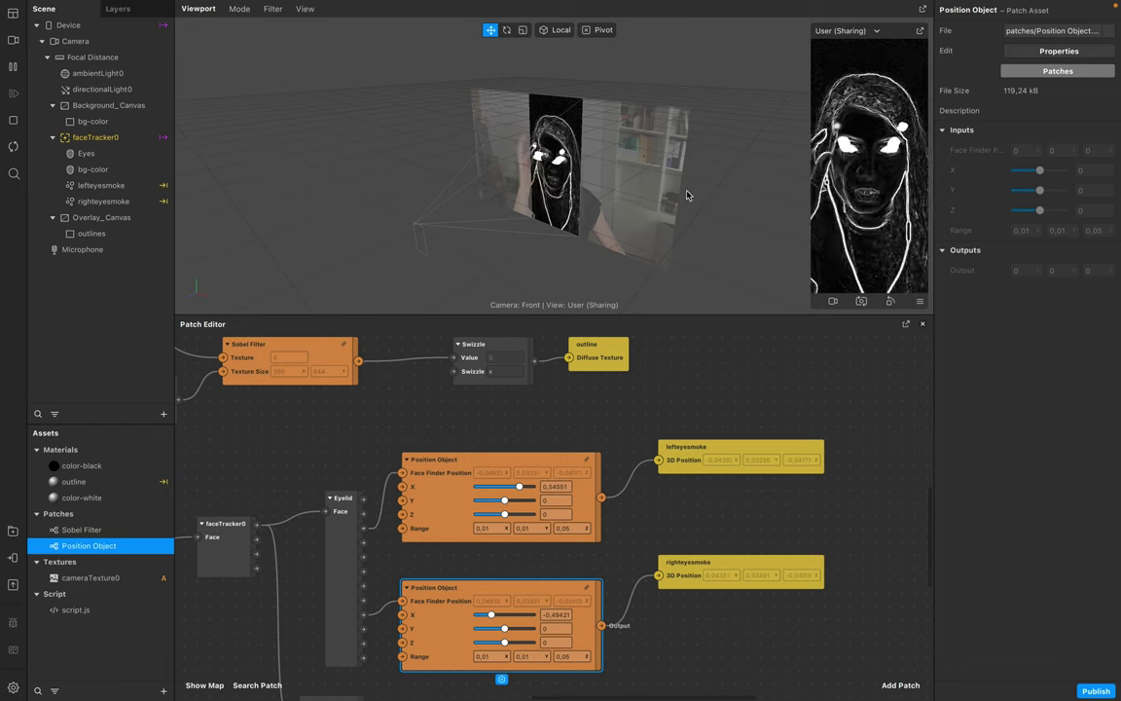
Step: Switch to the project's script.js in Brackets and expand the editor to full screen
left_click(79, 613)
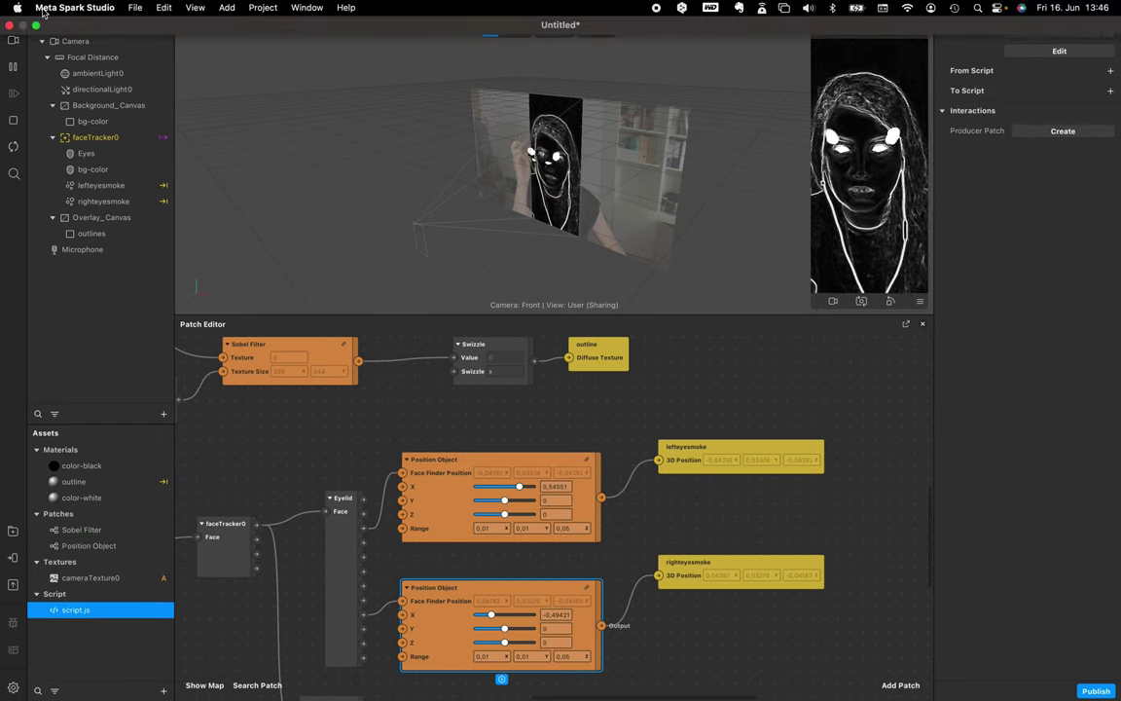
left_click(36, 25)
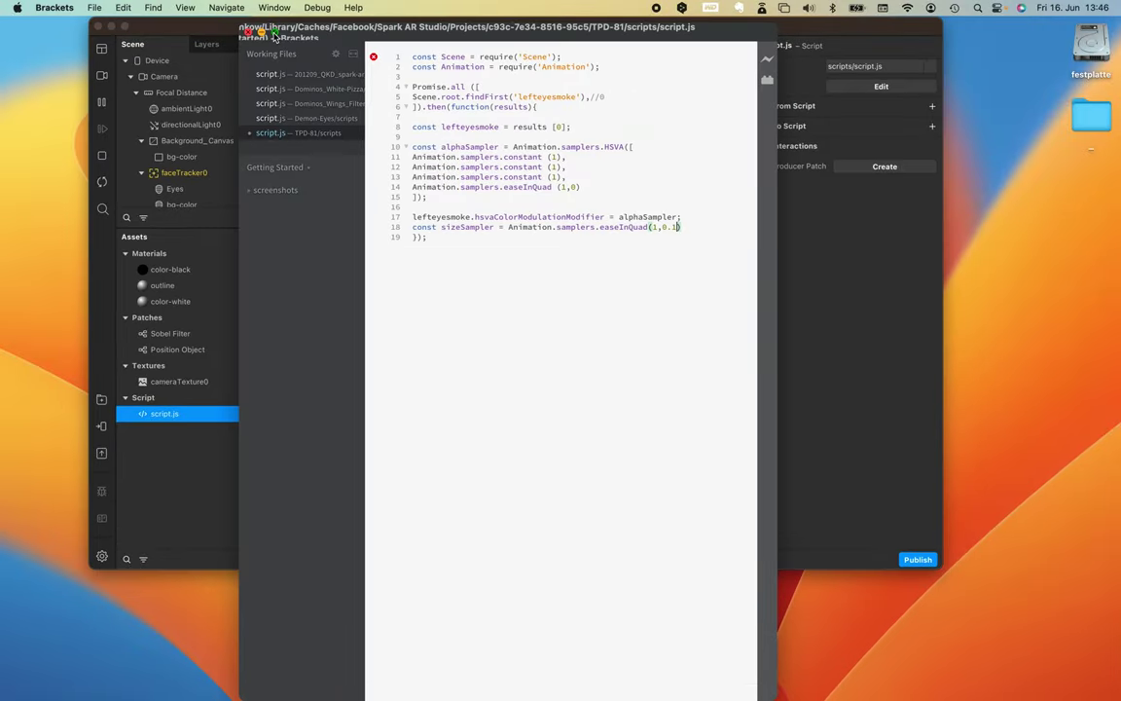
left_click(278, 32)
Step: Duplicate the Scene.root.findFirst('lefteyesmoke'),//0 line directly below itself in the Promise.all array
left_click(386, 54)
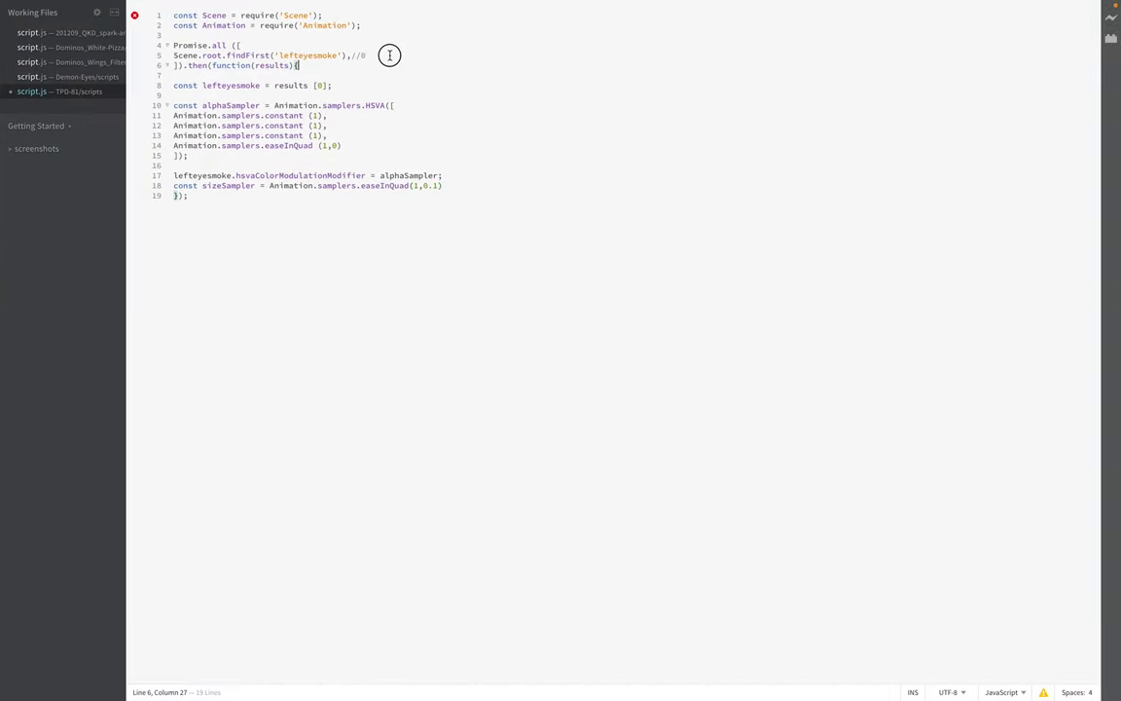
left_click_drag(382, 55, 172, 59)
key("ctrl+c")
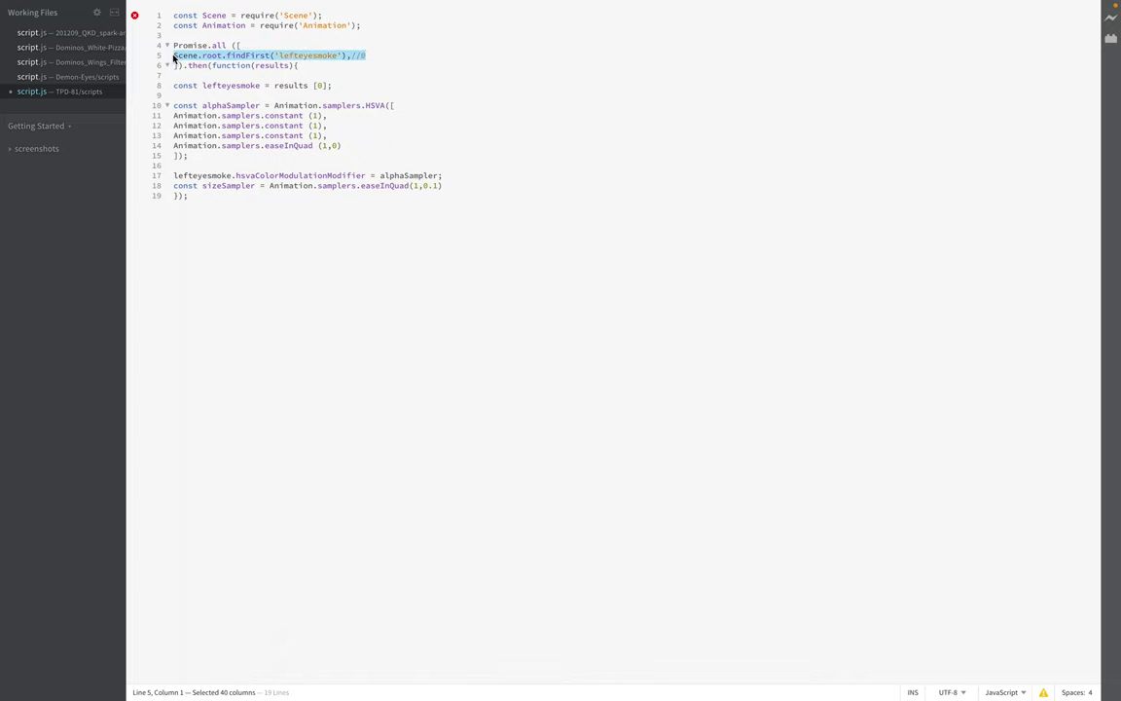
left_click(400, 55)
key("Return")
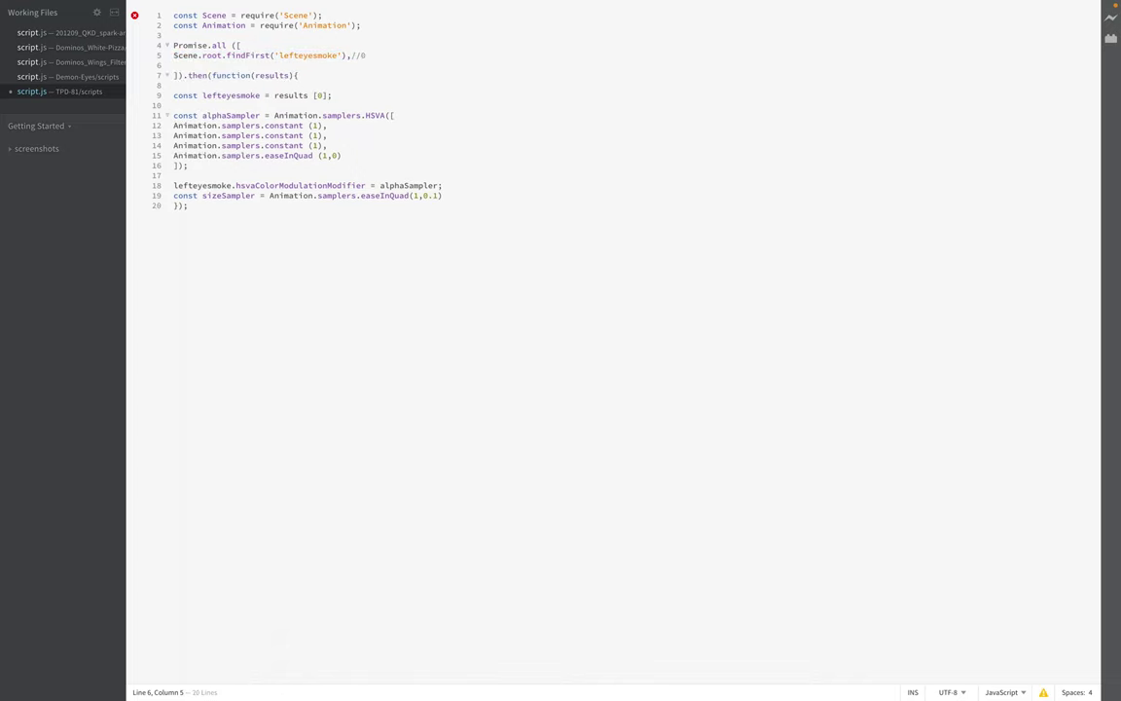
key("ctrl+v")
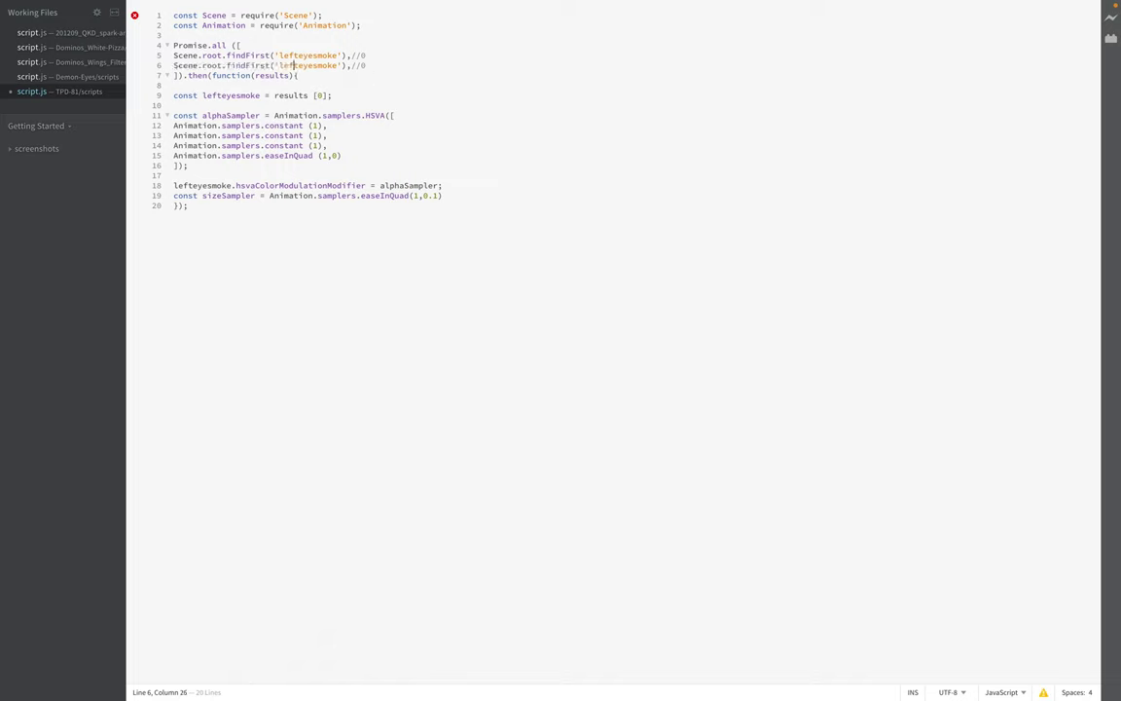
Step: Change the duplicated findFirst line to look up 'righteyesmoke' and set its index comment to //1
left_click_drag(298, 65, 294, 65)
type("right")
left_click_drag(383, 65, 265, 65)
left_click(371, 64)
left_click_drag(371, 64, 173, 65)
type("1")
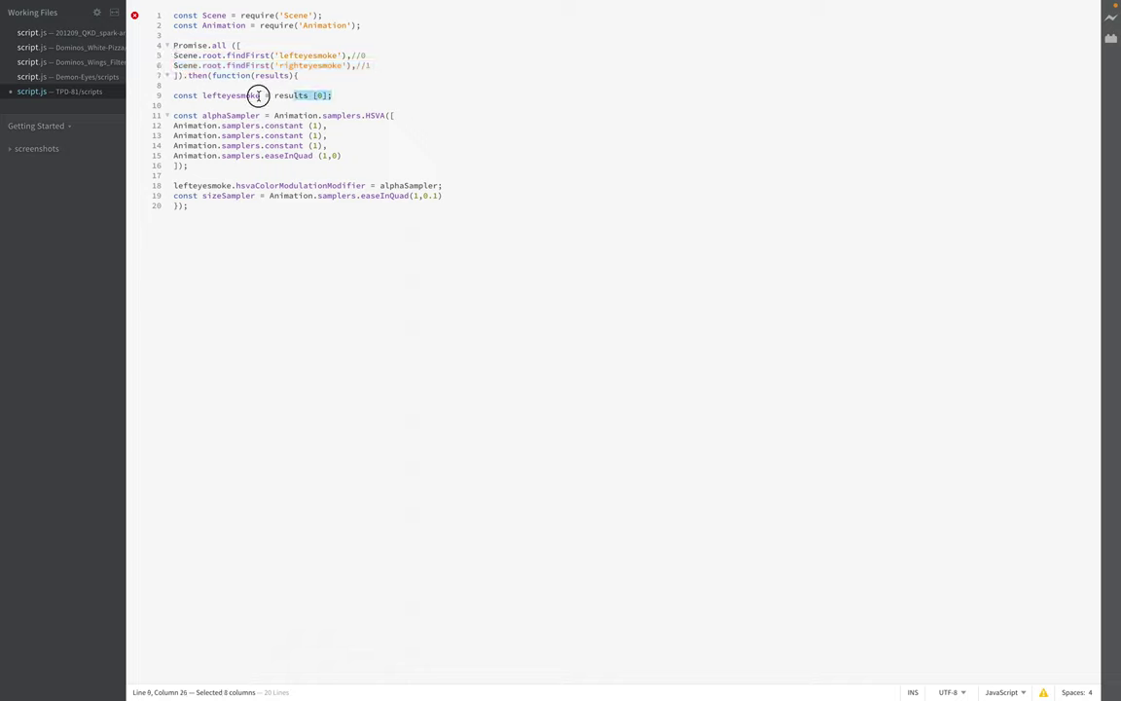